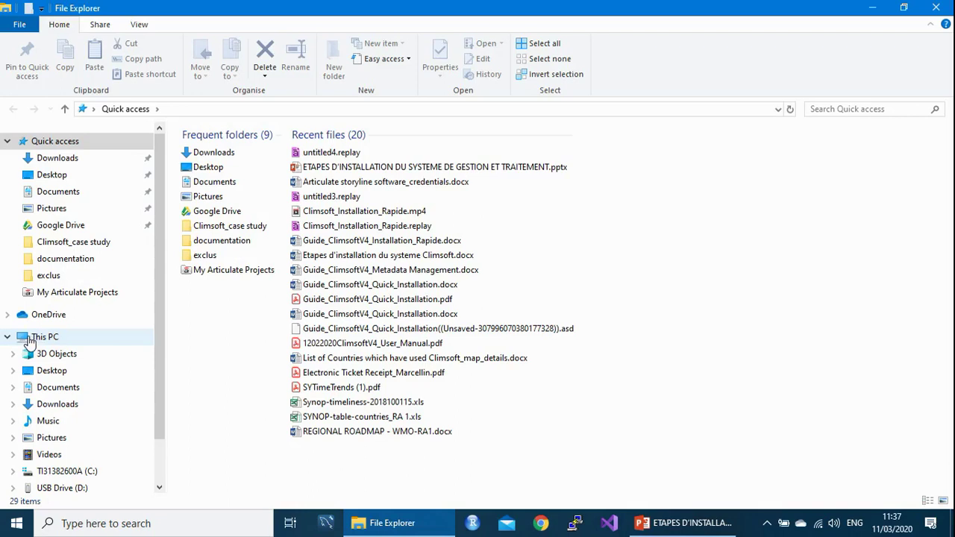
Step: Open This PC's properties to confirm Windows 10 Home with 8 GB RAM, 64-bit, then close it
right_click(30, 341)
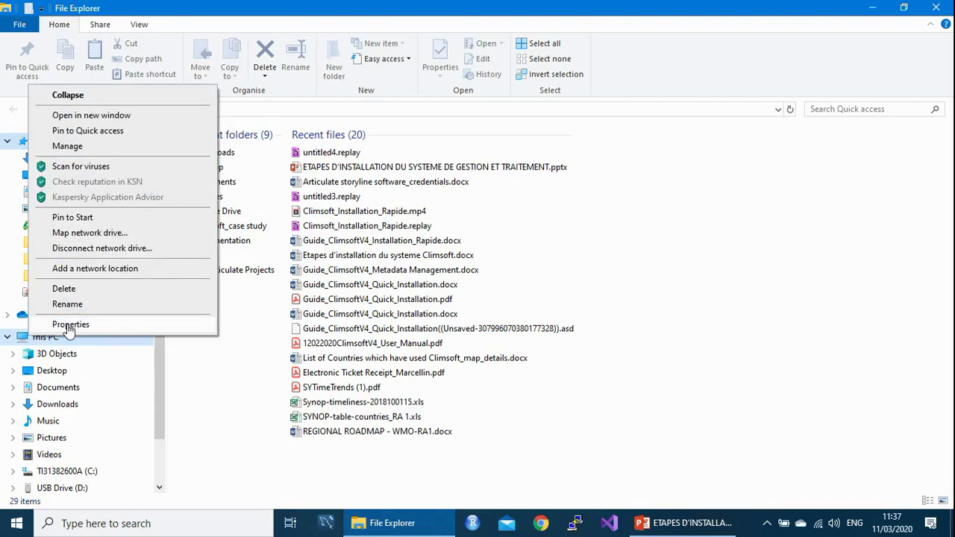
click(70, 326)
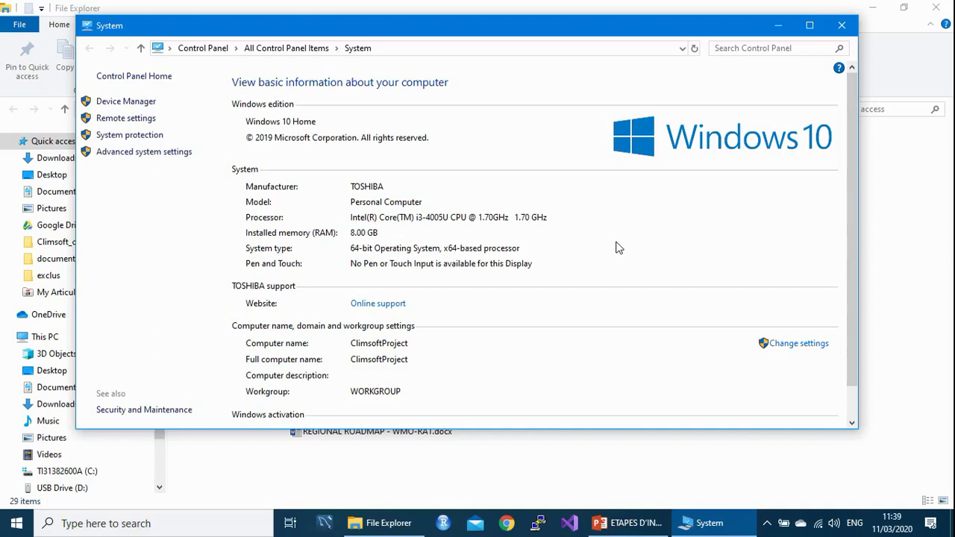
click(844, 26)
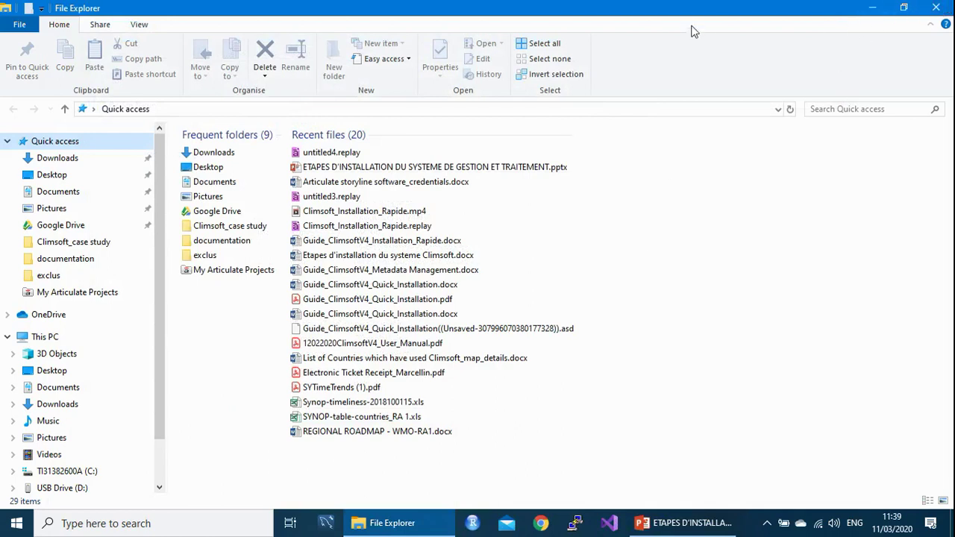
Step: Reopen File Explorer and browse to USB Drive (D:) > Climsoft_Haiti > V4.1.5_17022020
click(937, 7)
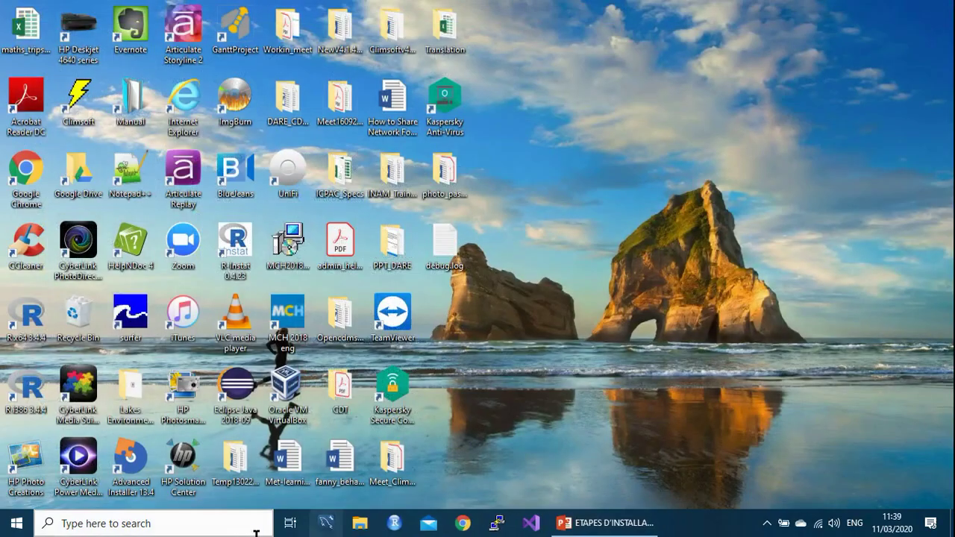
click(360, 523)
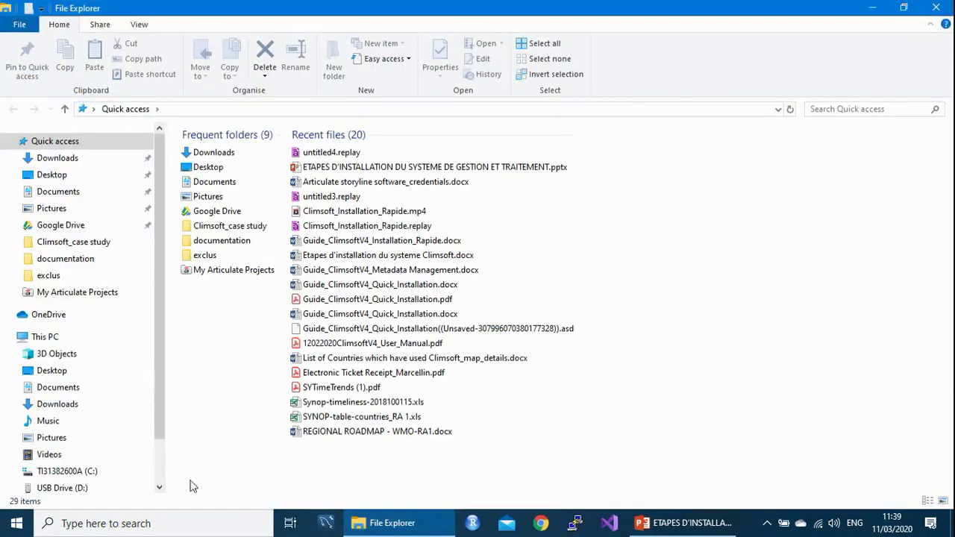
drag(157, 408, 156, 423)
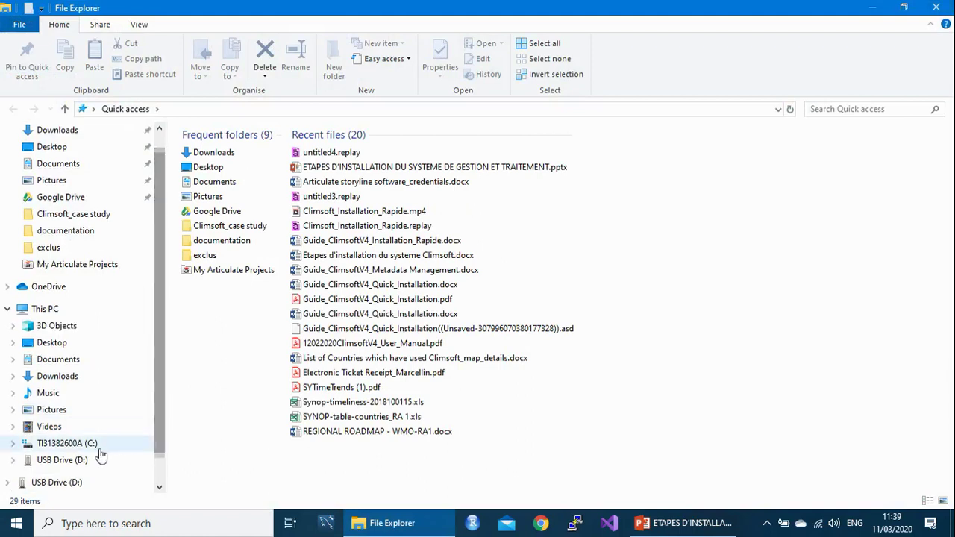
click(52, 463)
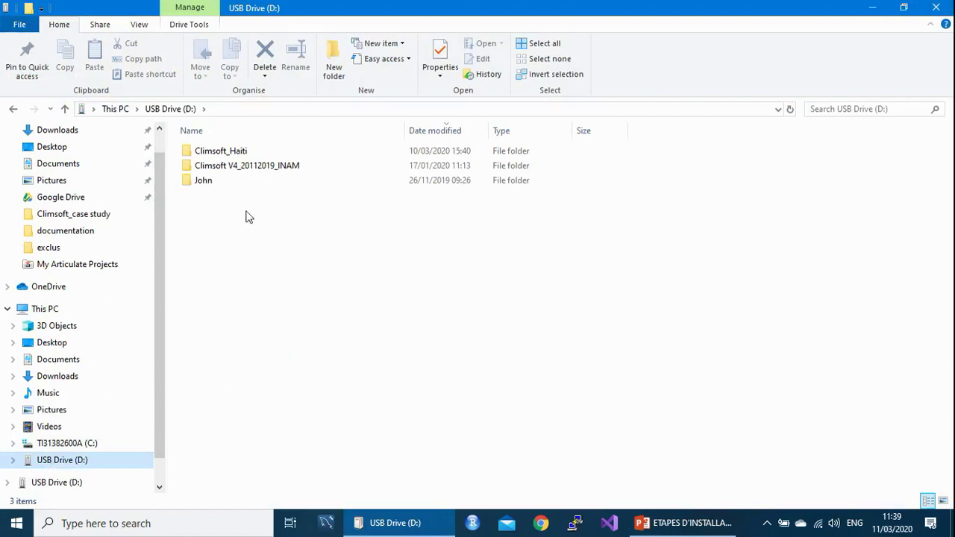
double_click(216, 153)
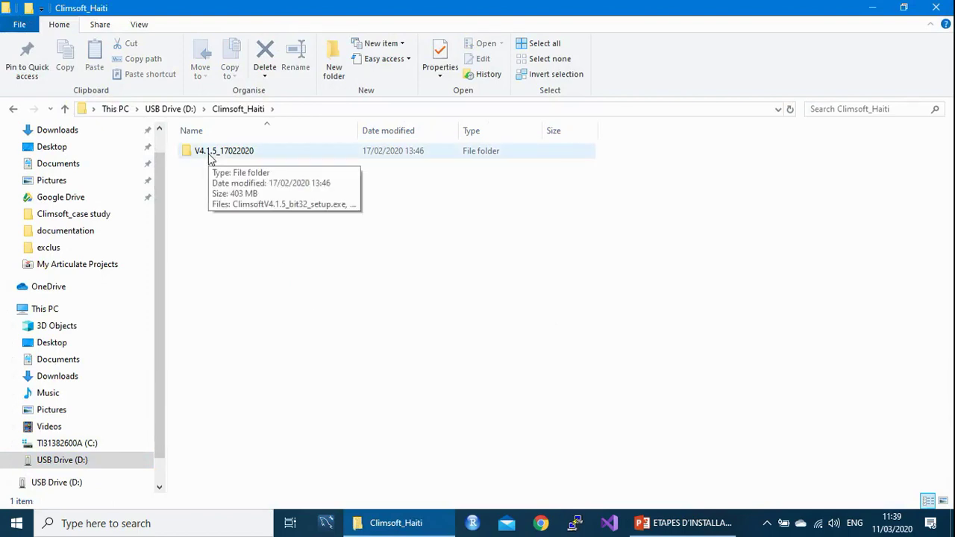
double_click(210, 153)
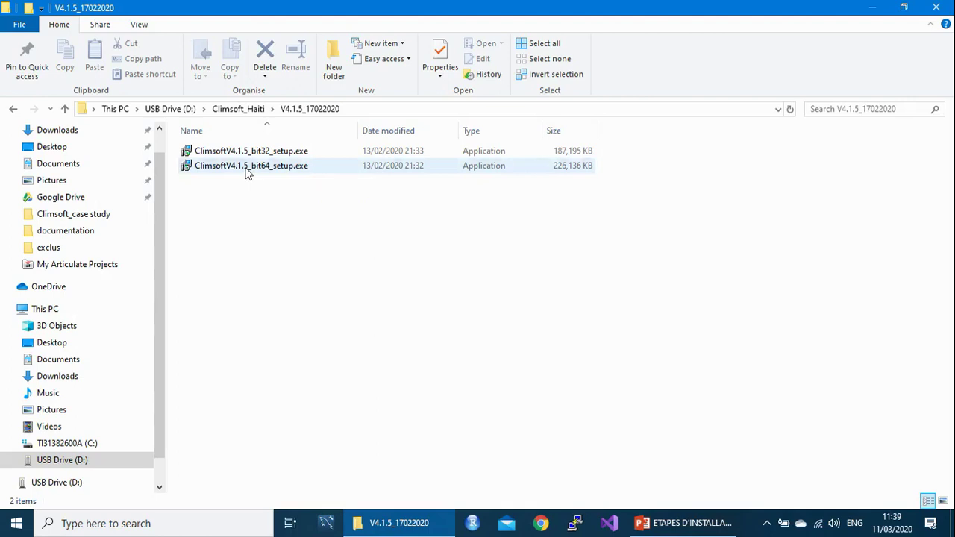
right_click(247, 167)
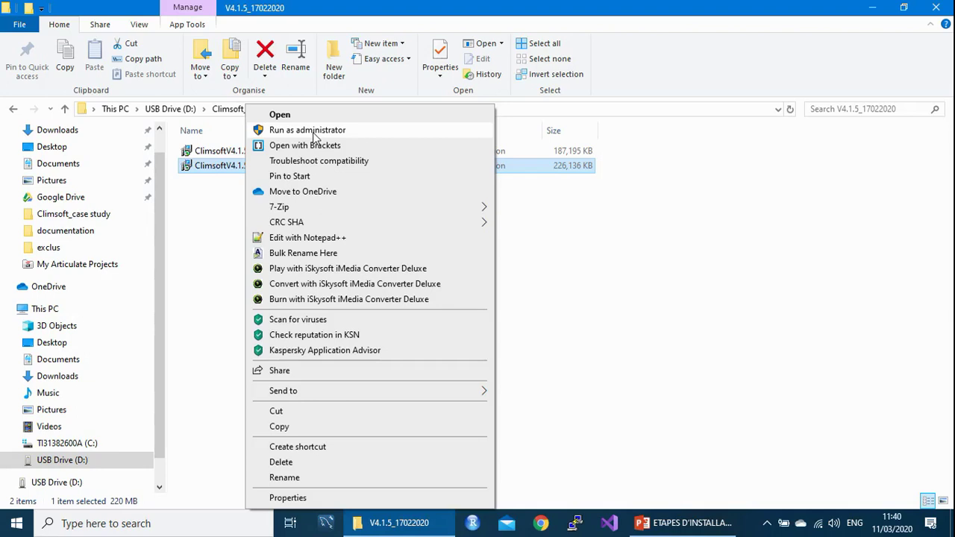
Step: Run ClimsoftV4.1.5_bit64_setup.exe as administrator with Français as the setup language
click(312, 131)
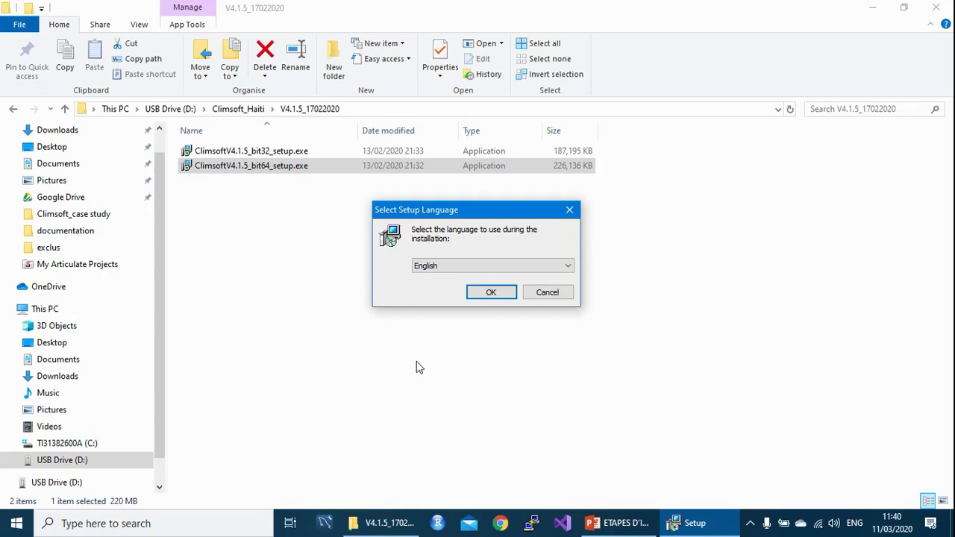
click(568, 267)
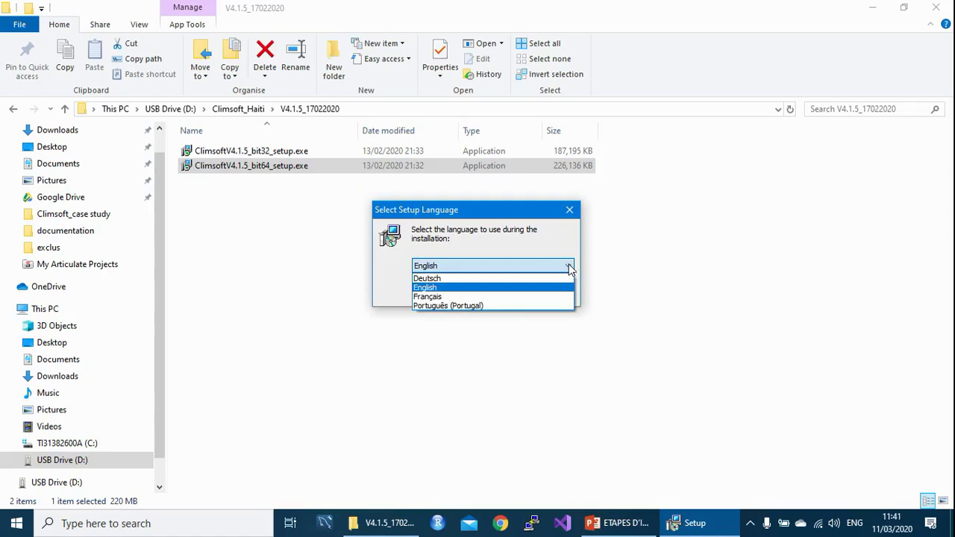
click(453, 297)
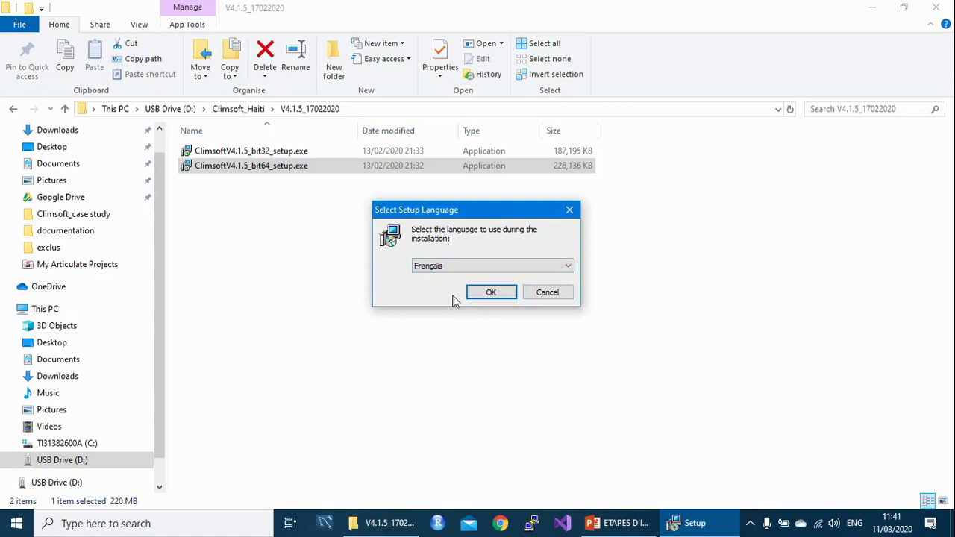
click(492, 292)
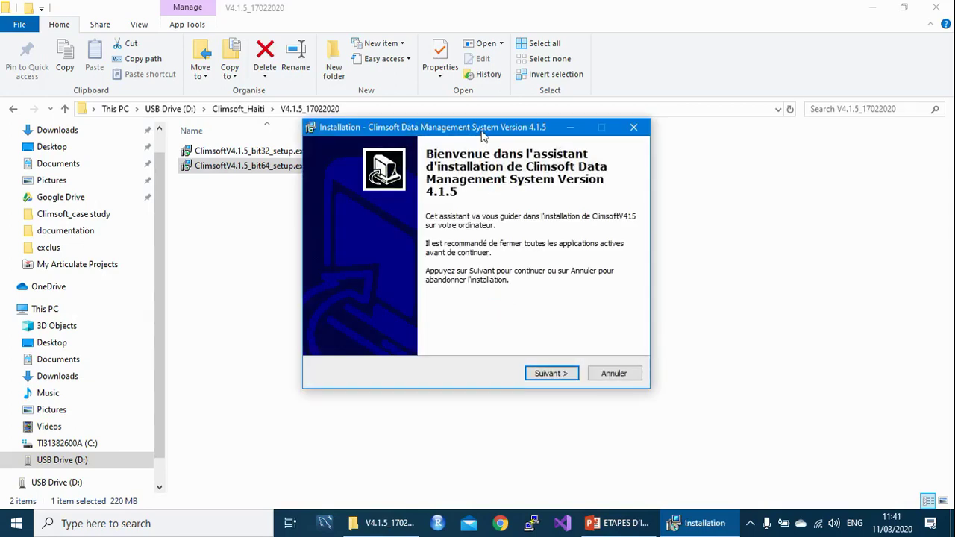
Step: Move past the welcome page and accept the licence with 'Je comprends et j'accepte'
drag(481, 130, 471, 123)
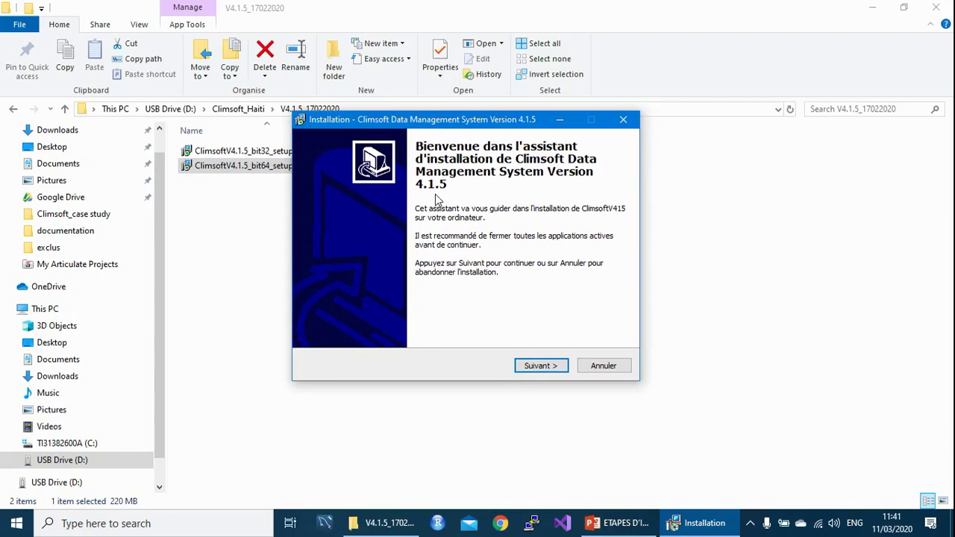
click(541, 365)
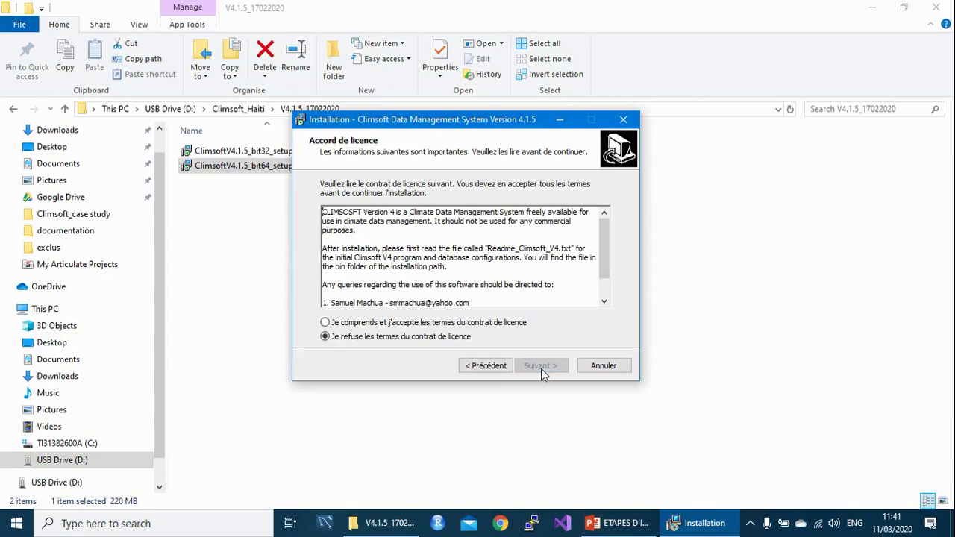
click(327, 323)
mouse_move(605, 247)
mouse_down()
mouse_move(598, 281)
mouse_move(605, 231)
mouse_up()
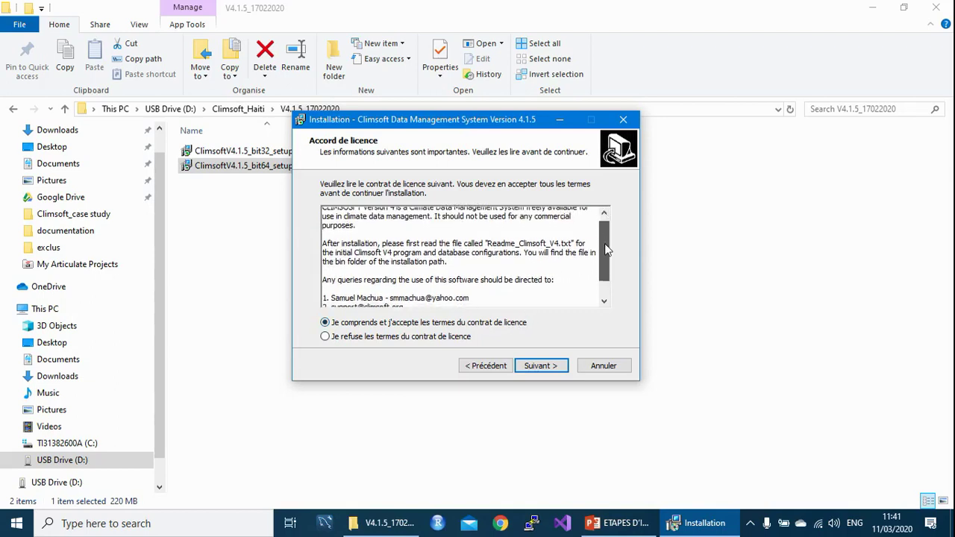
click(541, 366)
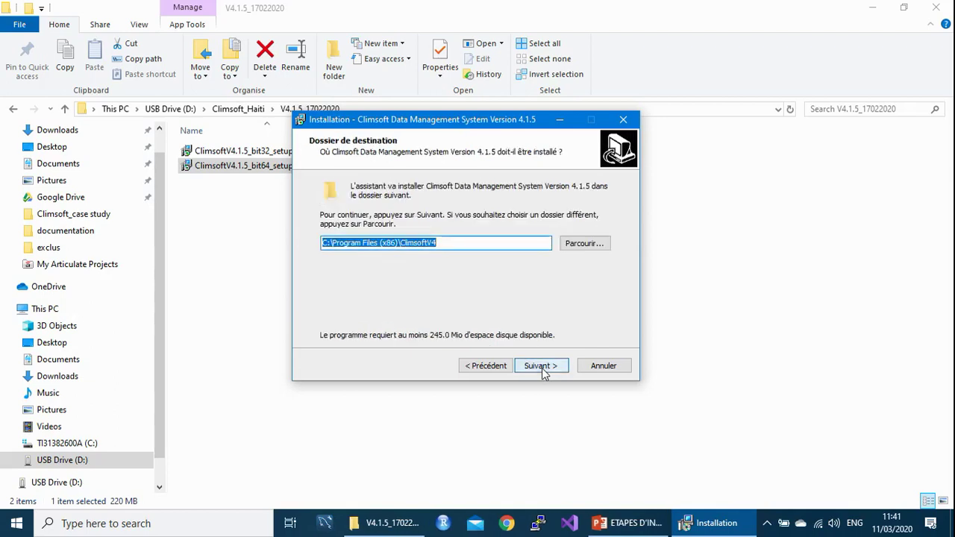
Step: Leave the install folder as C:\Program Files (x86)\ClimsoftV4 and continue
click(444, 242)
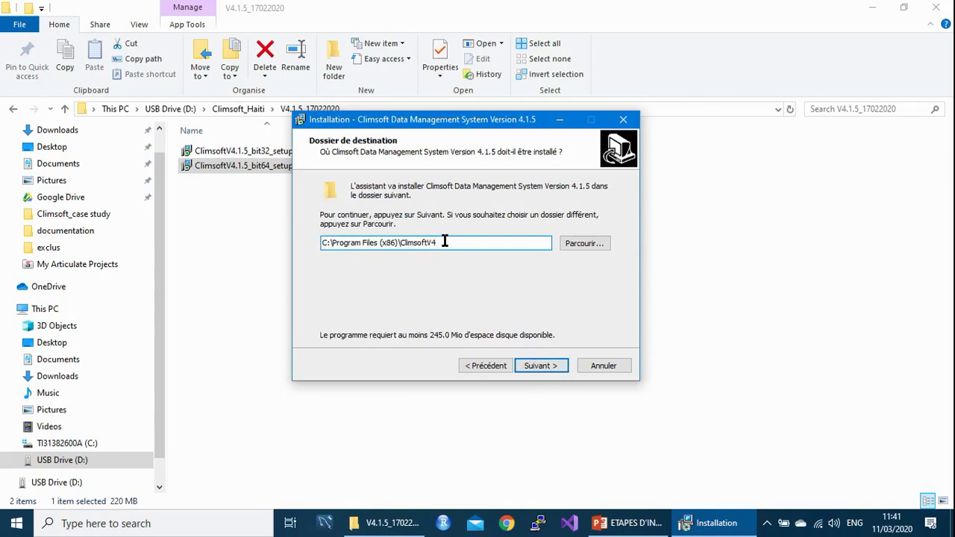
drag(444, 242, 319, 247)
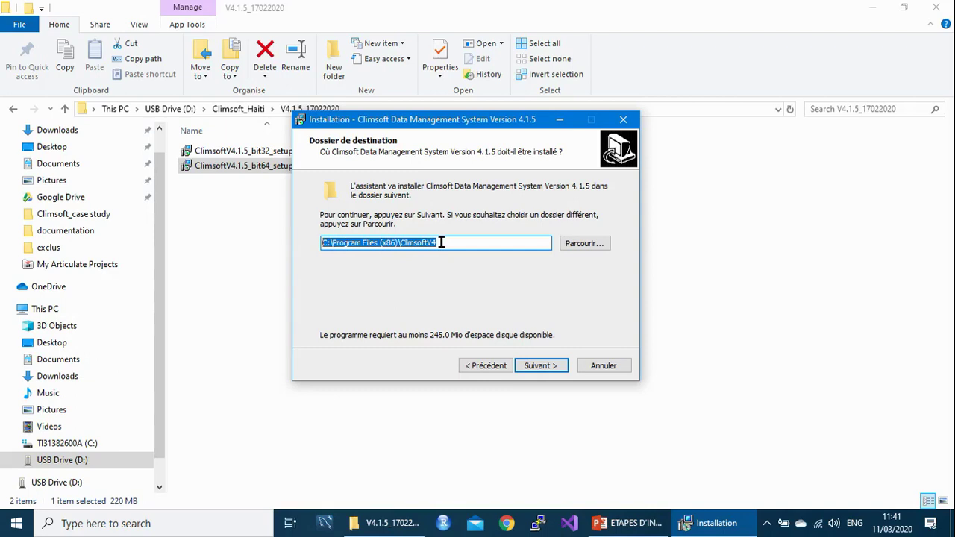
click(448, 244)
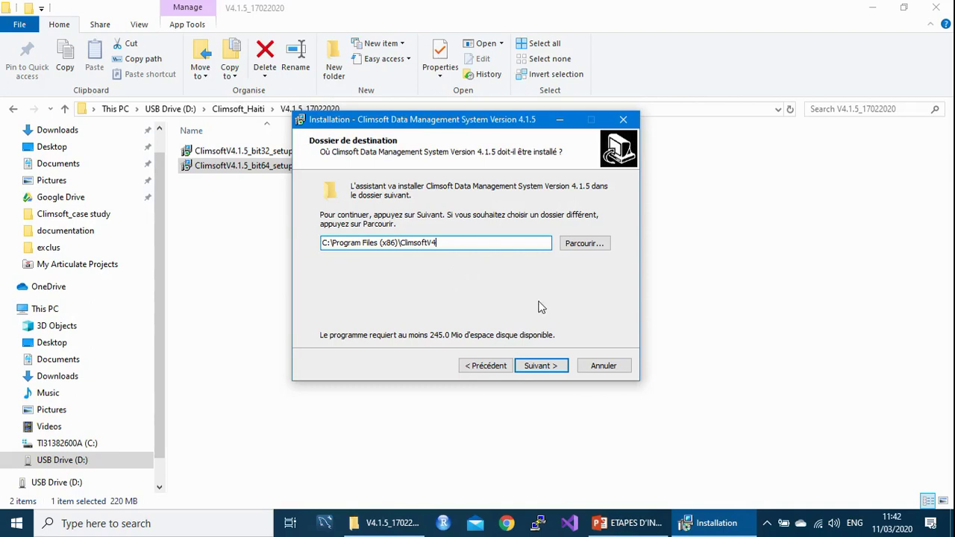
click(542, 367)
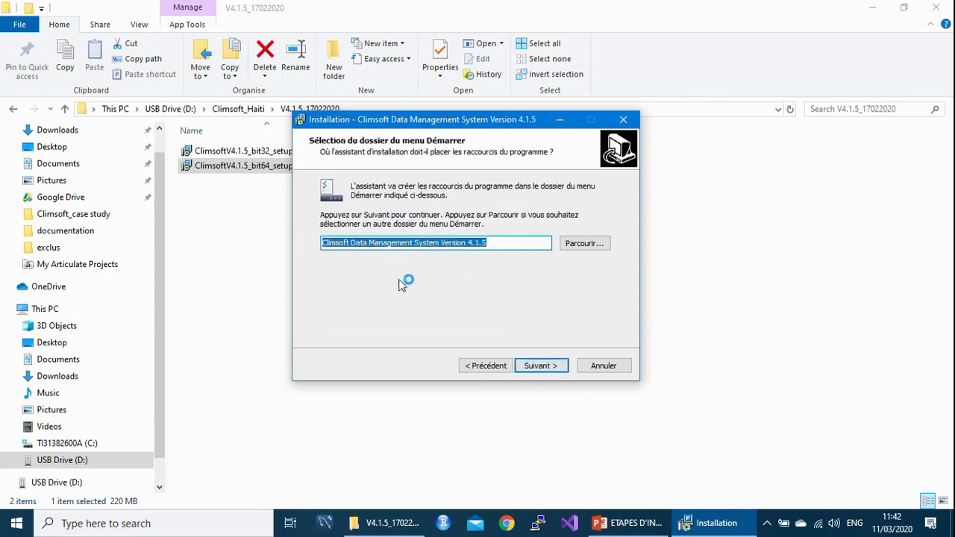
Step: Accept the default Start menu folder and keep the desktop icon task checked
click(542, 366)
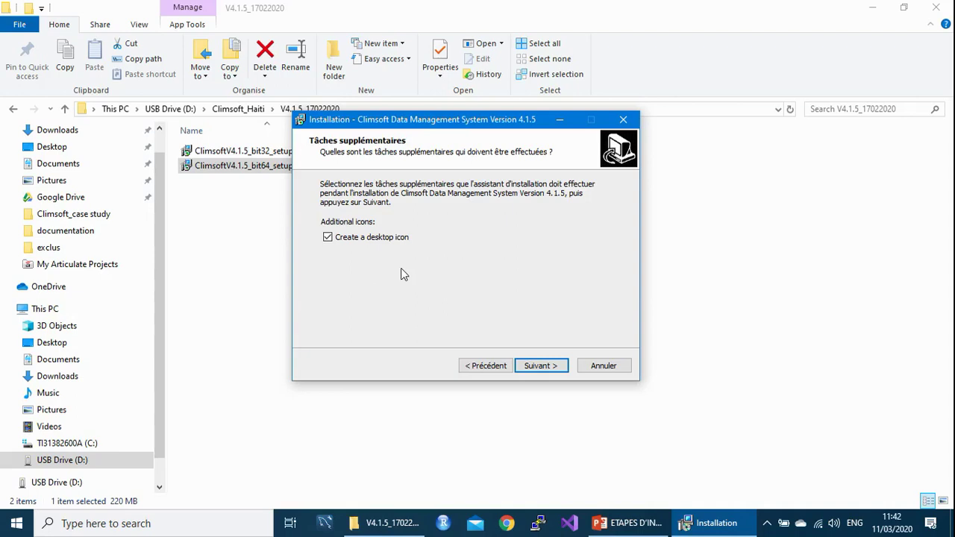
click(542, 373)
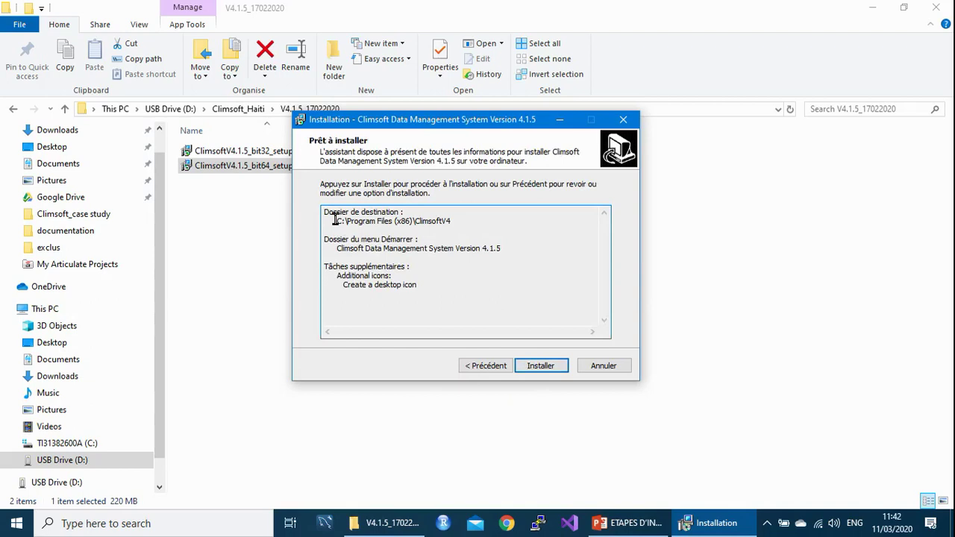
Step: Check the destination, Start menu folder and desktop icon entries in the summary, then launch installation
drag(335, 217, 463, 219)
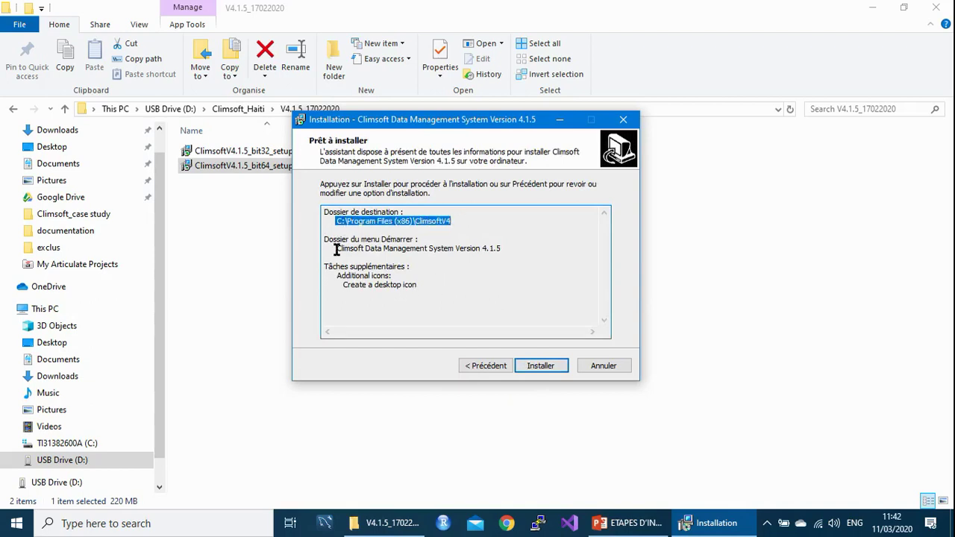
drag(337, 246, 509, 249)
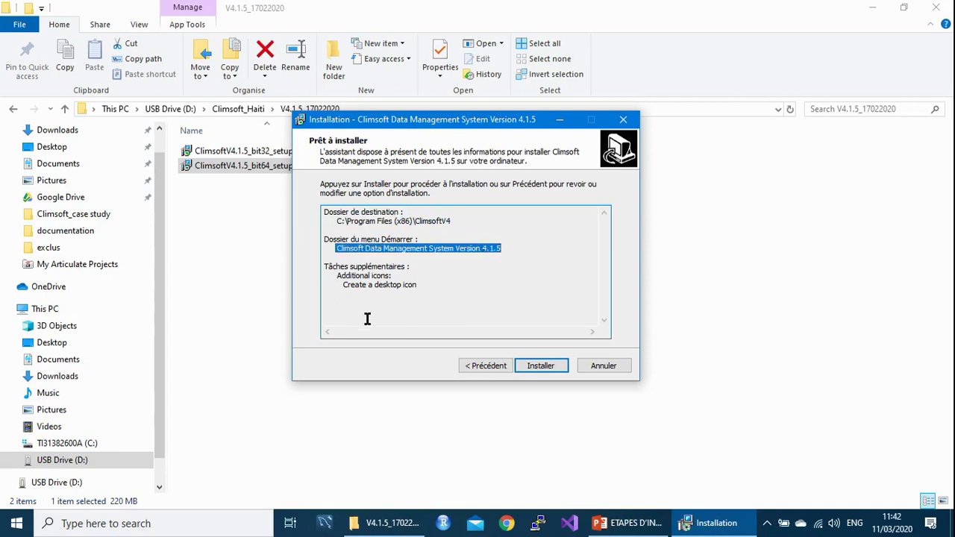
click(341, 288)
drag(417, 285, 377, 286)
click(416, 295)
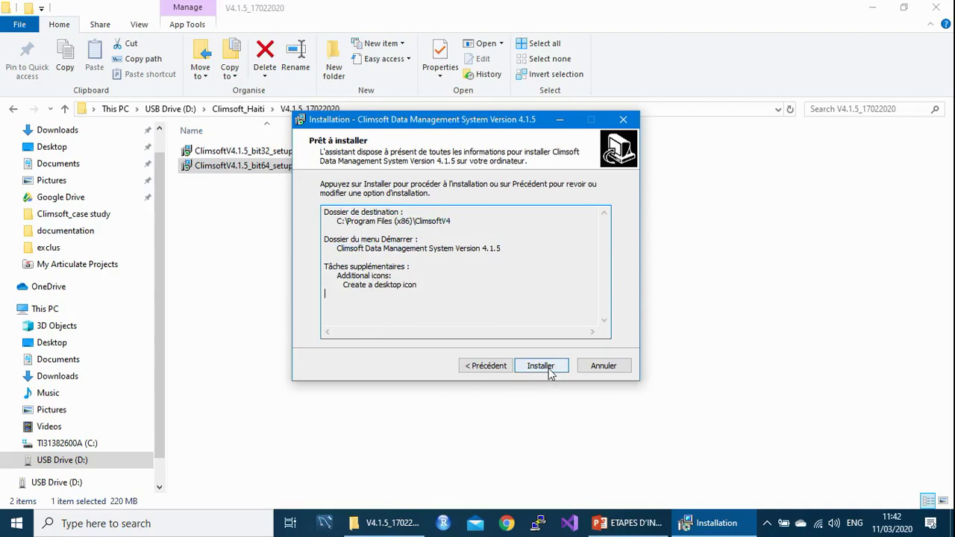
click(541, 366)
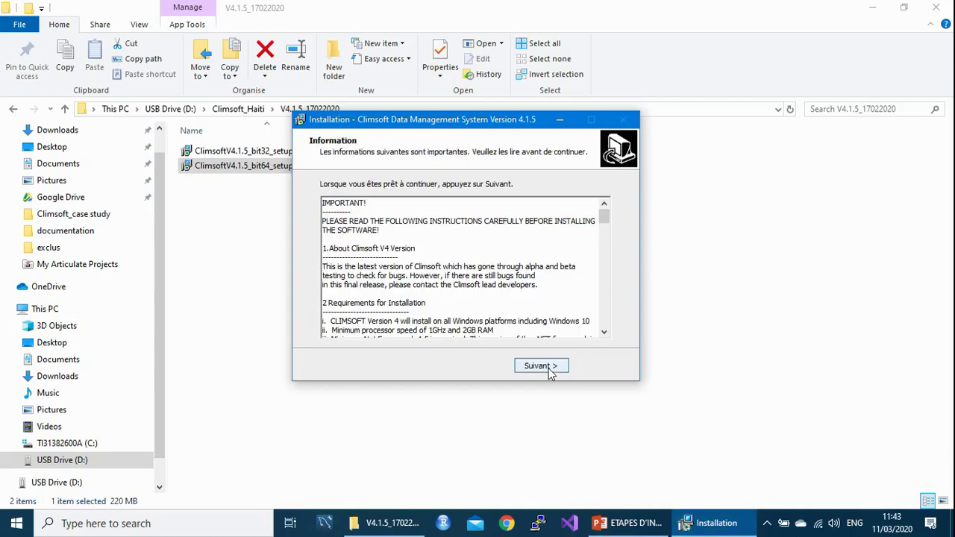
Step: Read the Information notes, continue to the finish page, then switch to the PowerPoint presentation
drag(351, 212, 587, 278)
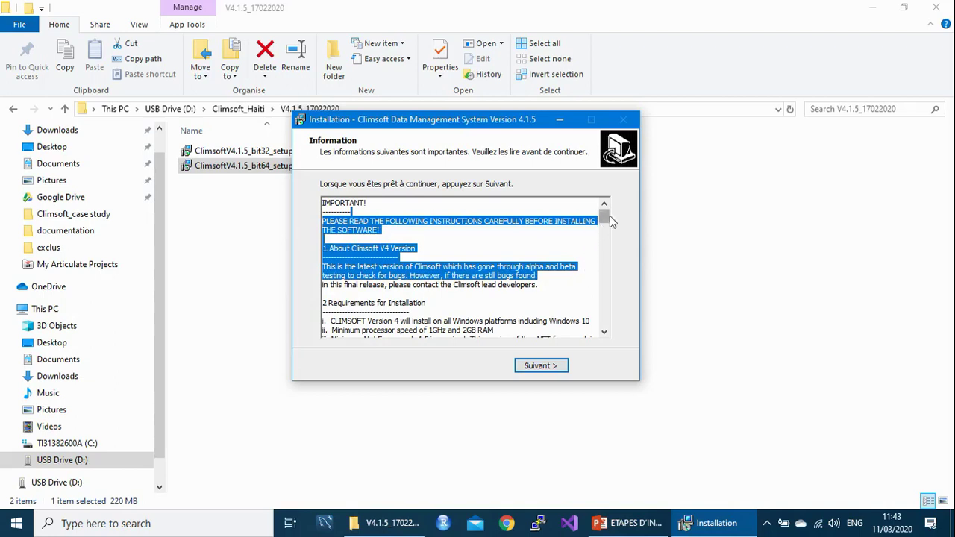
click(590, 239)
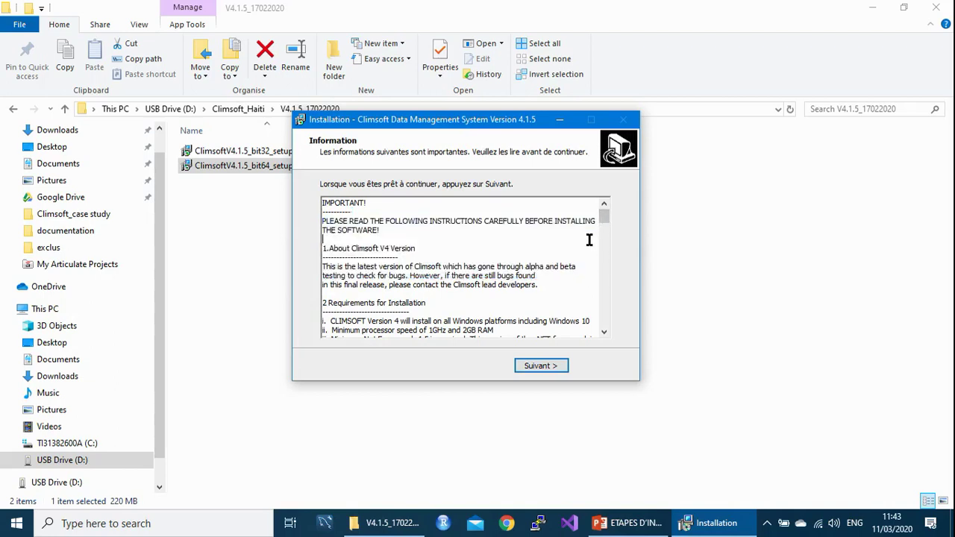
mouse_move(603, 217)
mouse_down()
mouse_move(597, 348)
mouse_move(586, 216)
mouse_up()
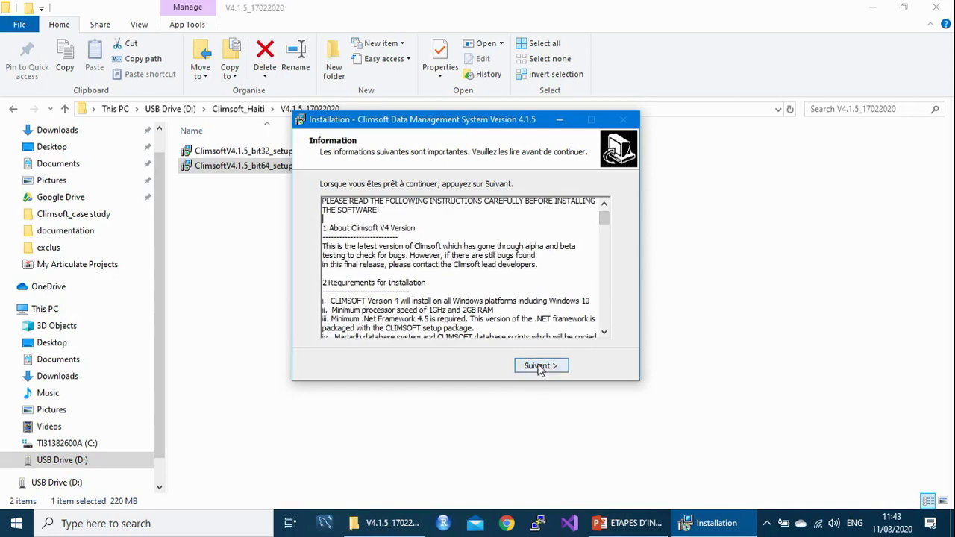
click(539, 367)
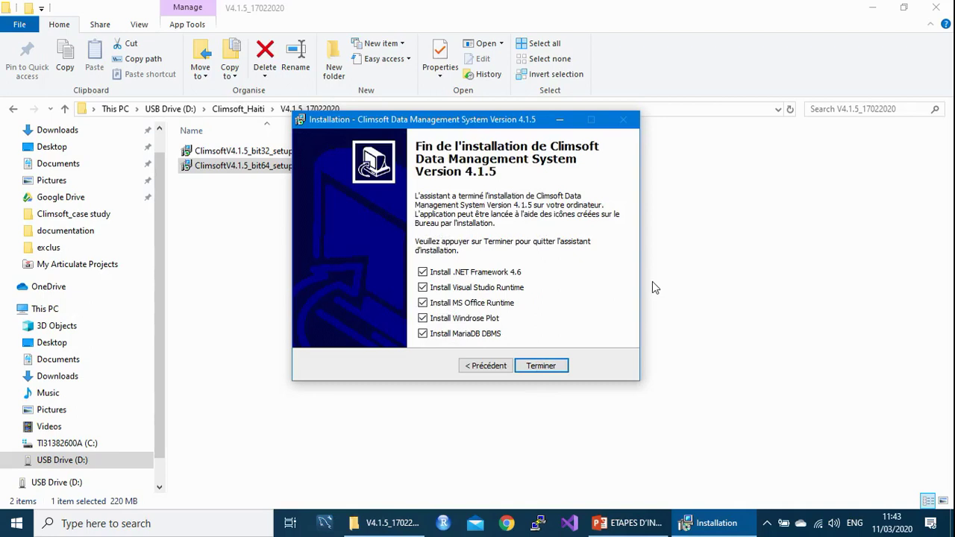
click(616, 532)
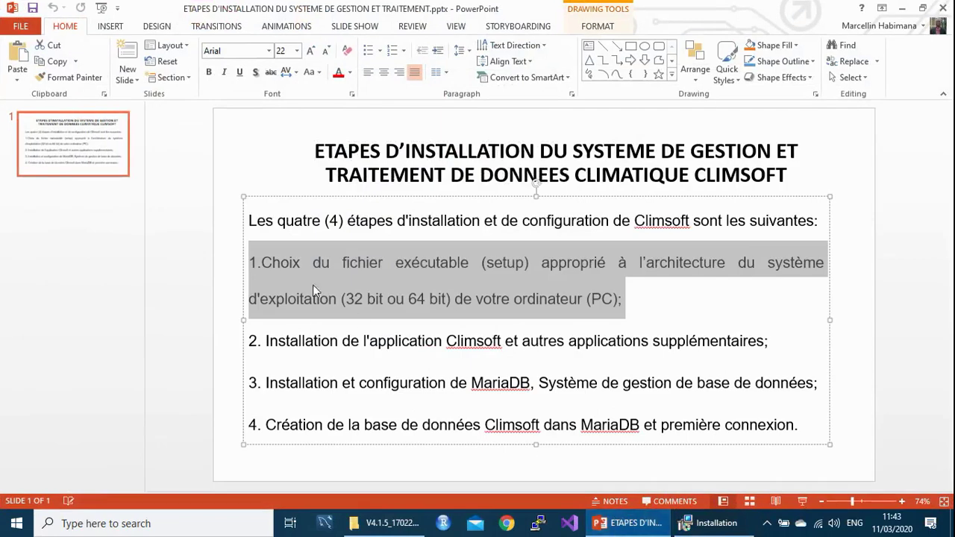
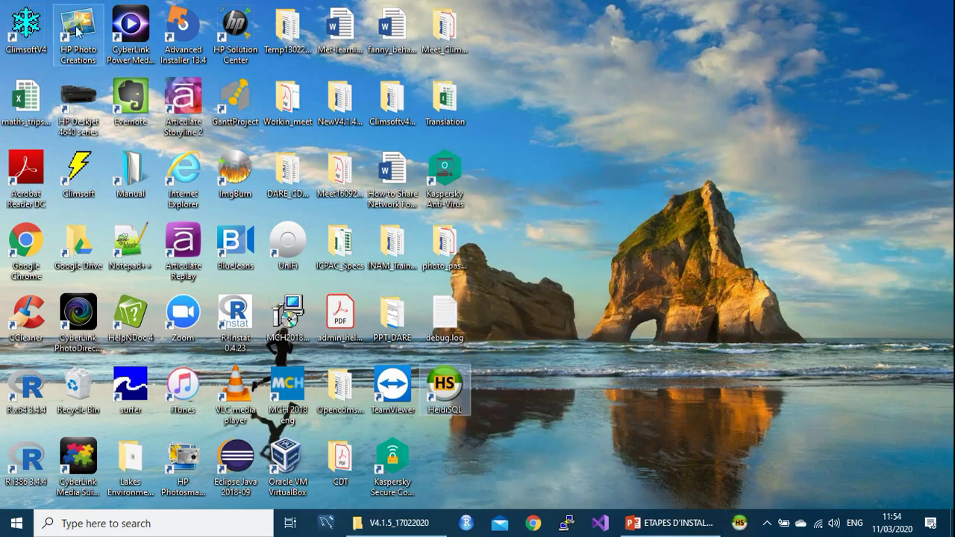
Step: Pin the ClimsoftV4 desktop shortcut to the Windows taskbar
right_click(27, 38)
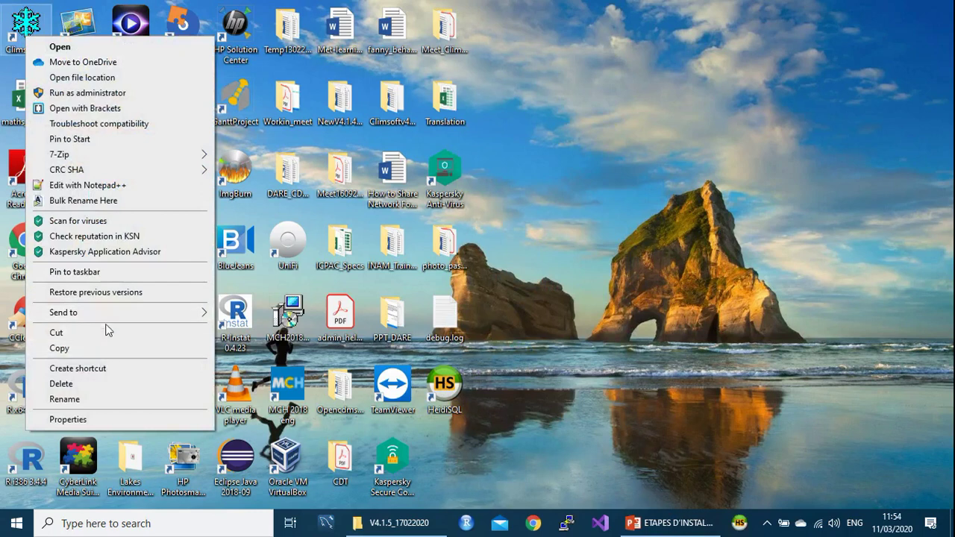
click(112, 276)
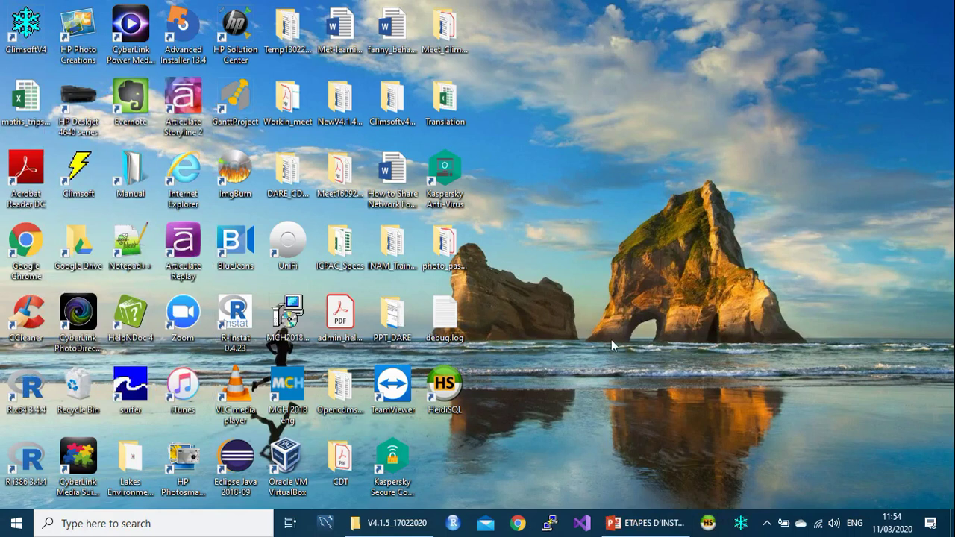
Step: Launch HeidiSQL and delete the saved MARIADB session from the Session manager
double_click(448, 395)
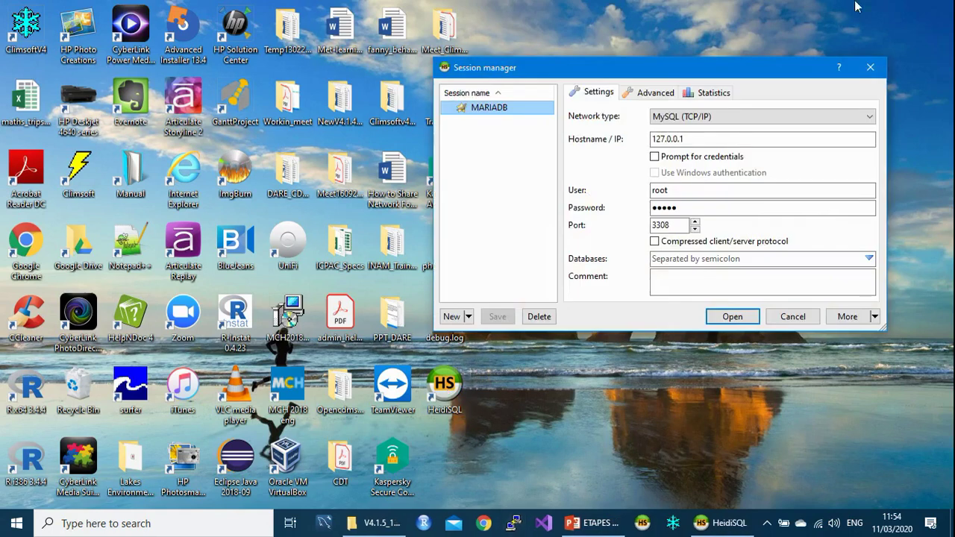
drag(751, 79, 586, 76)
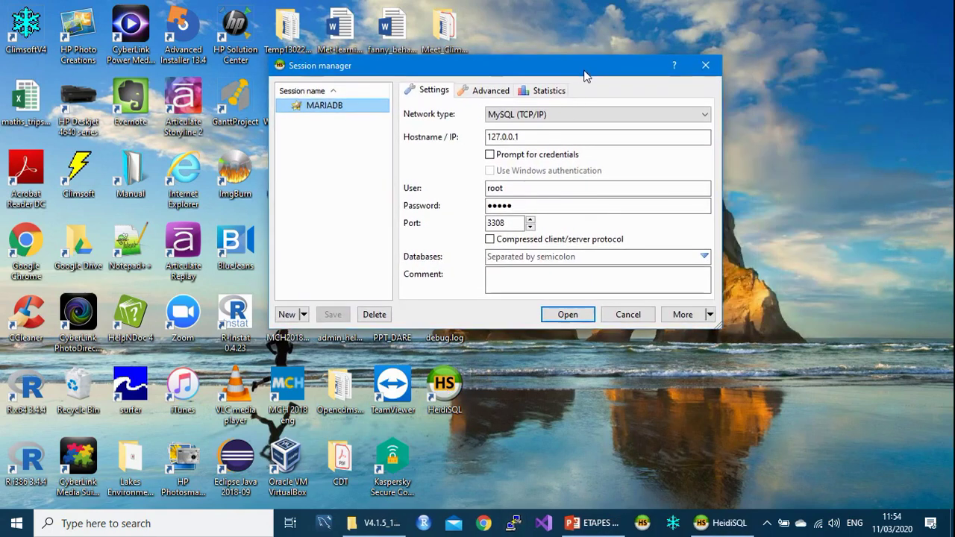
click(376, 315)
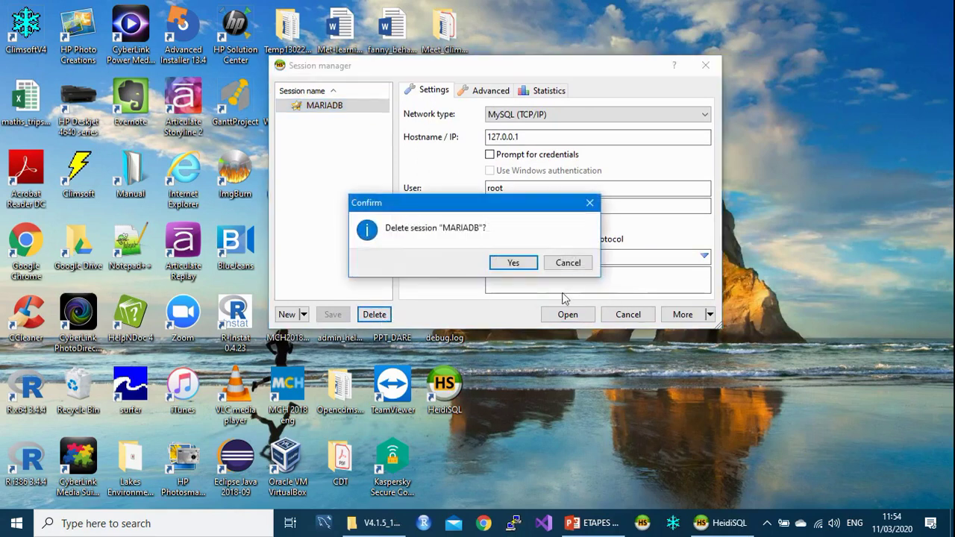
click(512, 263)
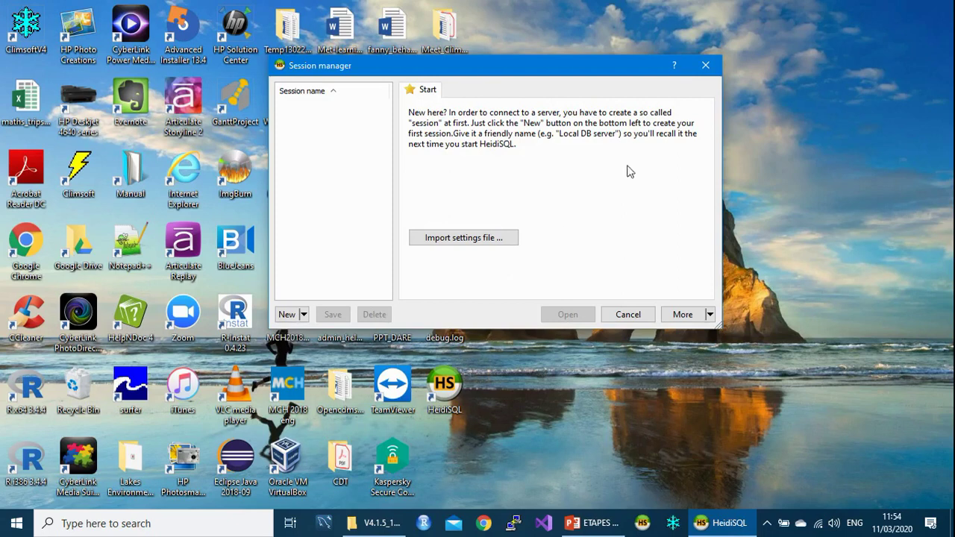
Step: Close and reopen HeidiSQL's Session manager, moving it toward the screen centre
click(705, 65)
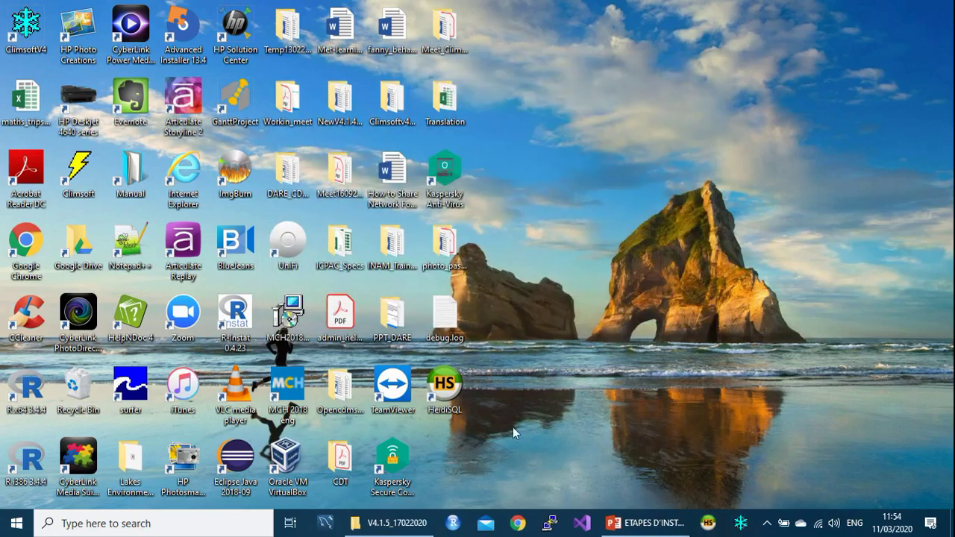
double_click(446, 390)
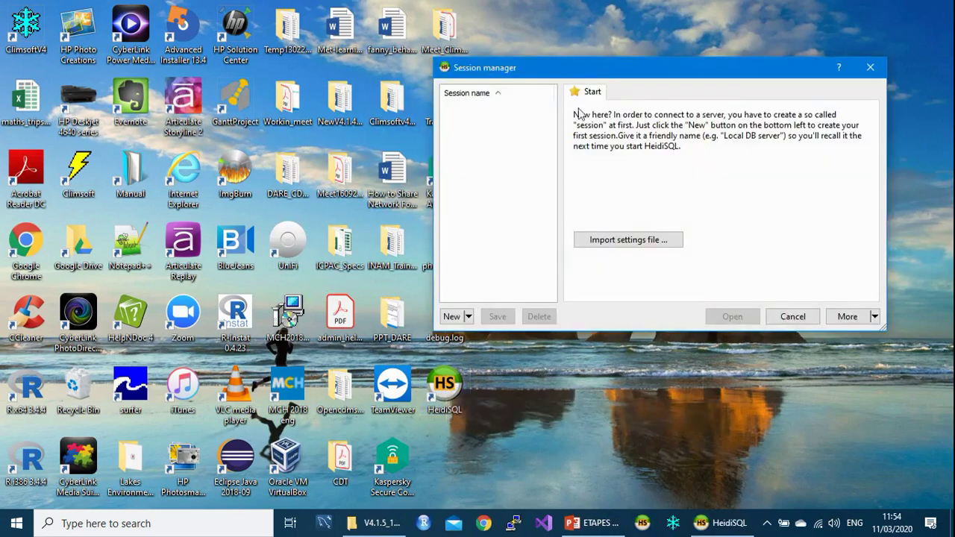
drag(634, 75, 374, 79)
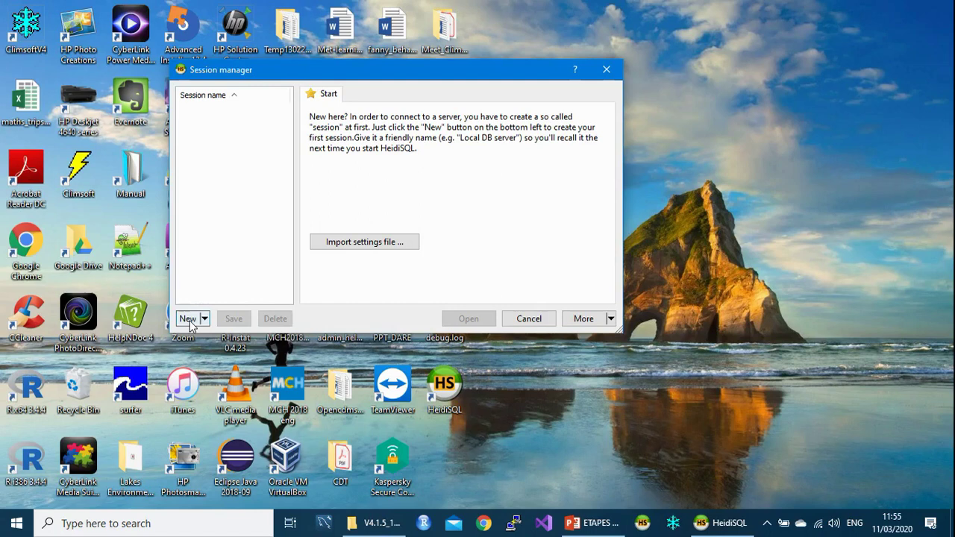
Step: Create a new session and name it MARIADB
click(187, 319)
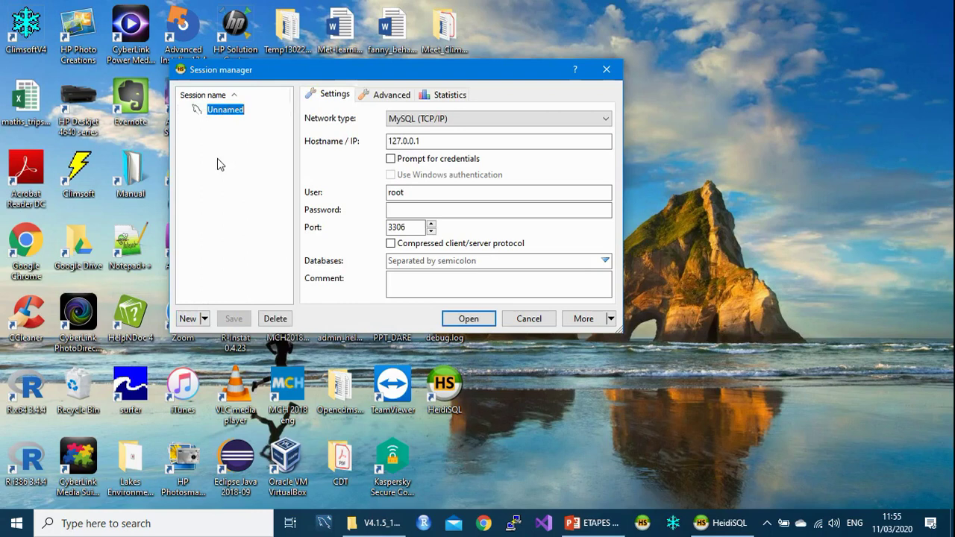
text(MAR)
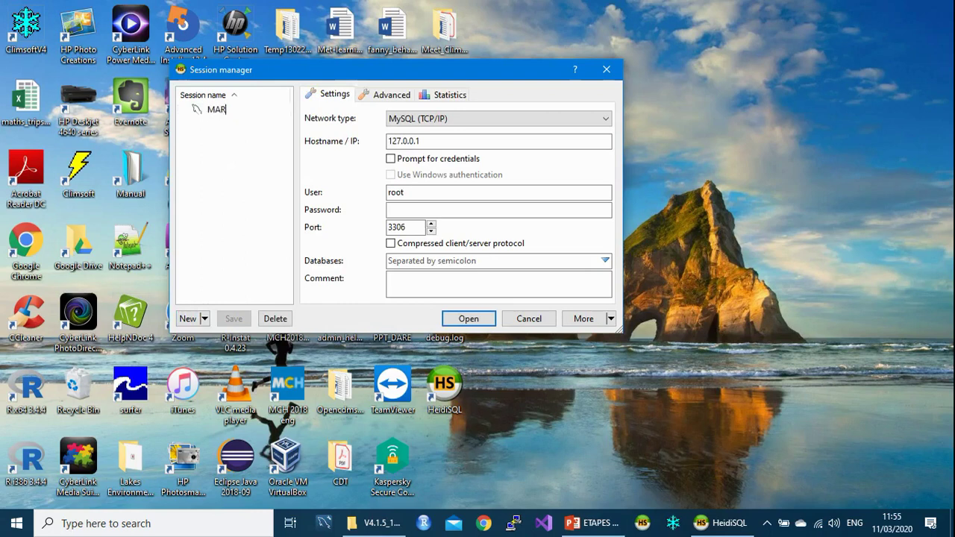
text(IADB)
key(Return)
key(Return)
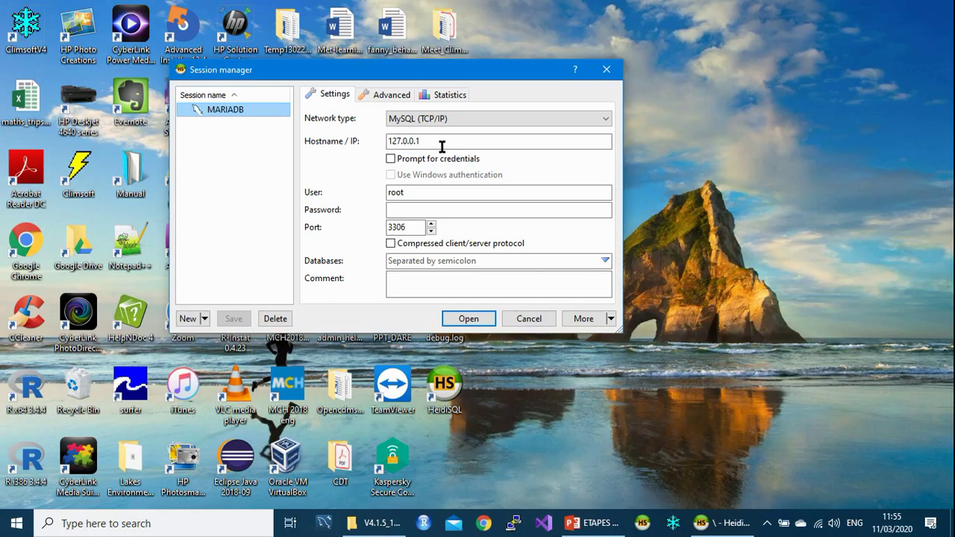
Step: Enter the root password for MARIADB, raise the port to 3308, and save the session
click(410, 192)
double_click(410, 192)
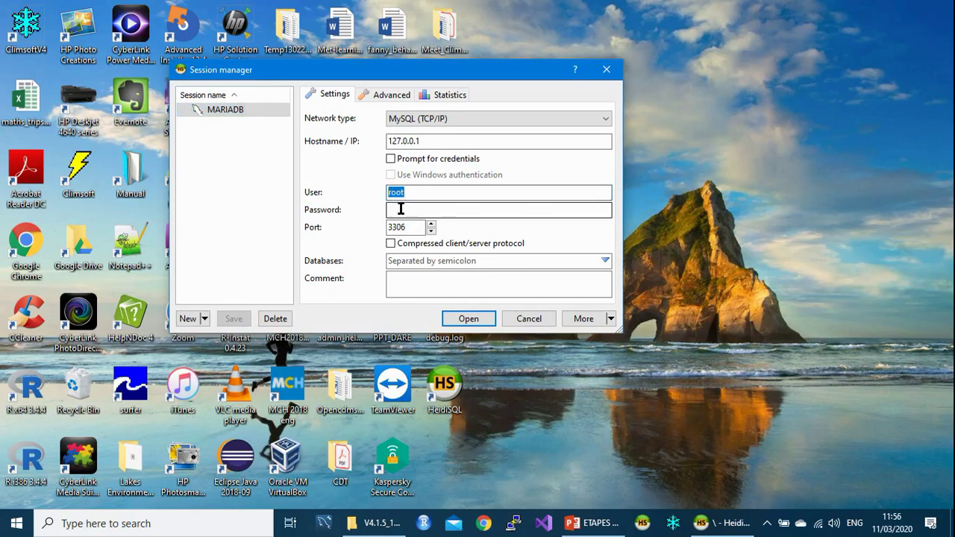
click(401, 209)
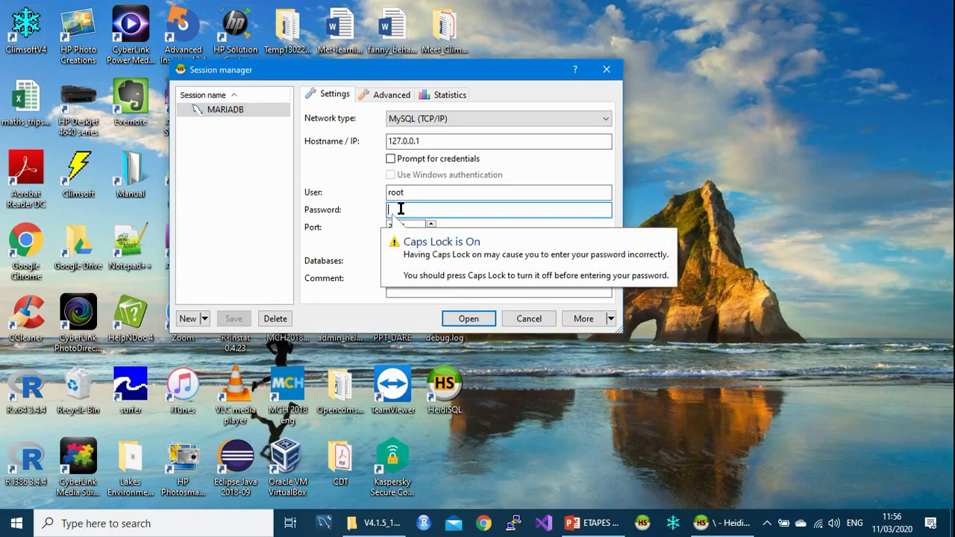
key(Caps_Lock)
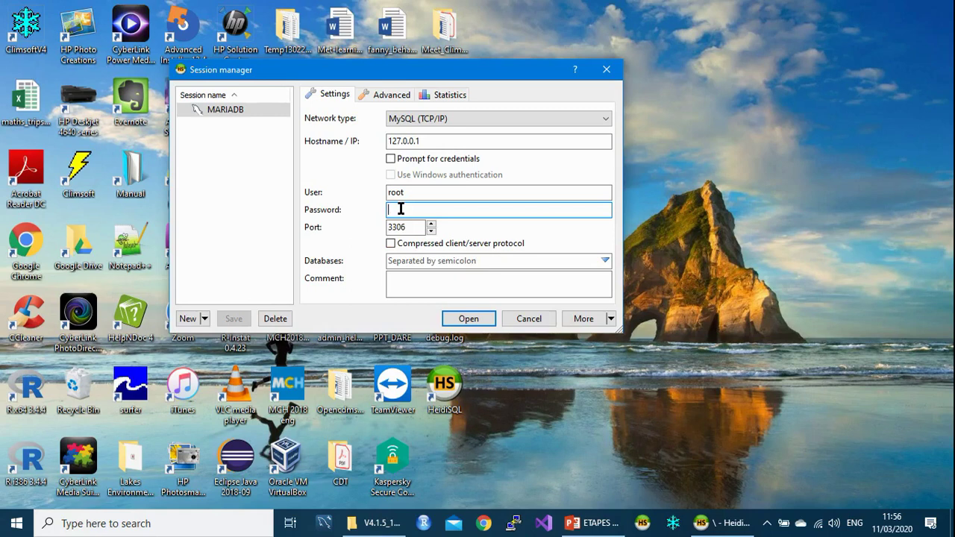
text(•••••)
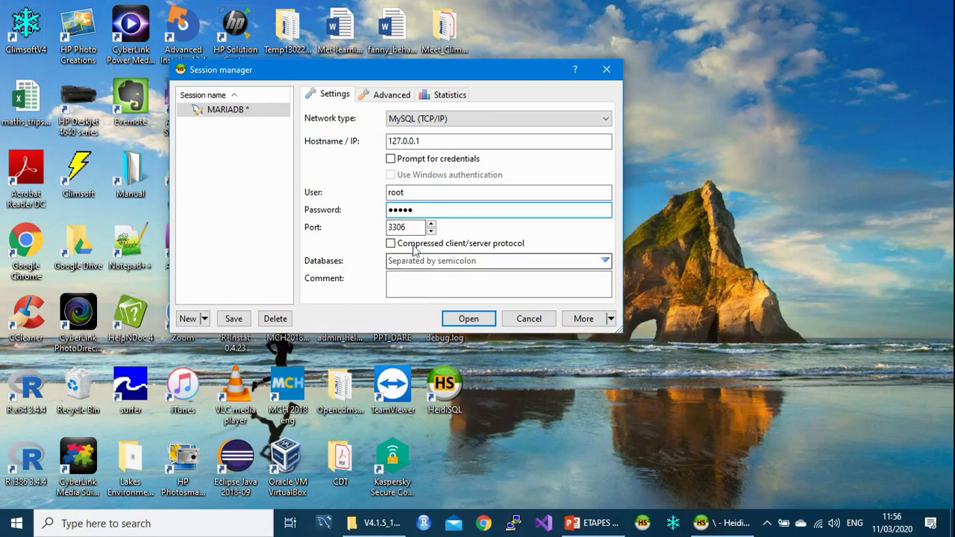
click(432, 224)
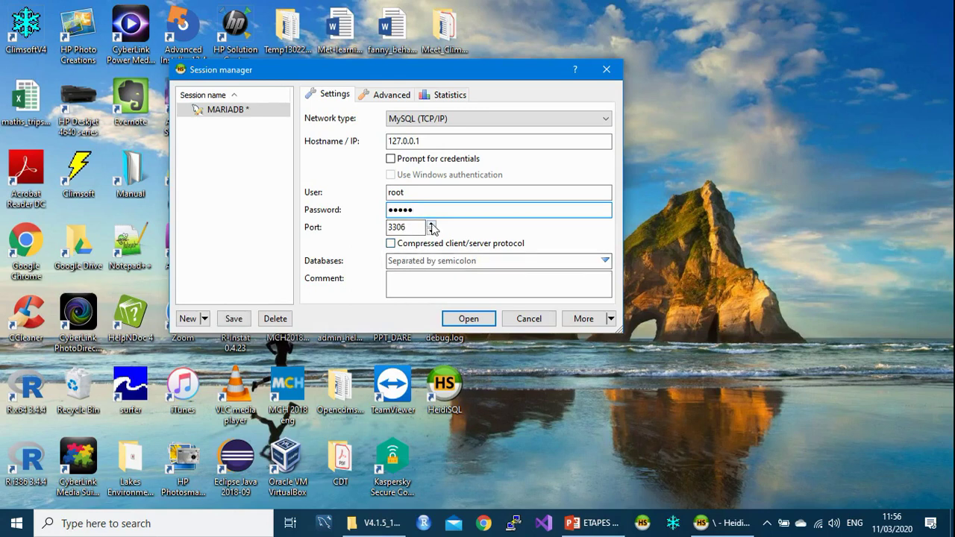
click(432, 224)
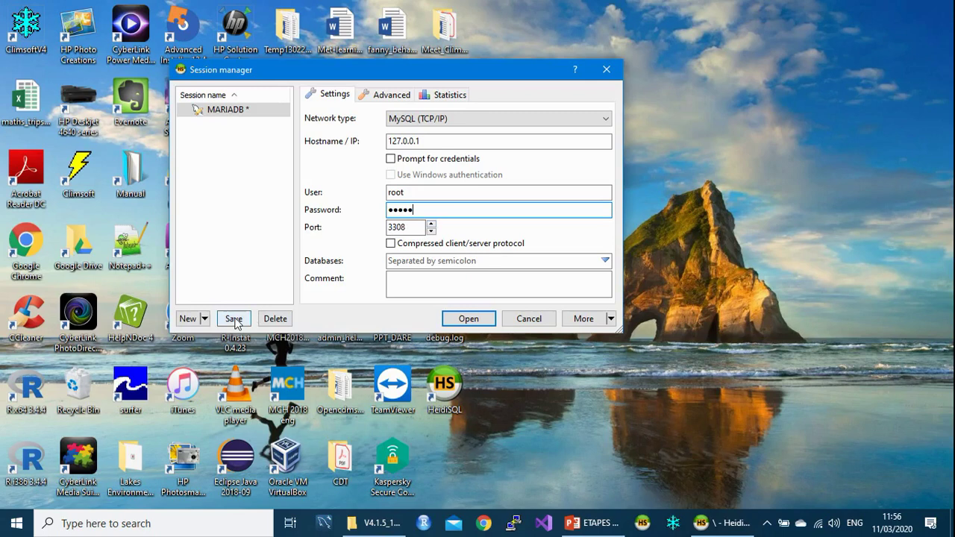
click(234, 320)
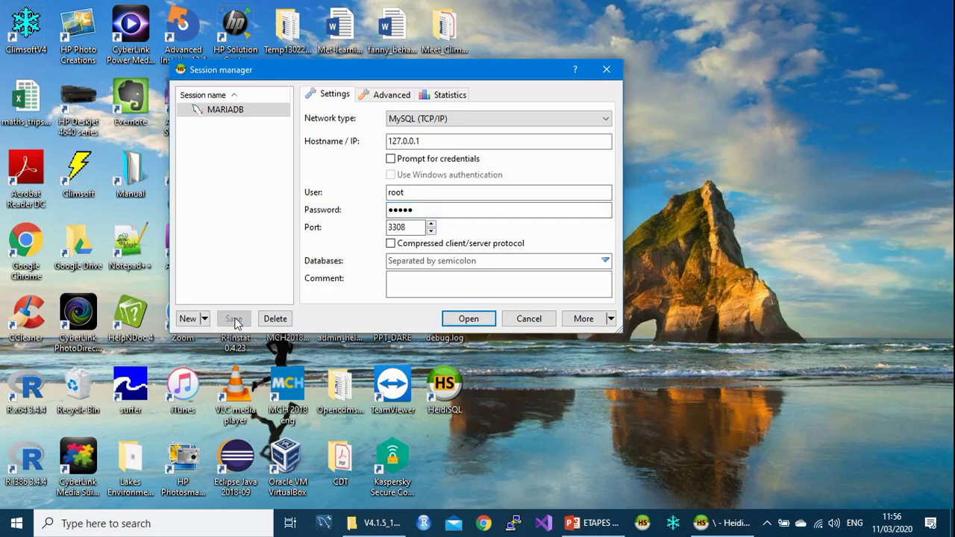
Step: Connect using the MARIADB session and maximize the HeidiSQL main window
click(480, 322)
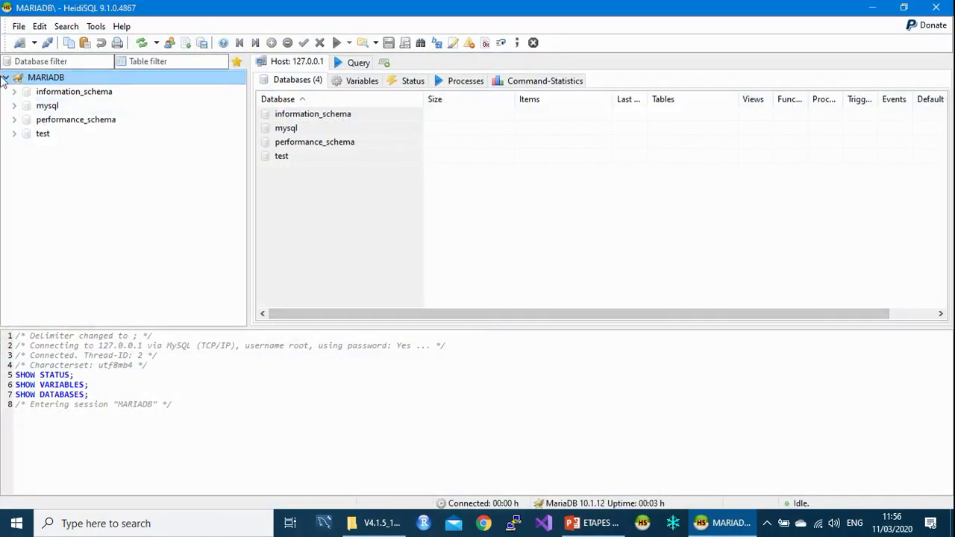
double_click(379, 16)
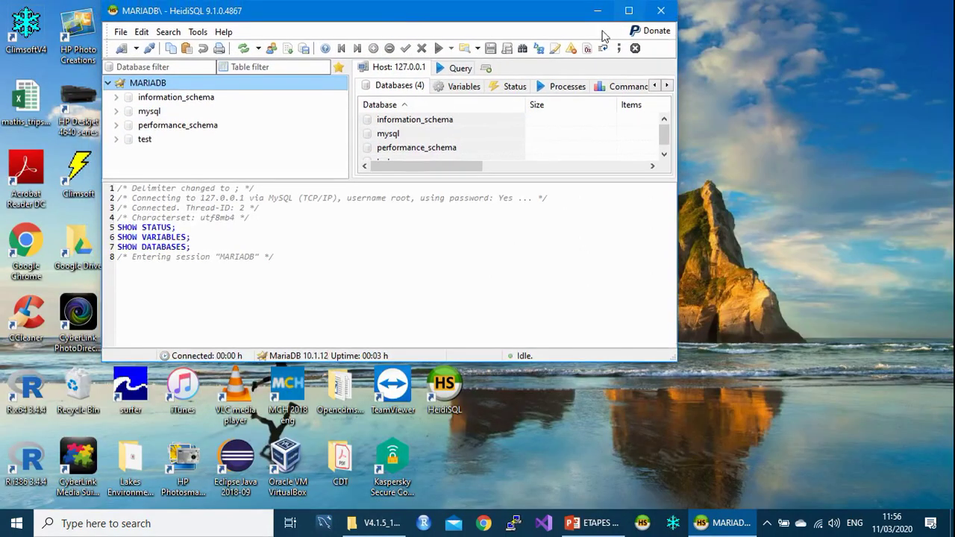
click(629, 11)
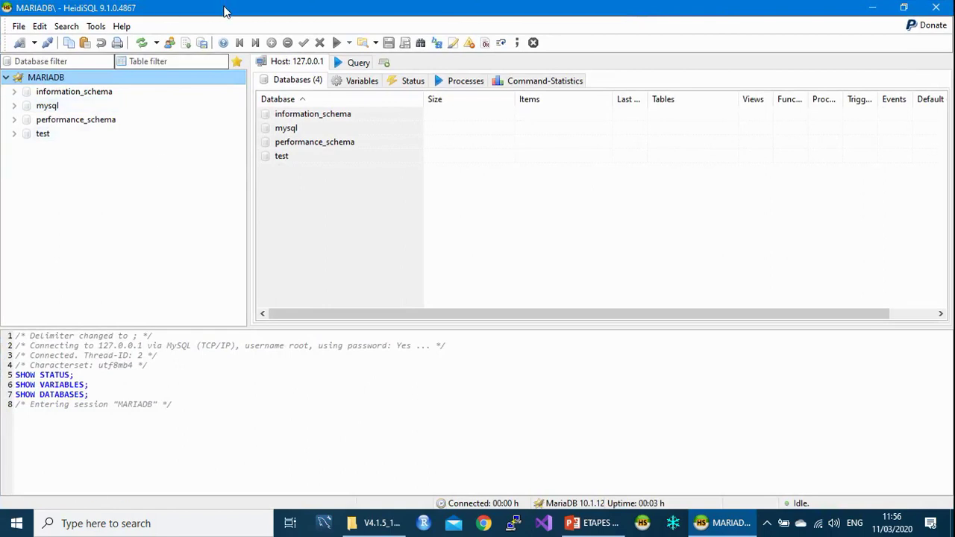
Step: View the test, performance_schema, mysql and information_schema databases in the tree
click(41, 134)
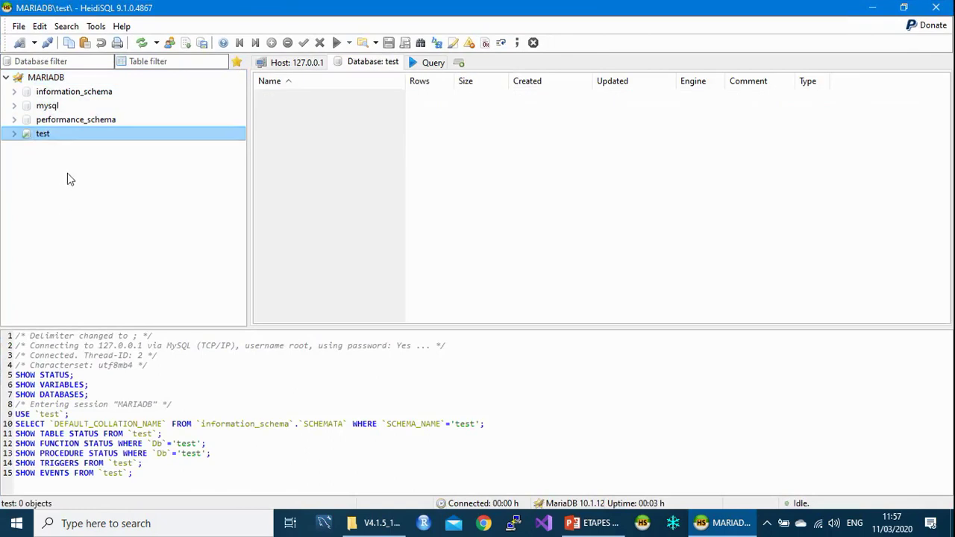
click(73, 120)
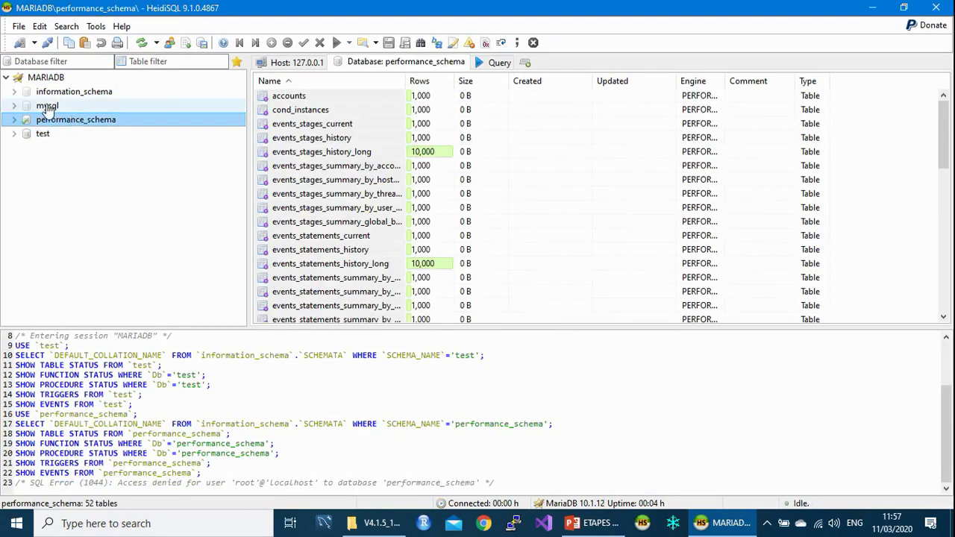
click(47, 108)
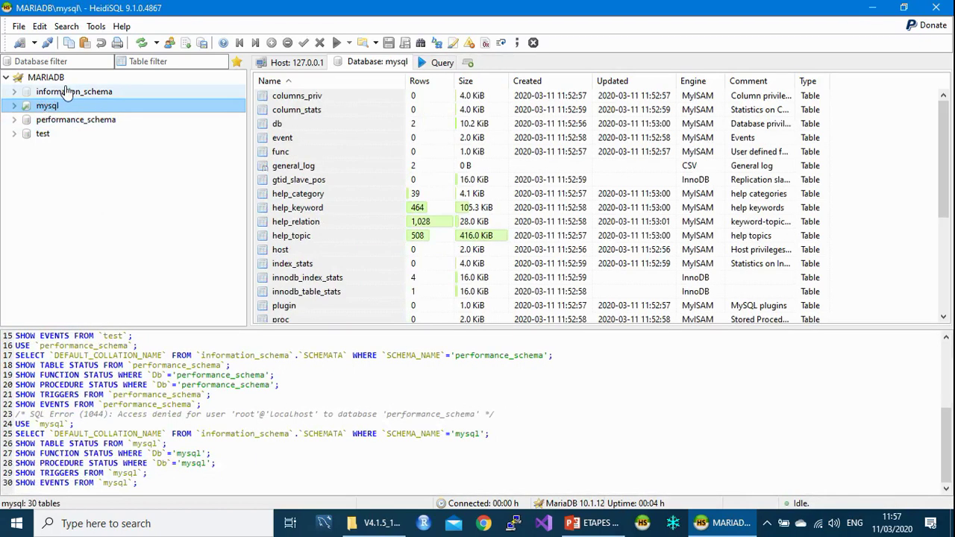
click(65, 93)
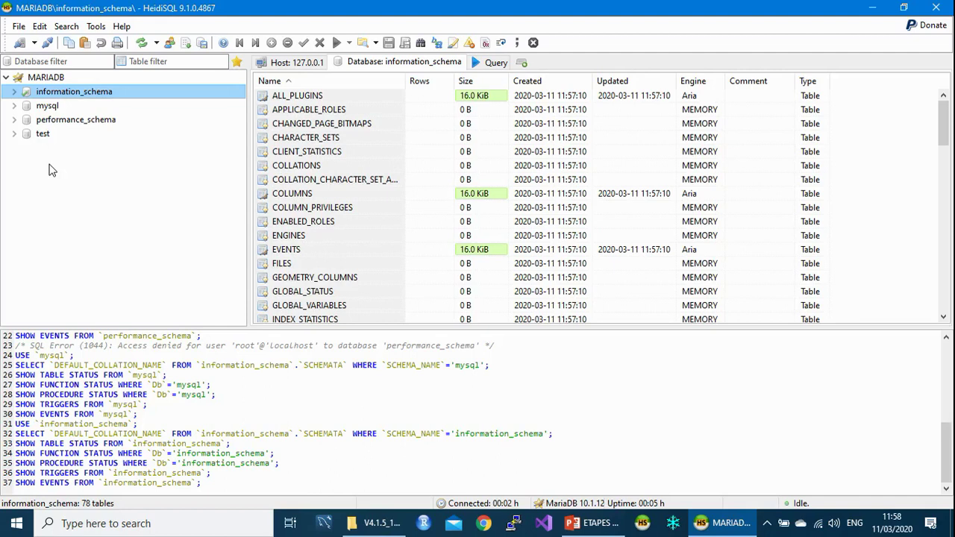
Step: Close HeidiSQL after reviewing information_schema's 78 tables
click(938, 9)
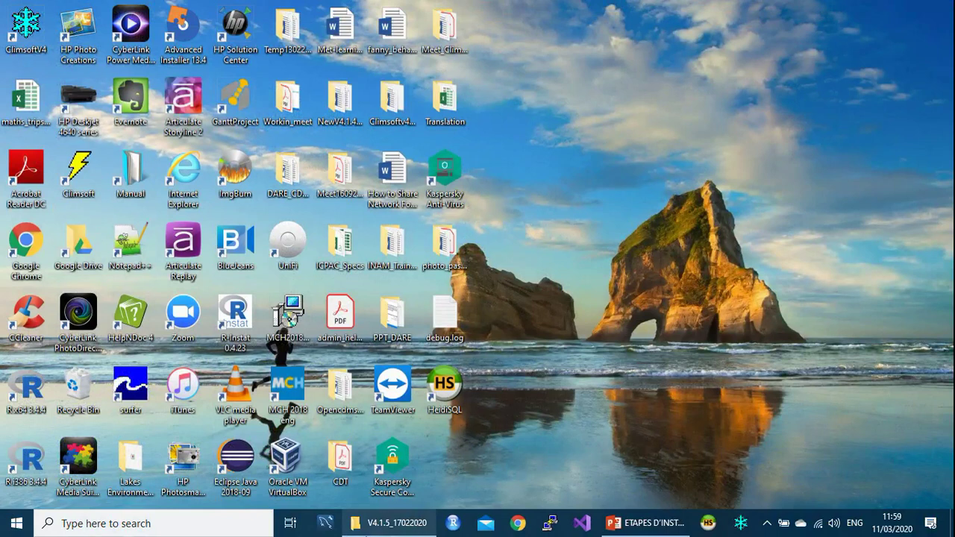
Step: Browse to C:\Program Files (x86)\ClimsoftV4 in File Explorer and open its Bin folder
click(375, 530)
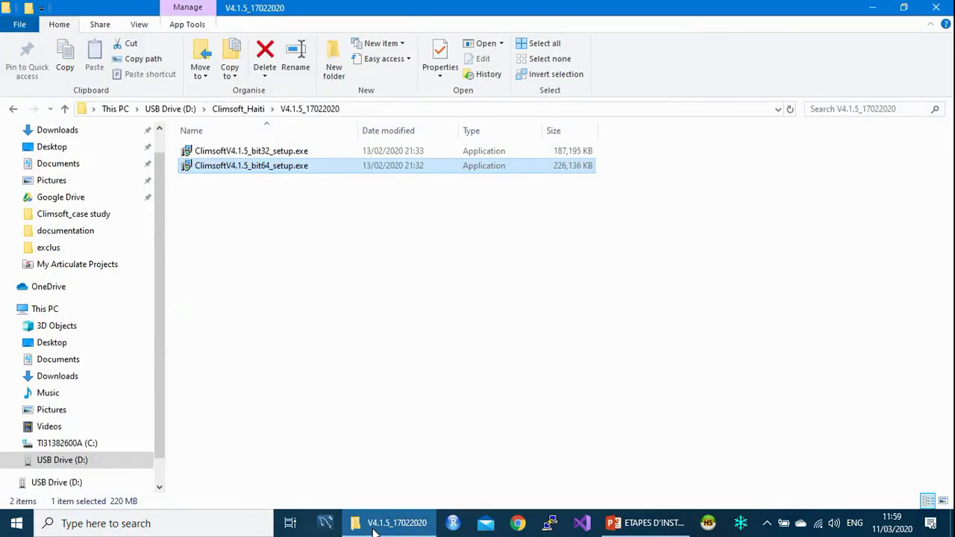
click(65, 445)
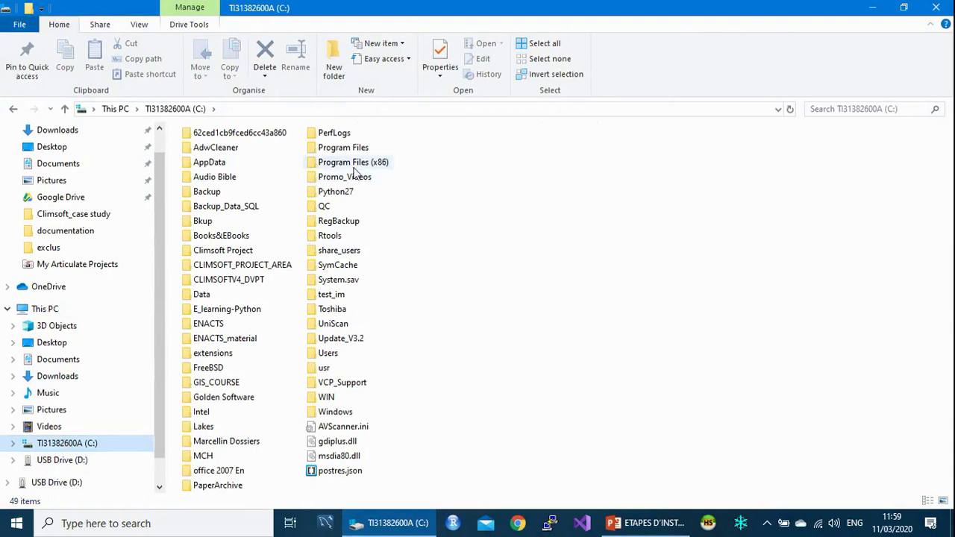
double_click(357, 164)
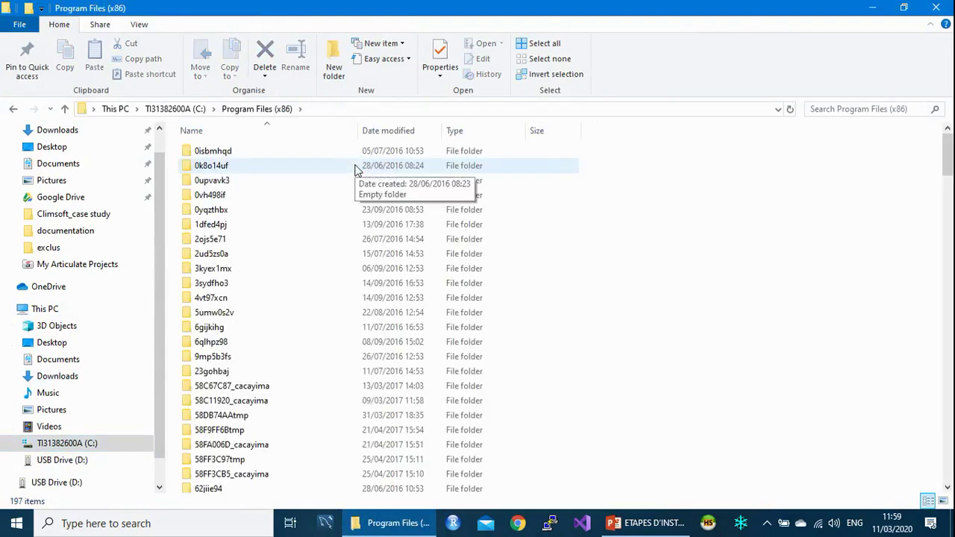
key(c)
double_click(219, 183)
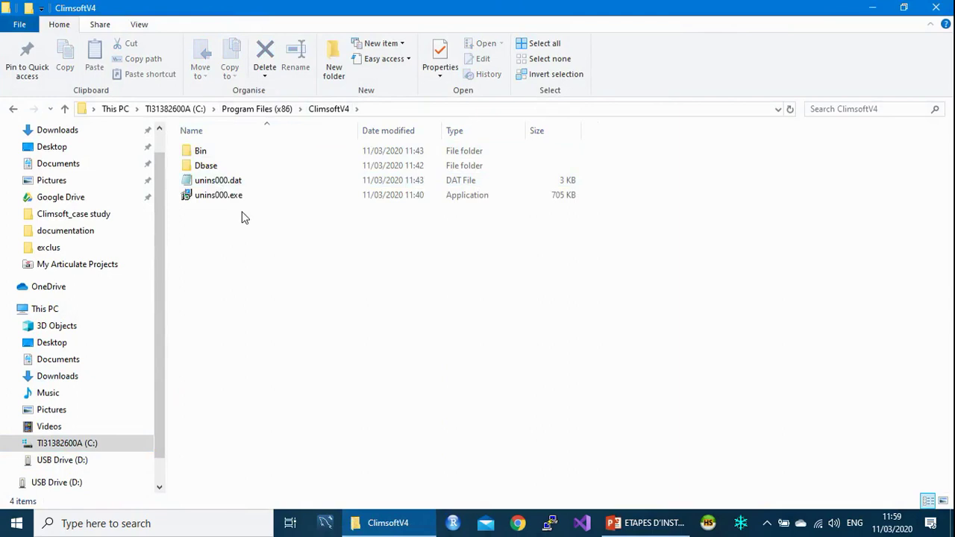
click(201, 154)
double_click(202, 154)
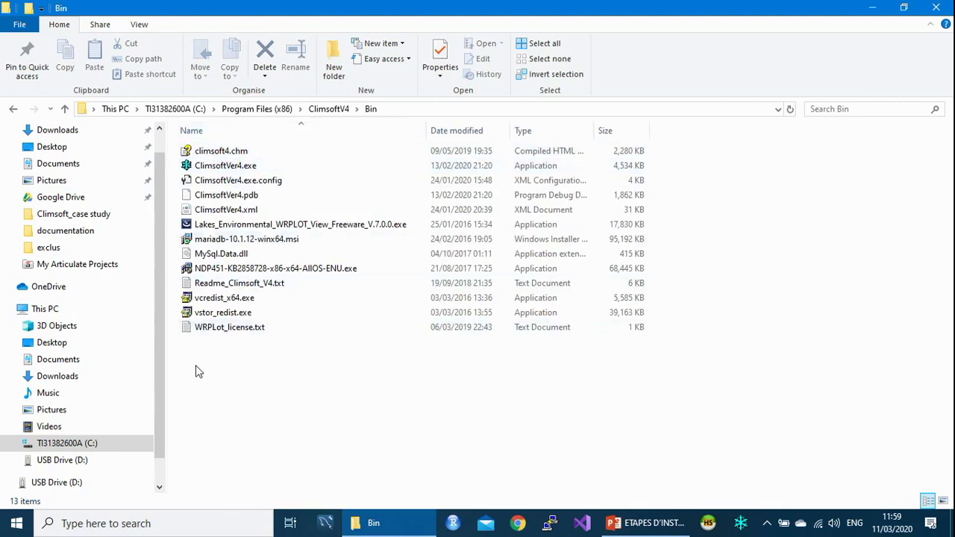
Step: From ClimsoftV4's Dbase folder, open mariadb_climsoft_db_v4_all.sql in Notepad++
click(64, 110)
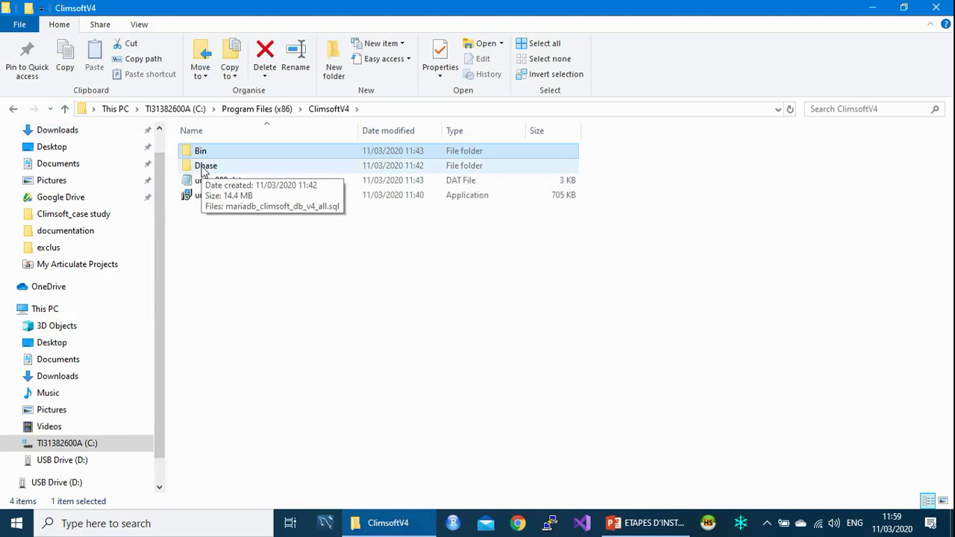
double_click(203, 168)
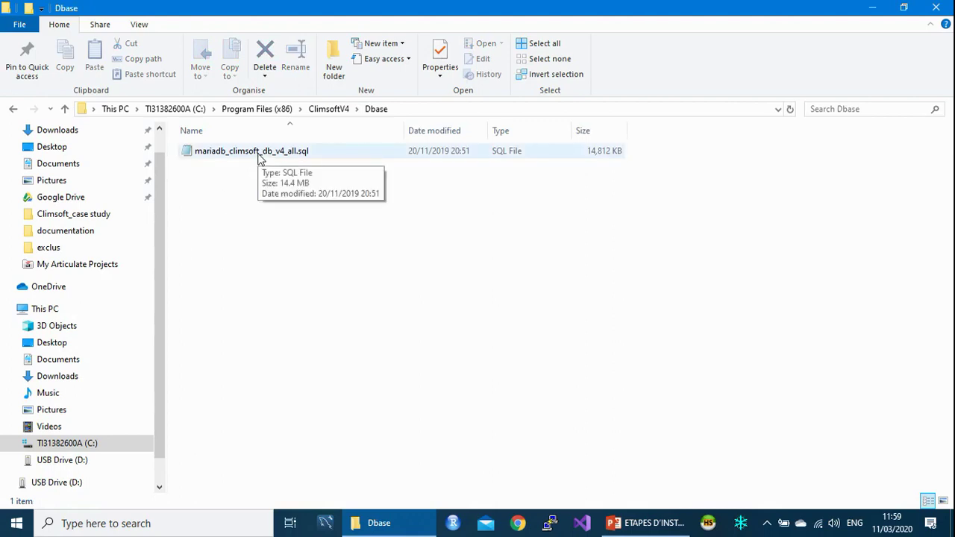
right_click(259, 156)
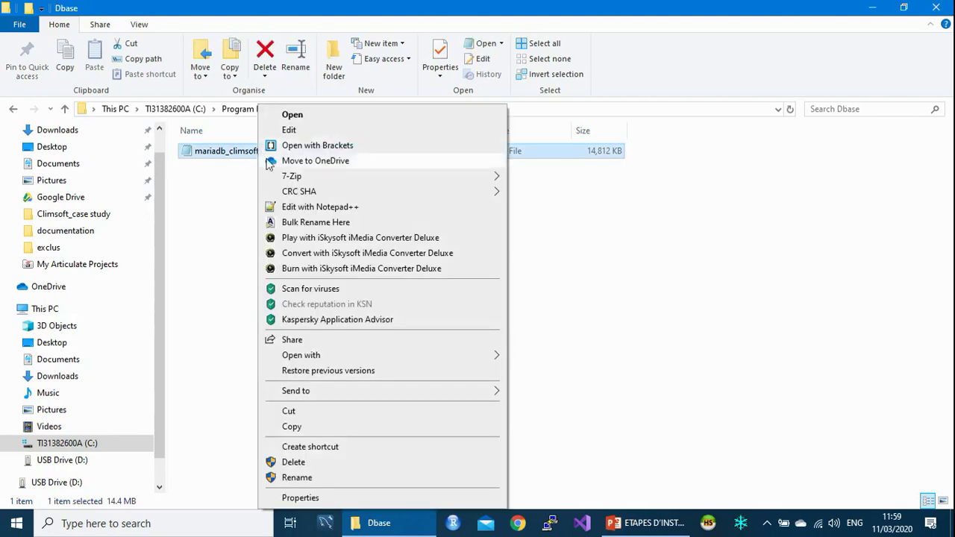
click(299, 211)
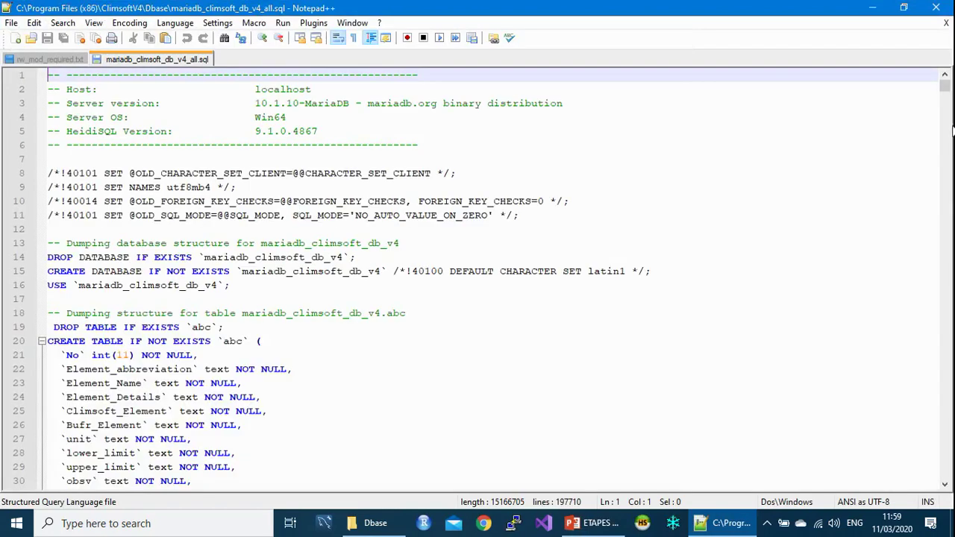
Step: Scroll to the end of mariadb_climsoft_db_v4_all.sql, then close Notepad++
drag(945, 89, 950, 141)
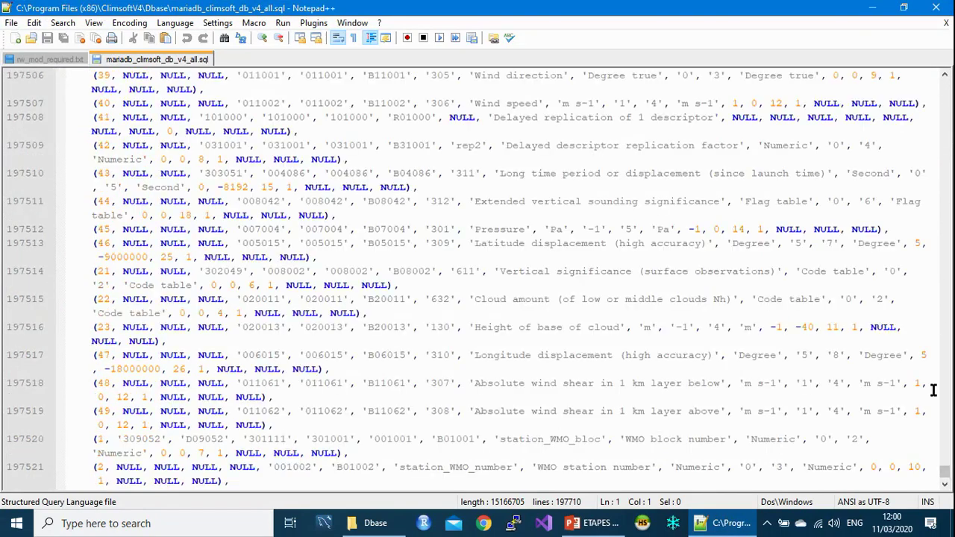
drag(945, 478, 952, 69)
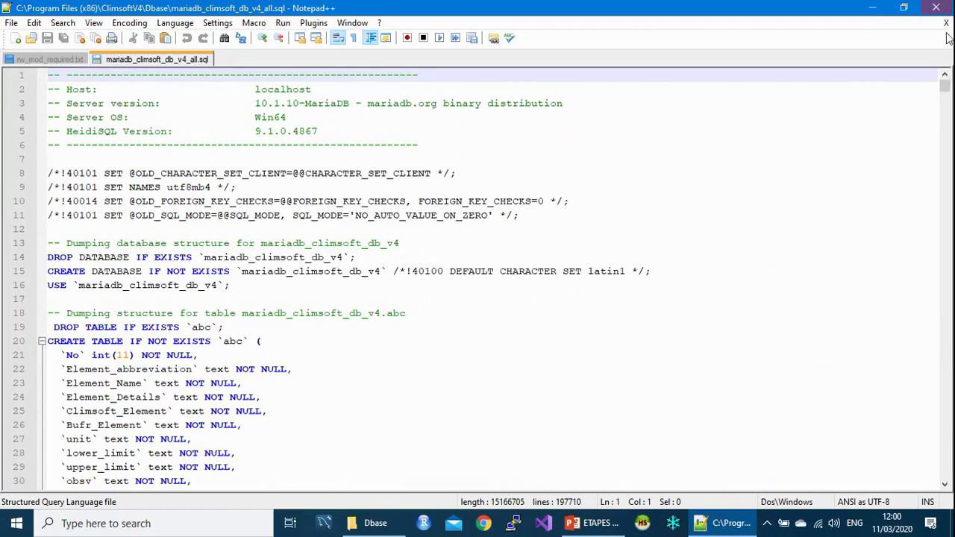
click(941, 9)
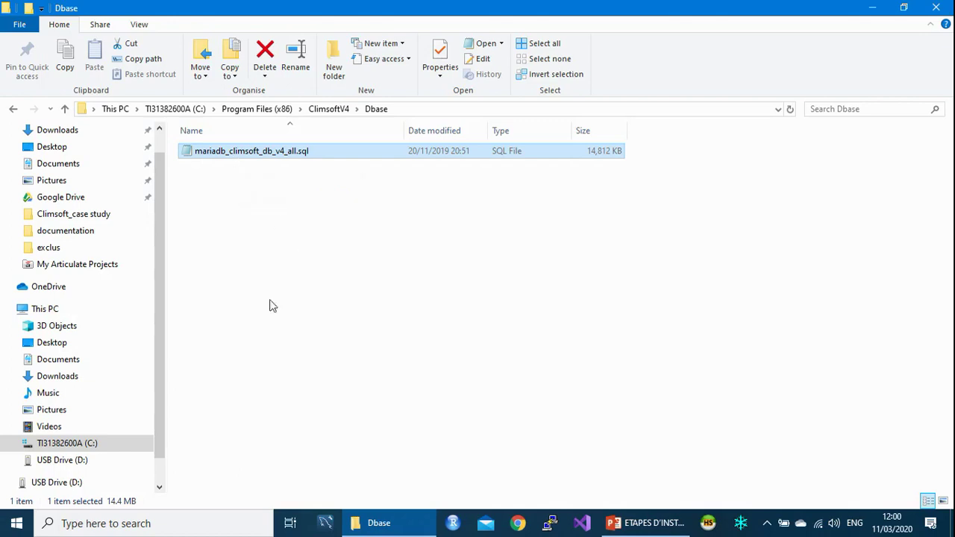
click(194, 526)
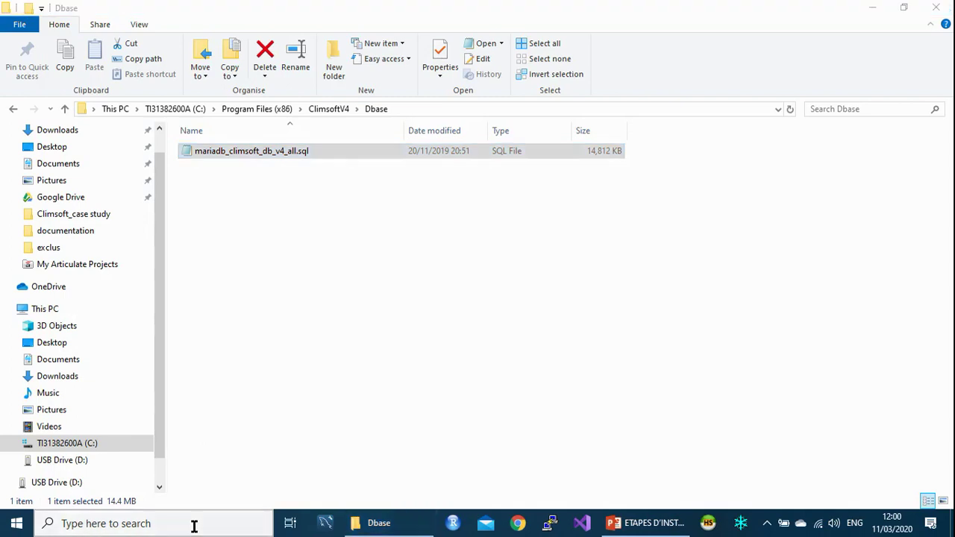
Step: Search 'maria' and launch MySQL Client (MariaDB 10.1 (x64))
text(maria)
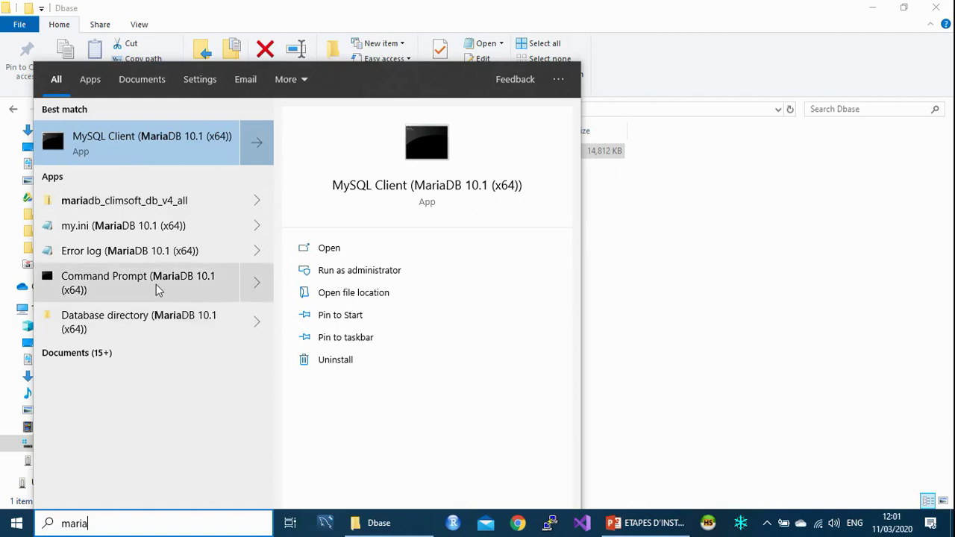
click(437, 187)
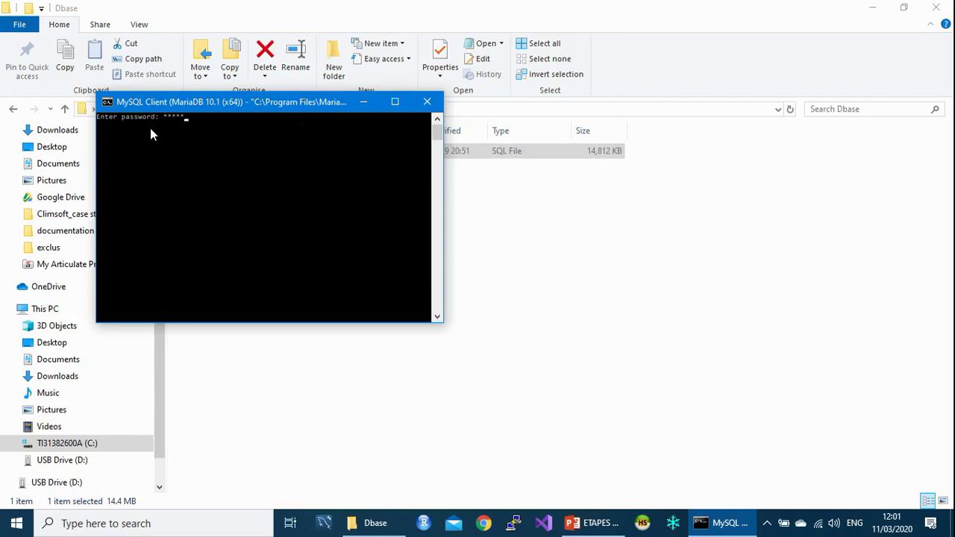
Step: Log in to MariaDB, type 'source' at the prompt, and make Explorer's Dbase path editable
key(Return)
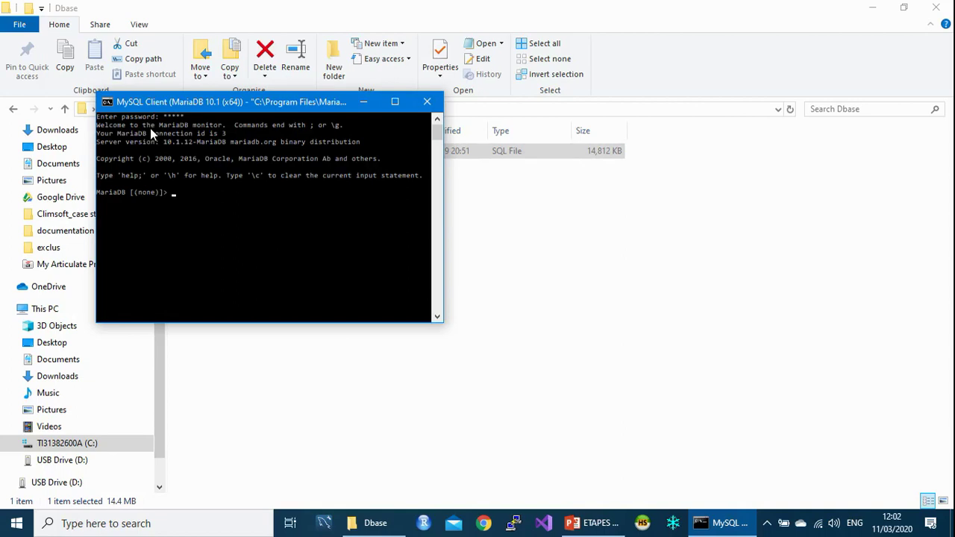
text(source)
drag(296, 101, 398, 253)
click(413, 110)
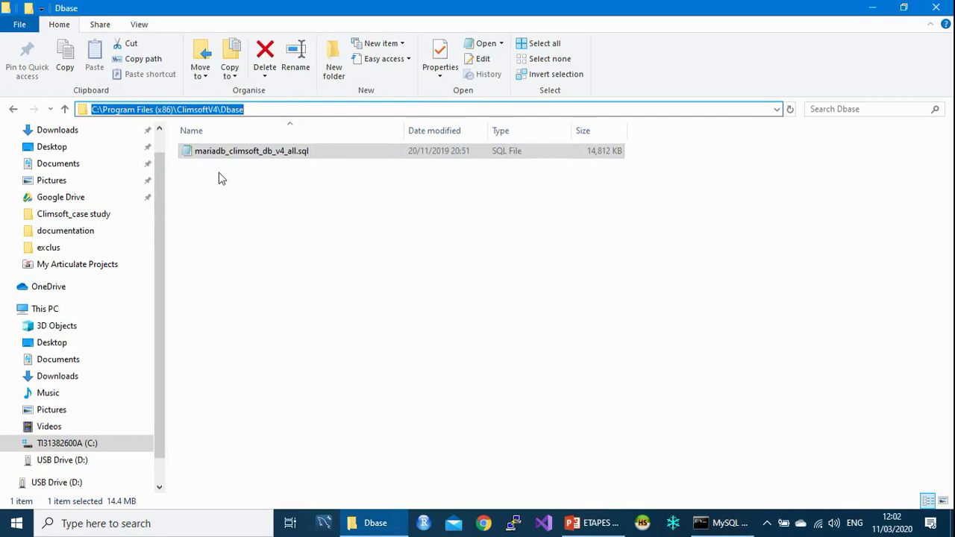
Step: Paste the Dbase folder path after 'source' in the MySQL console and add a backslash
right_click(210, 111)
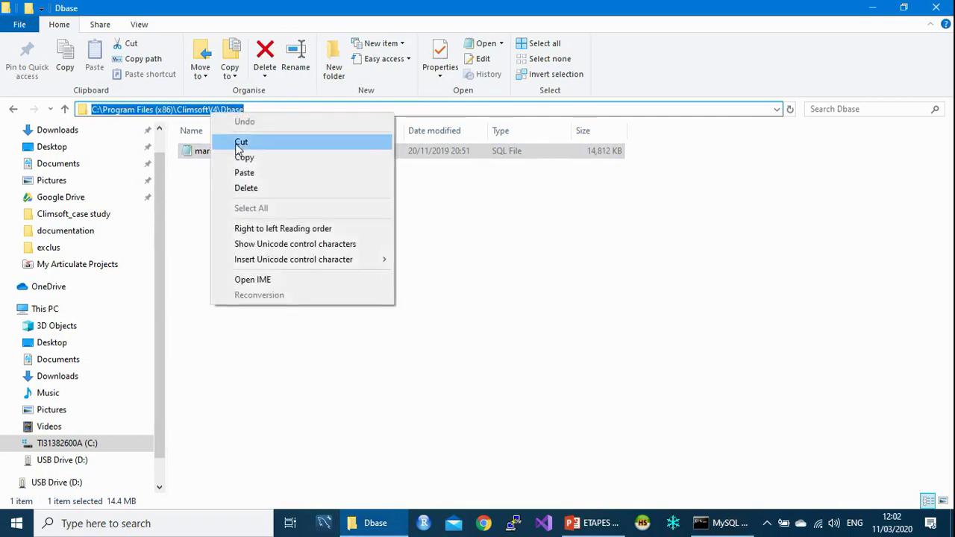
click(245, 157)
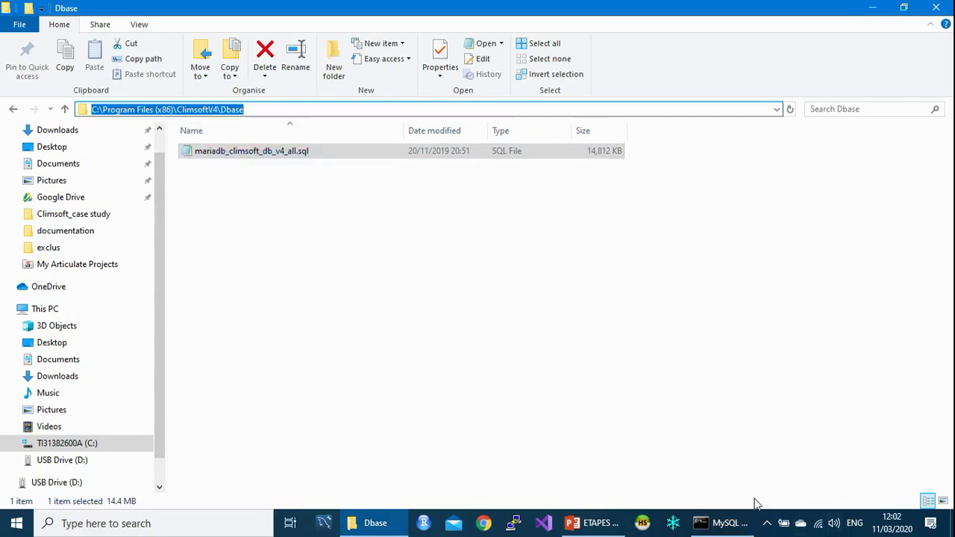
click(746, 520)
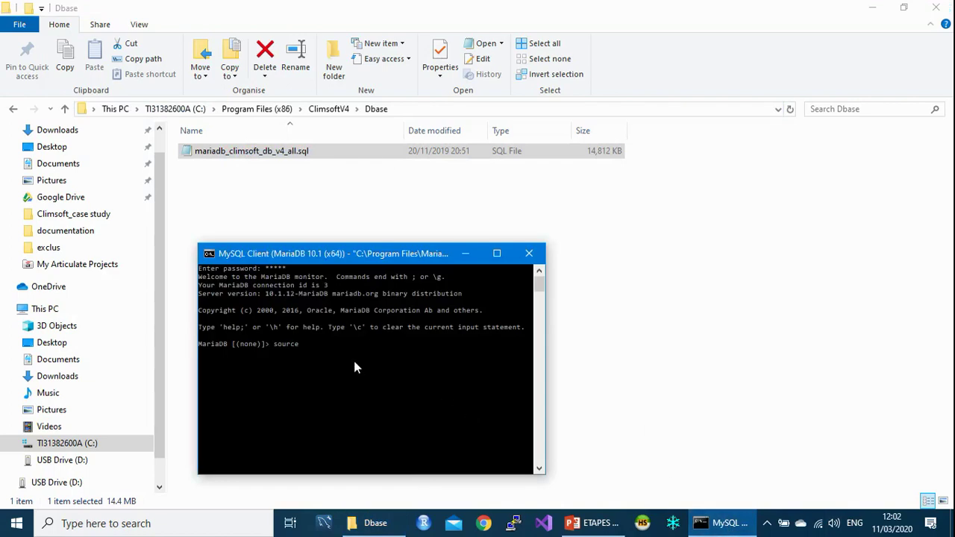
right_click(305, 347)
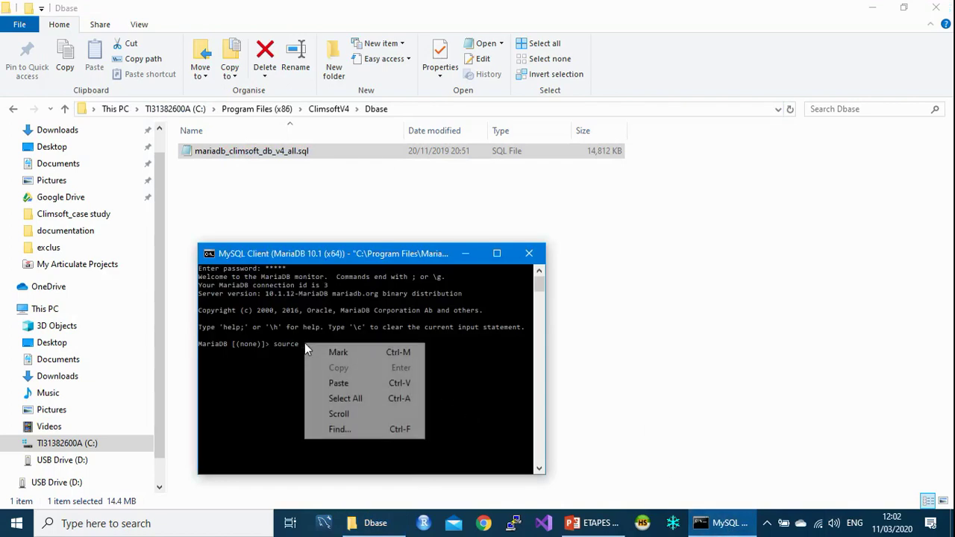
click(338, 384)
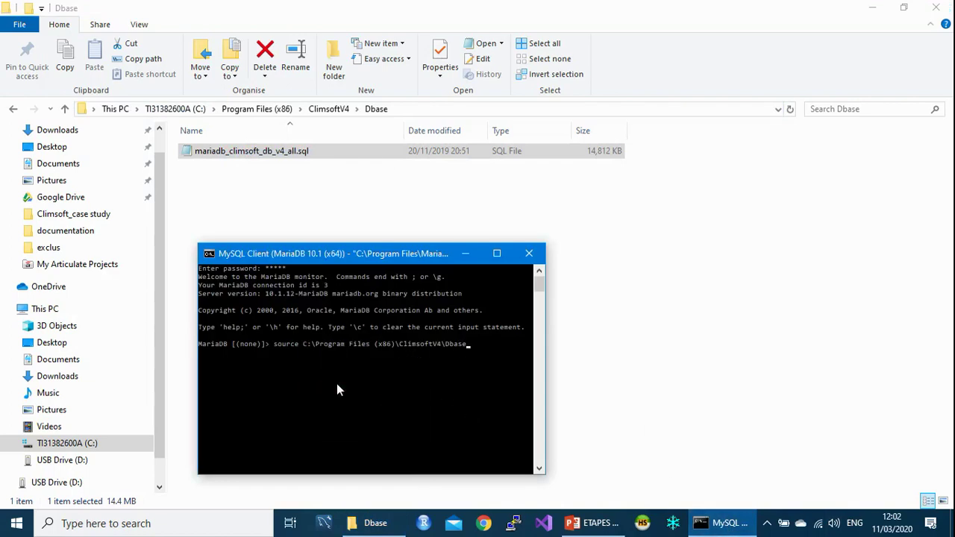
text(\)
Step: Copy the file name mariadb_climsoft_db_v4_all.sql and paste it after the folder path
click(339, 188)
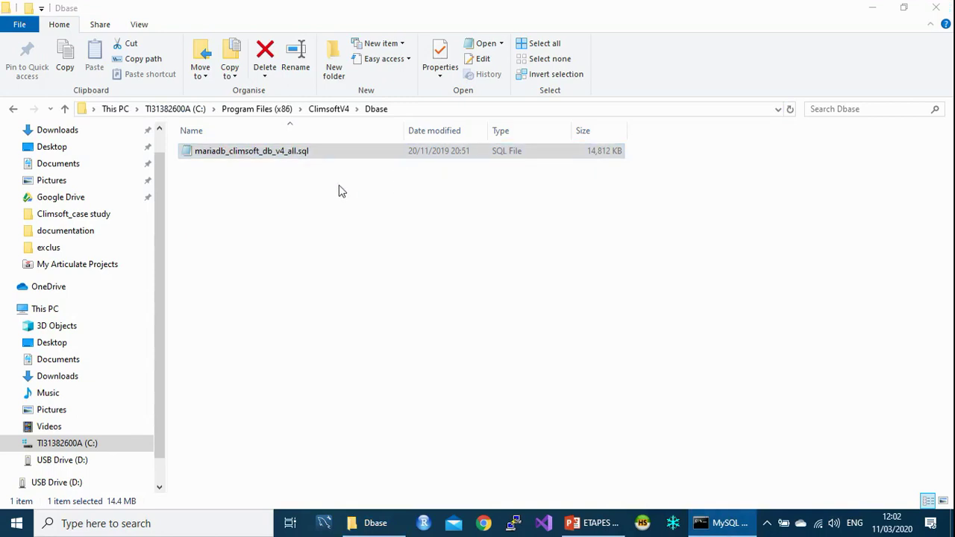
click(276, 152)
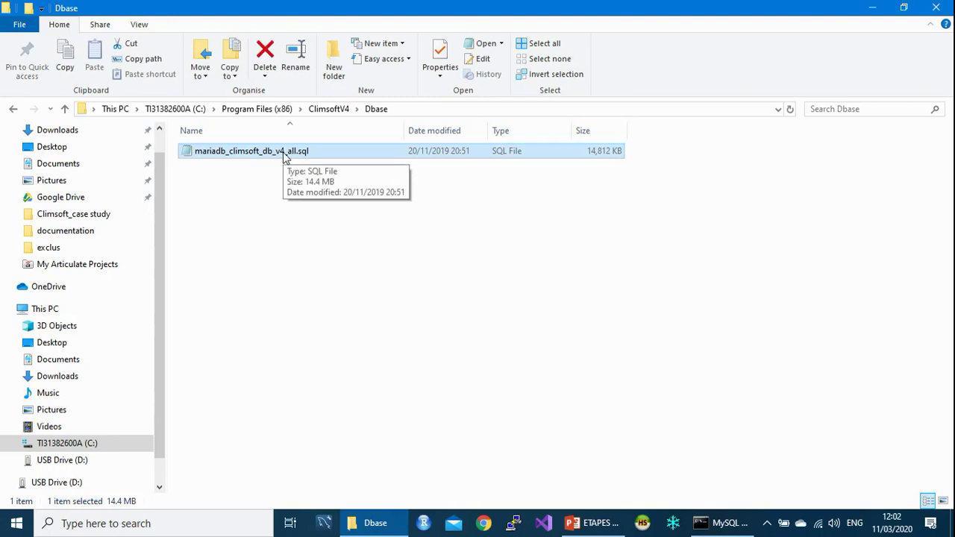
right_click(284, 156)
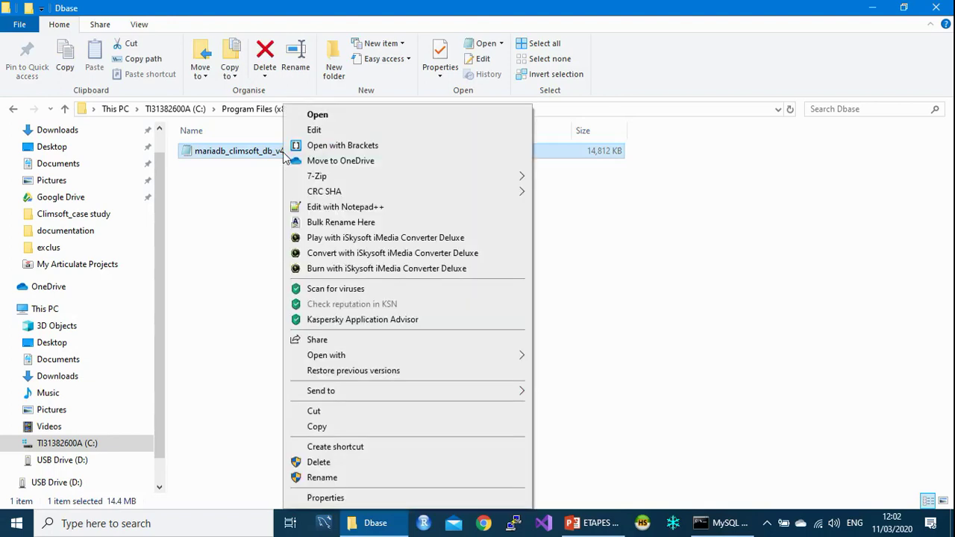
click(323, 478)
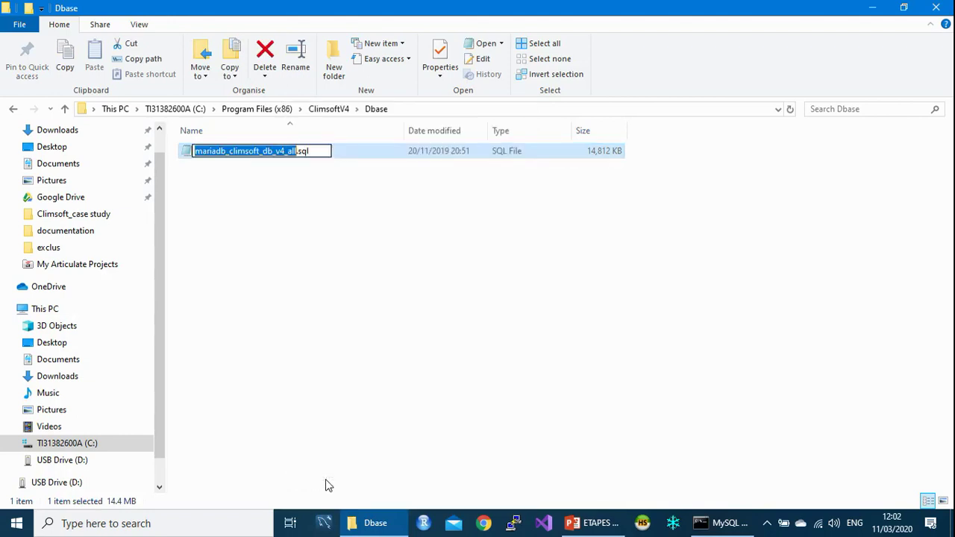
click(313, 150)
drag(313, 150, 190, 143)
right_click(226, 153)
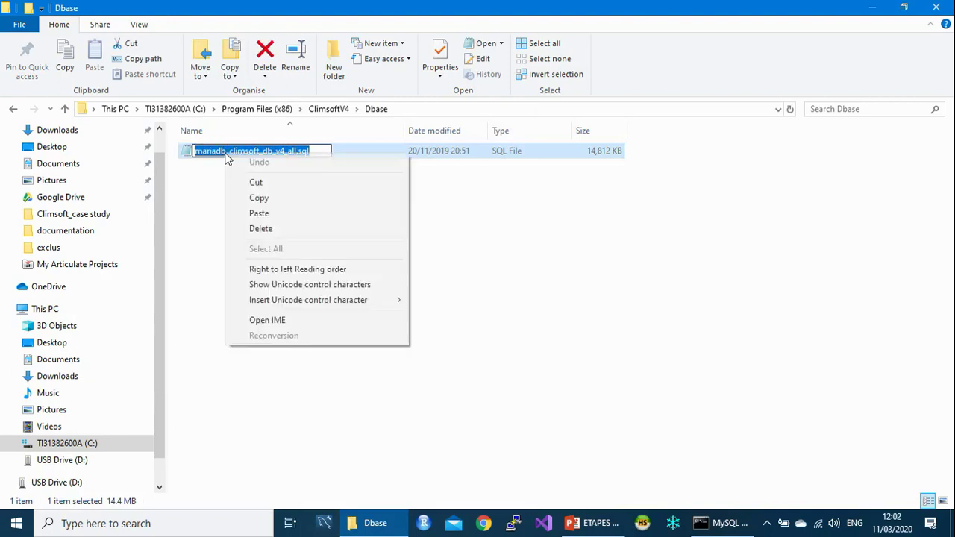
click(259, 198)
click(739, 523)
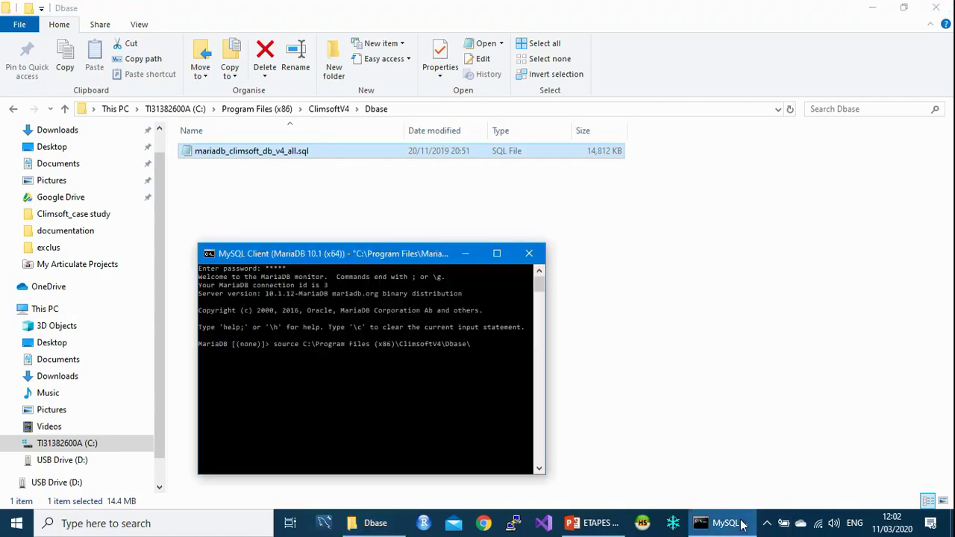
right_click(474, 345)
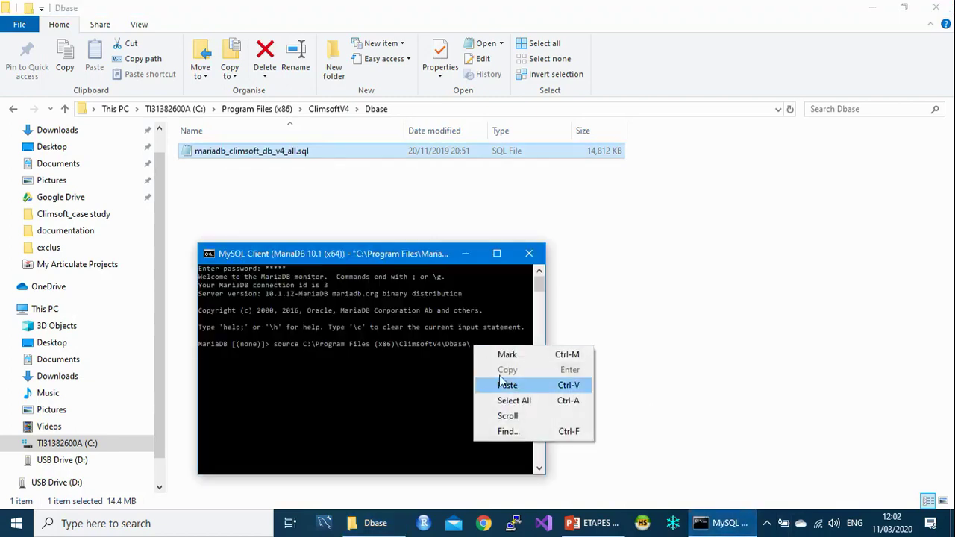
click(506, 384)
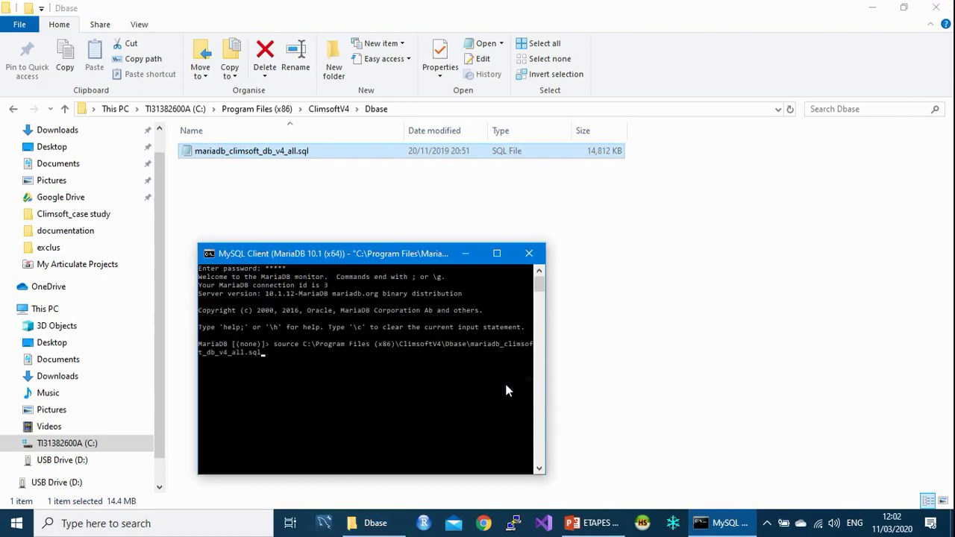
Step: Maximize the console and run the source command to import mariadb_climsoft_db_v4_all.sql
click(498, 253)
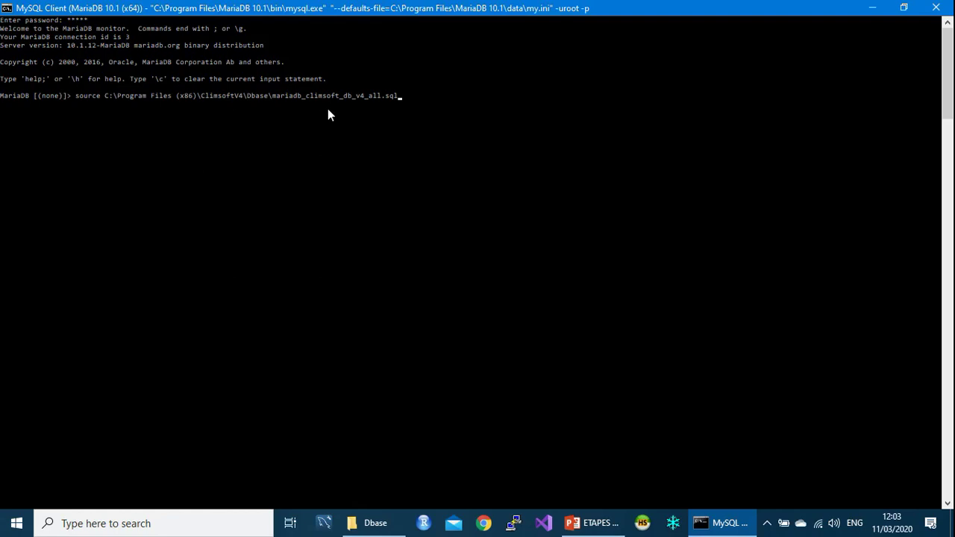
key(Return)
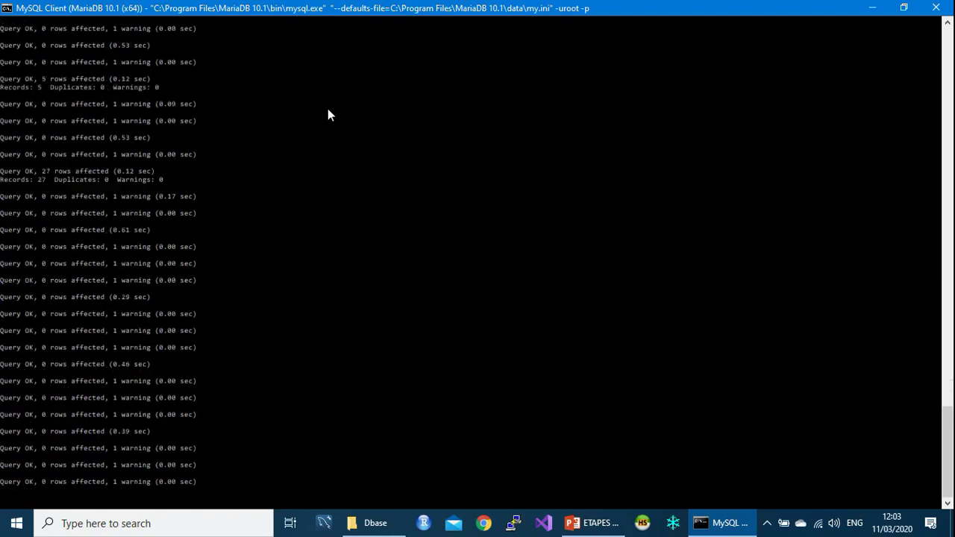
Step: Bring the Climsoft installation slide to the front and highlight steps 1 and 2
click(597, 526)
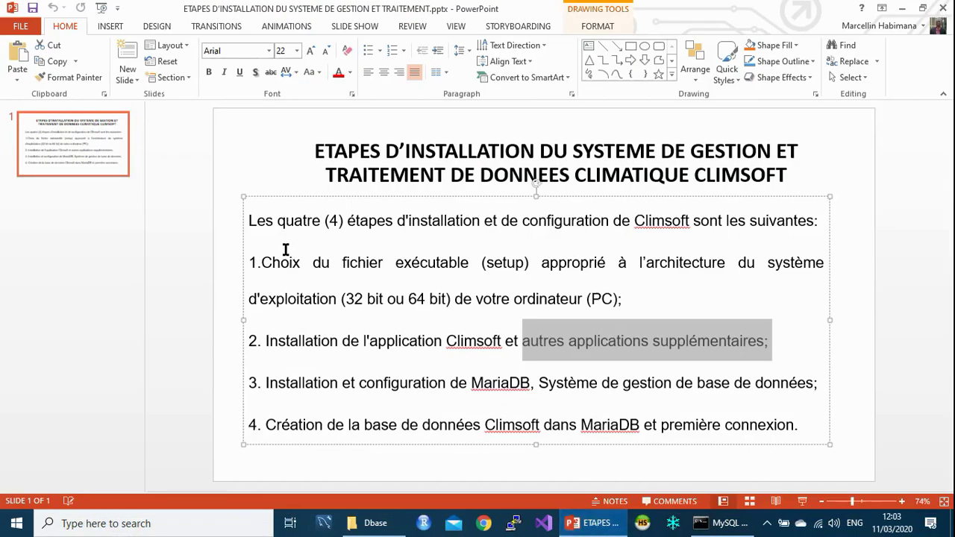
drag(264, 260, 746, 278)
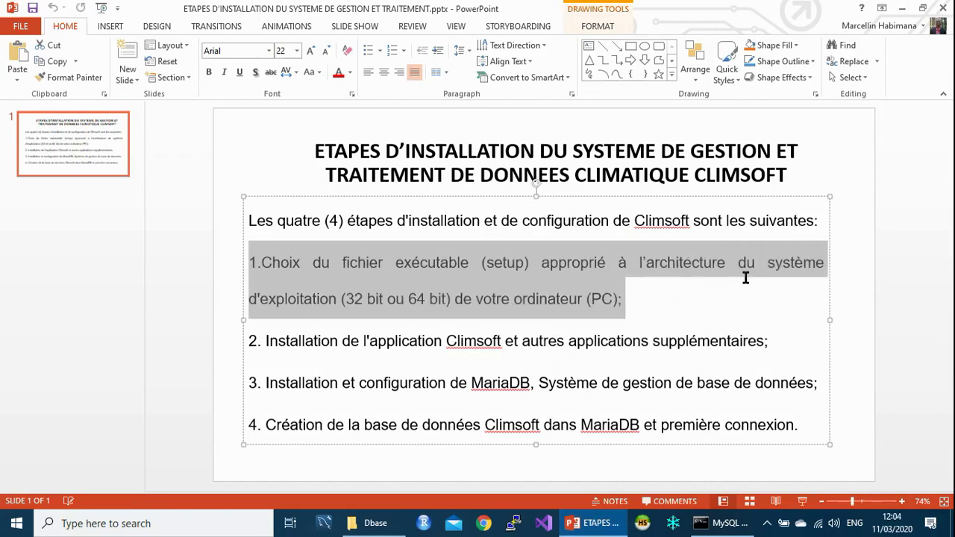
drag(745, 277, 746, 277)
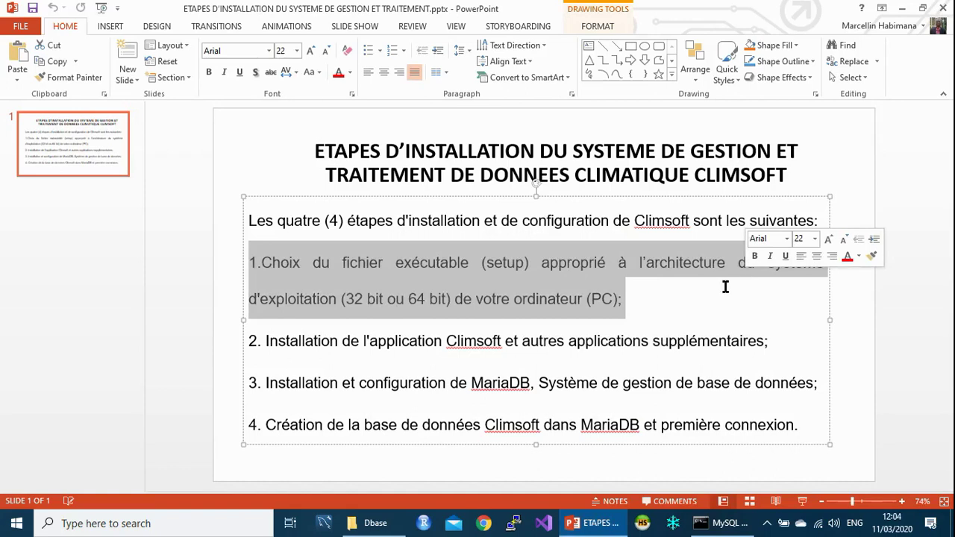
click(265, 341)
drag(267, 341, 776, 344)
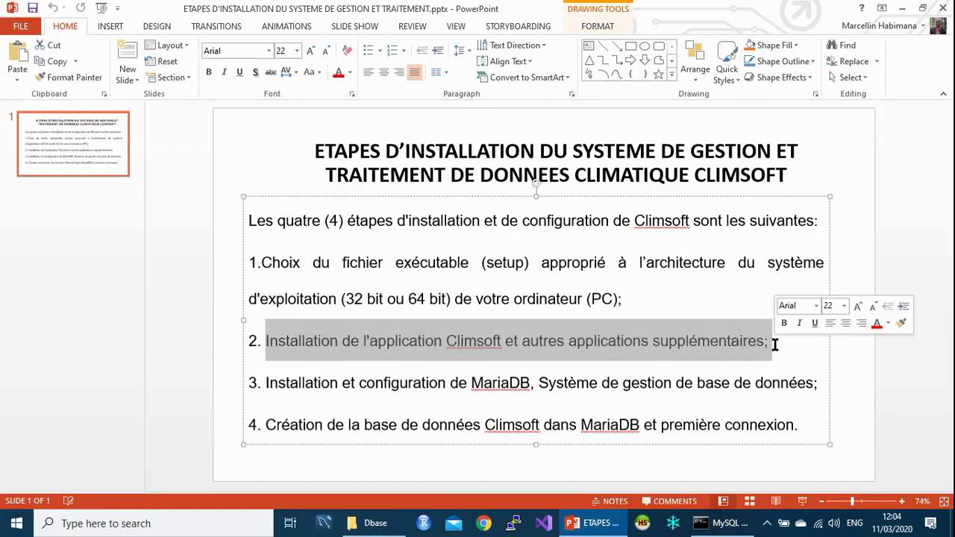
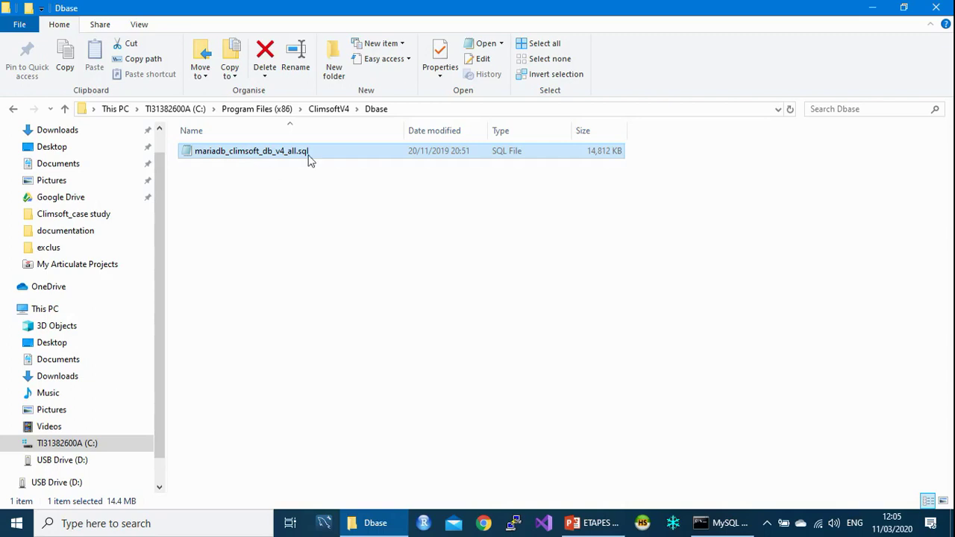
Step: Show the Dbase folder path and select the full mariadb_climsoft_db_v4_all.sql name for renaming, then return to the MySQL console
click(420, 109)
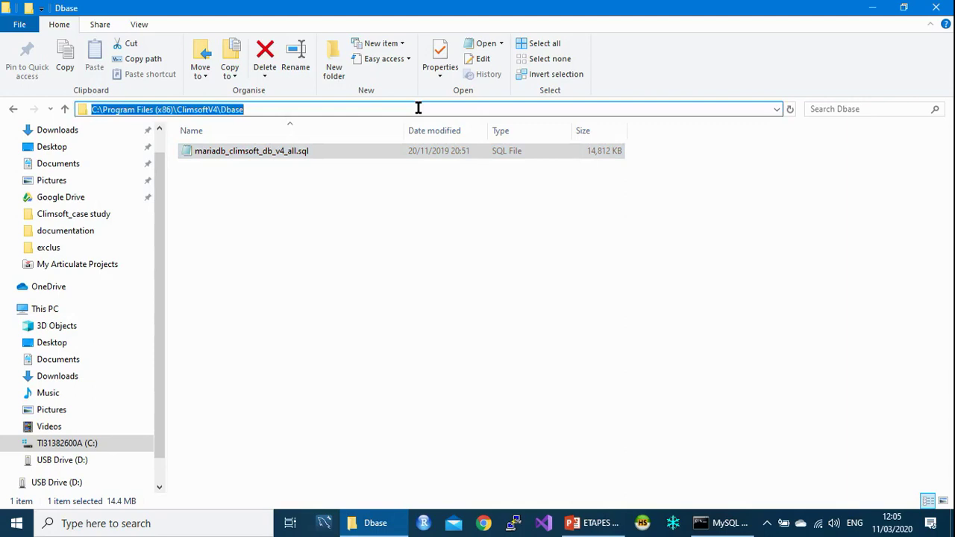
mouse_move(606, 531)
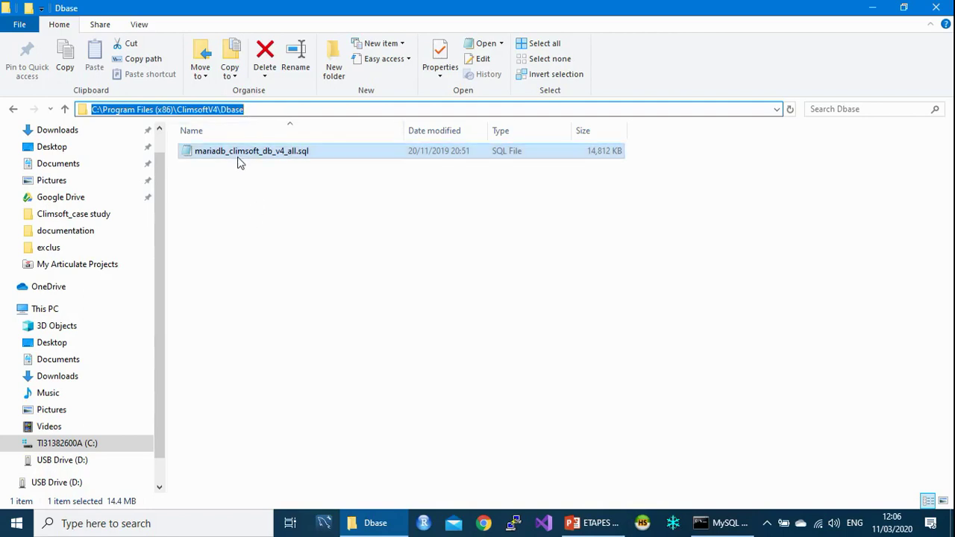
click(241, 153)
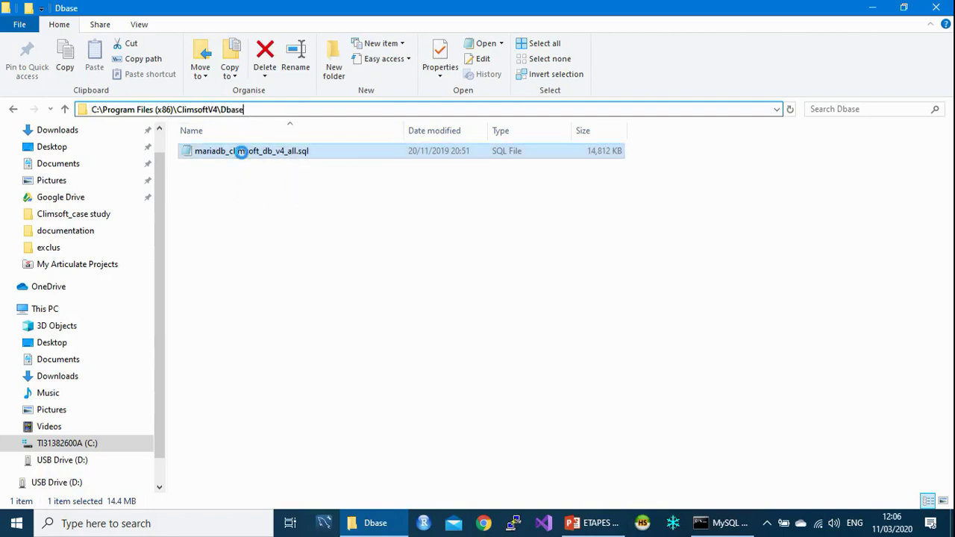
right_click(241, 152)
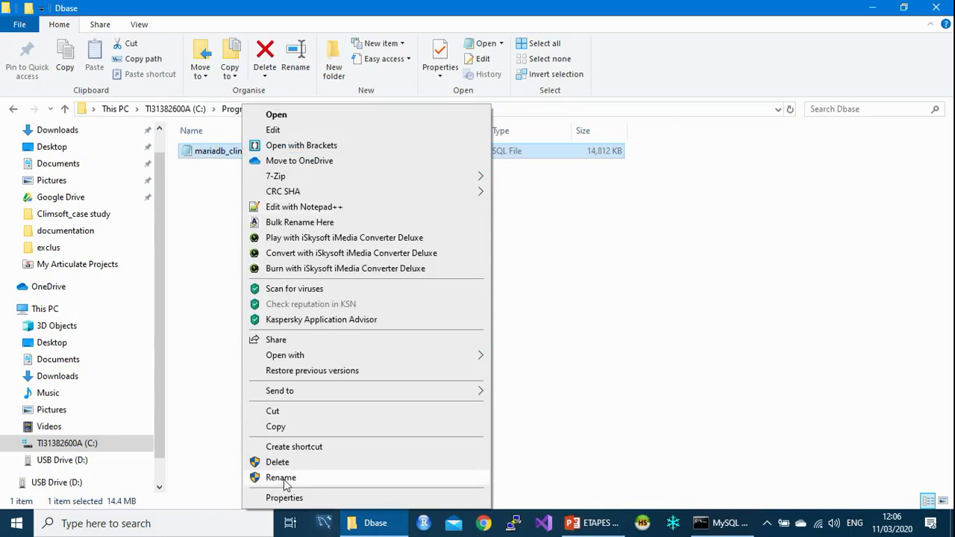
click(280, 477)
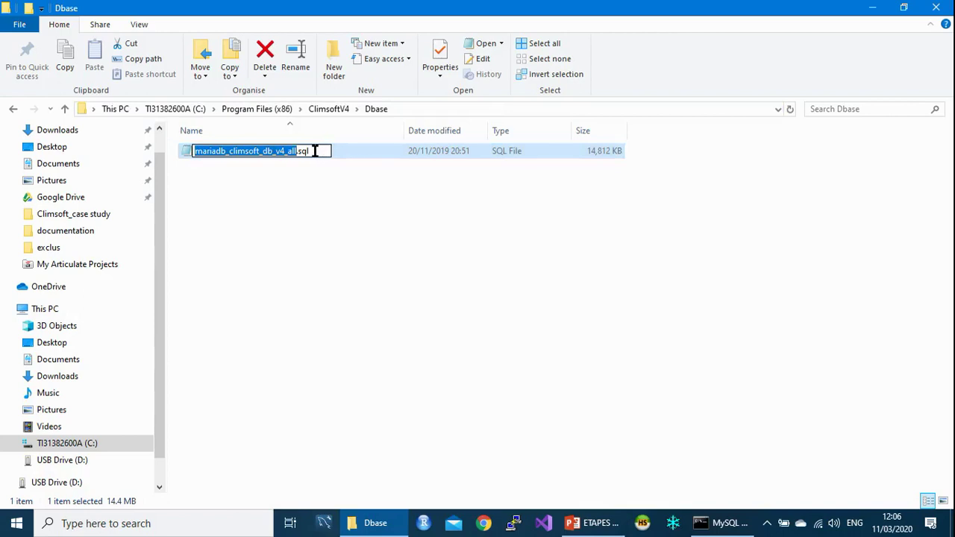
drag(316, 151, 193, 139)
click(724, 524)
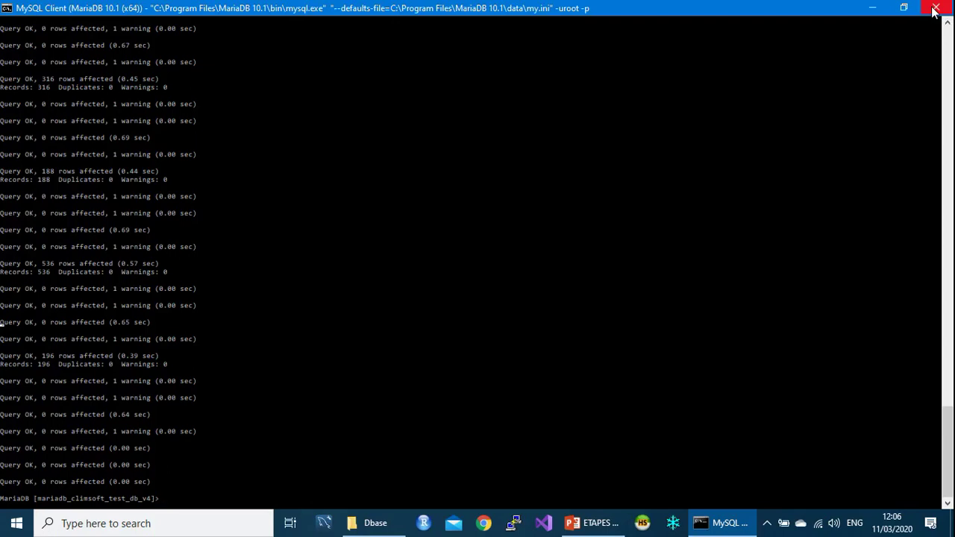
Step: Close the MariaDB console once the script import into mariadb_climsoft_test_db_v4 finishes
click(934, 9)
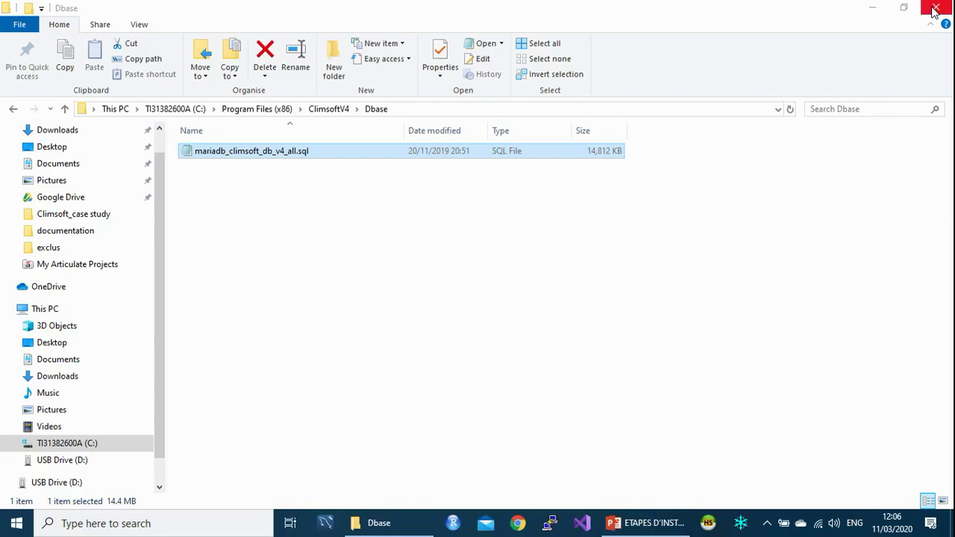
Step: Close the Dbase folder window and minimise the PowerPoint presentation to reveal the desktop
click(935, 9)
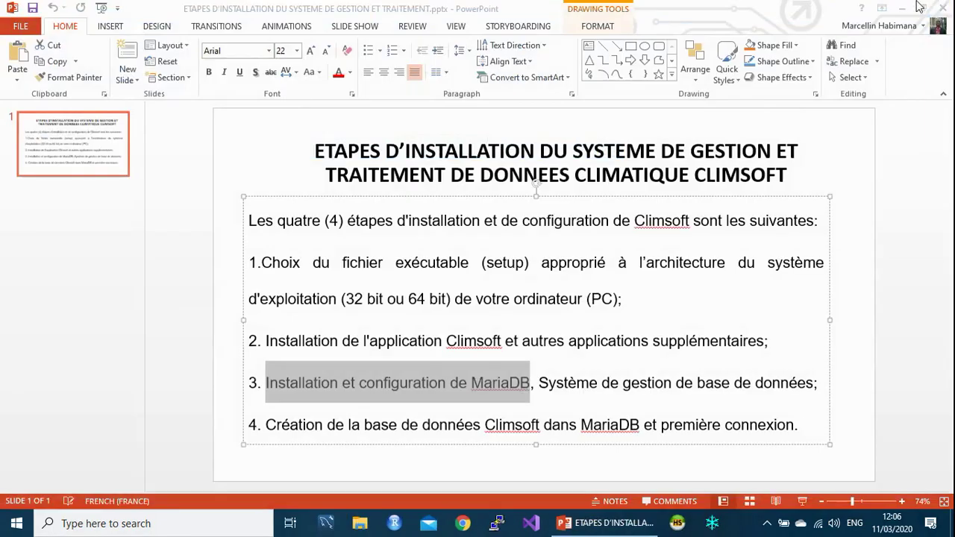
click(903, 10)
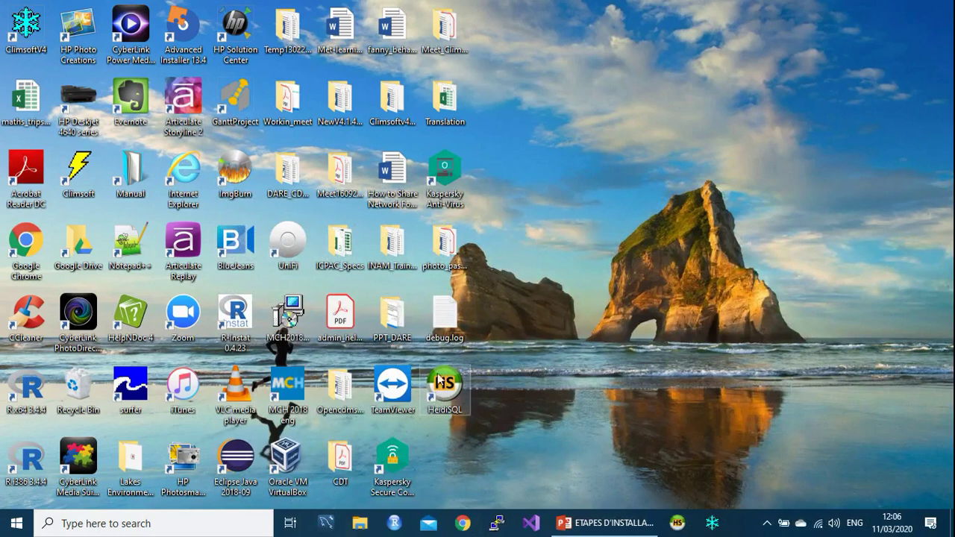
Step: Connect HeidiSQL through the MARIADB session and confirm both Climsoft databases hold tables (test: 93 tables, 5 procedures)
click(678, 530)
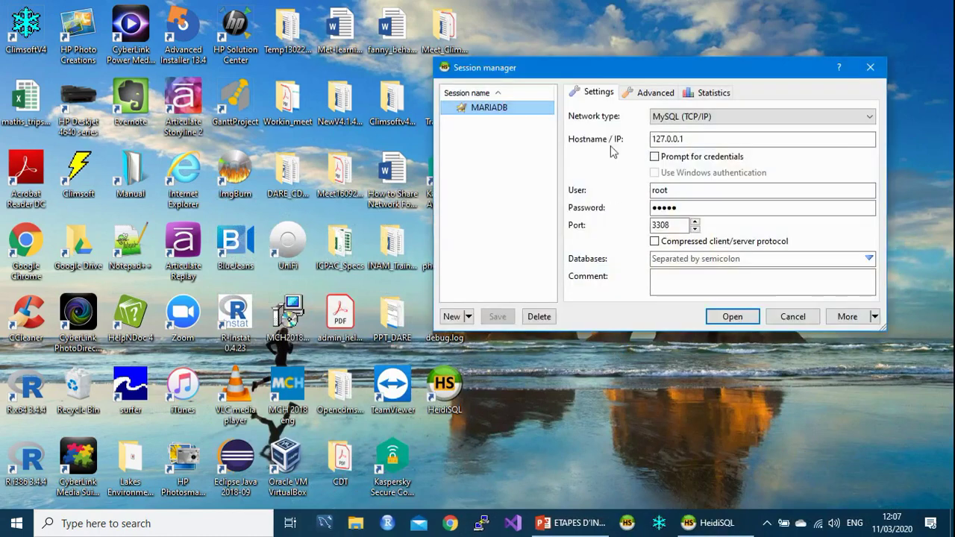
drag(627, 78, 530, 59)
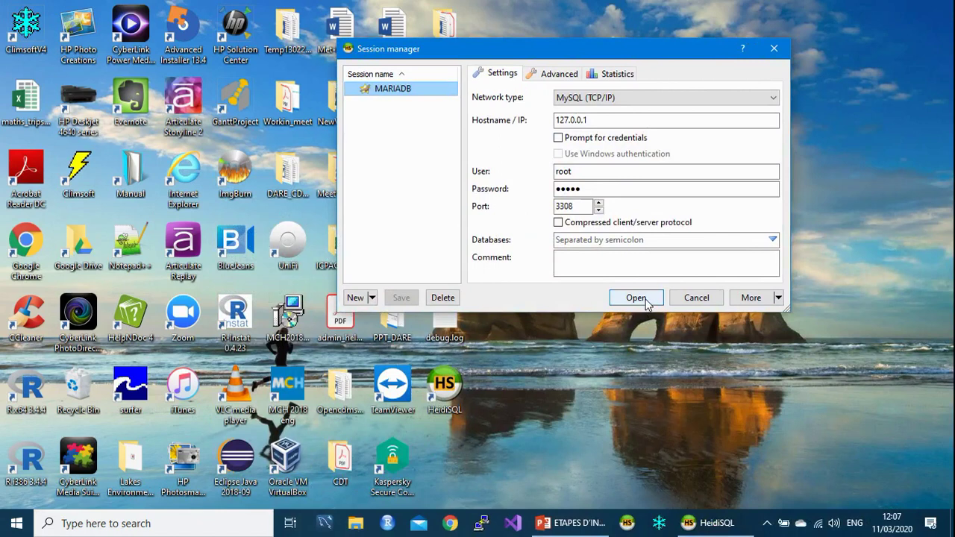
click(646, 298)
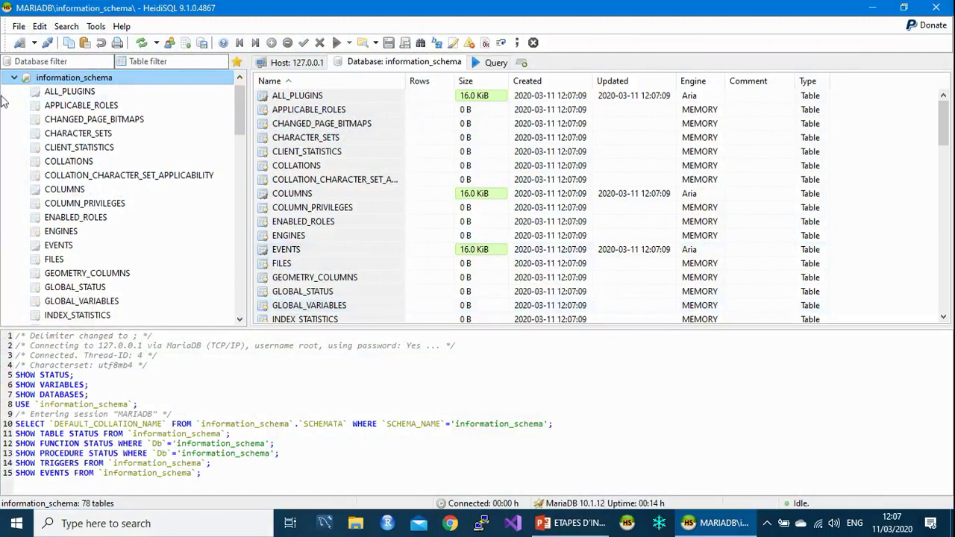
click(13, 78)
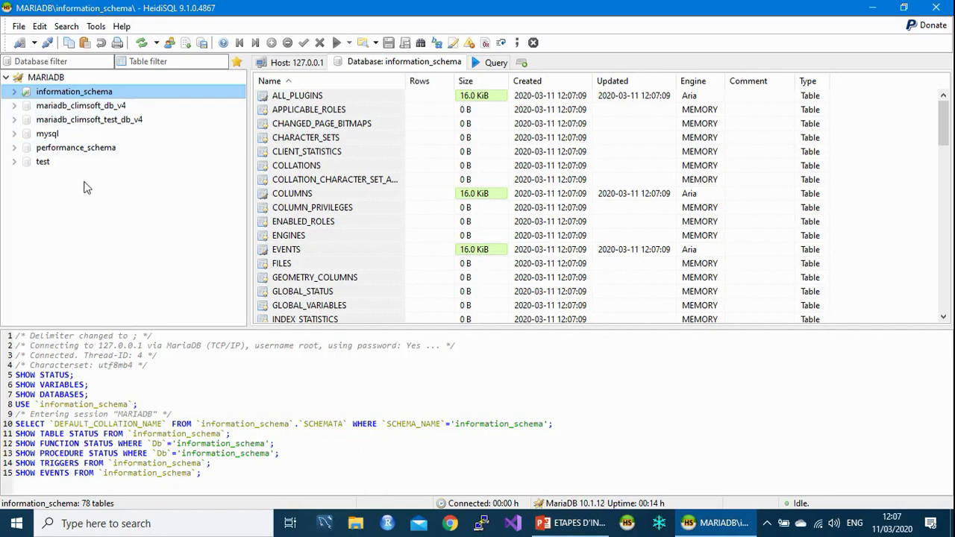
click(74, 106)
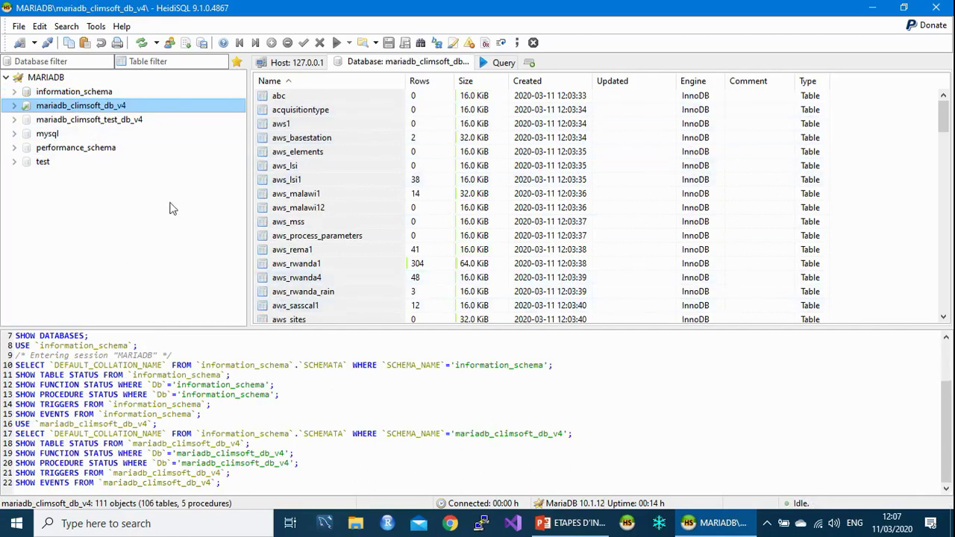
click(101, 121)
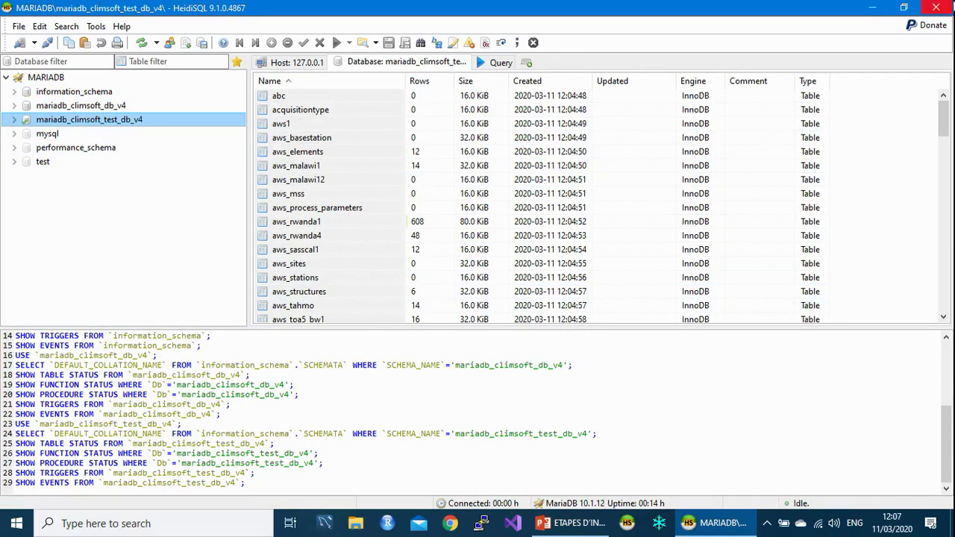
click(593, 529)
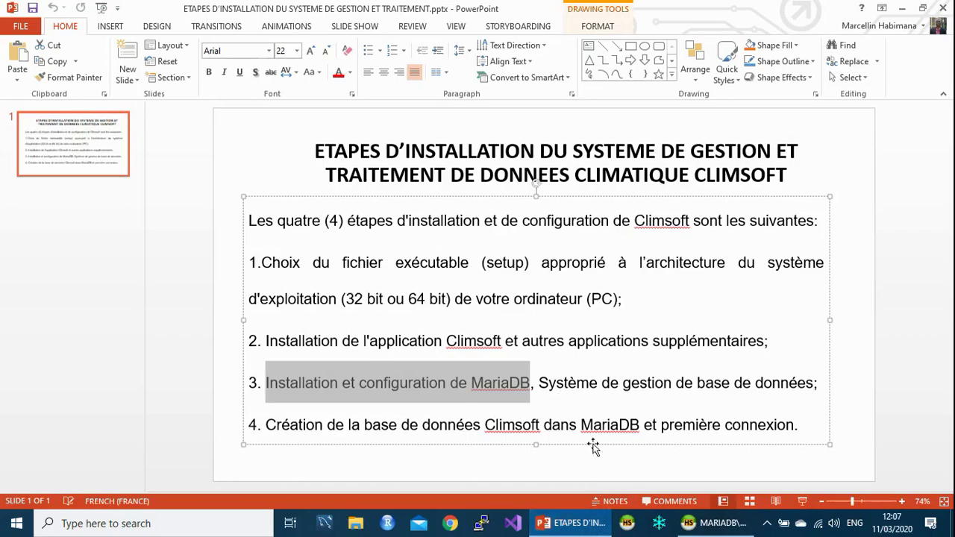
Step: Highlight 'première connexion' in step 4 of the slide, then minimise PowerPoint
click(663, 424)
drag(663, 425, 773, 439)
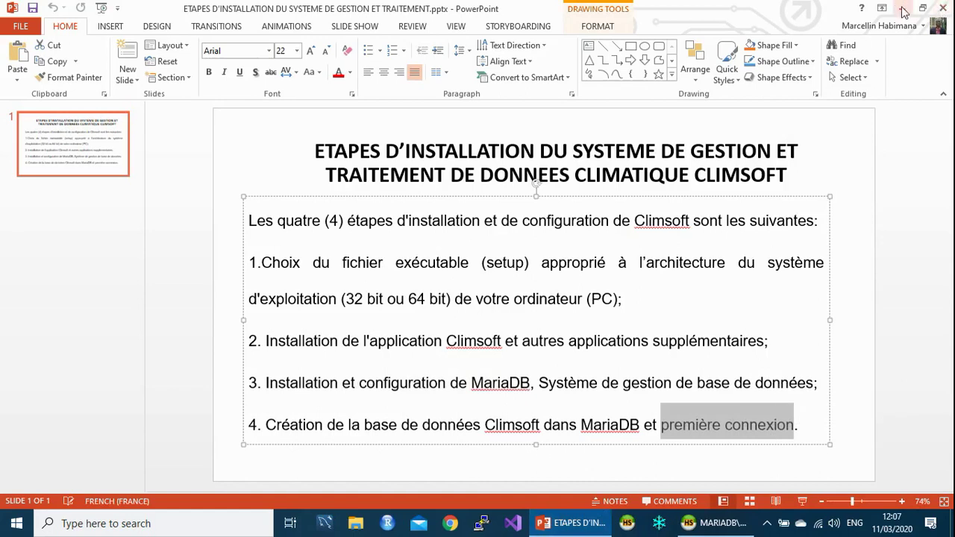
click(903, 8)
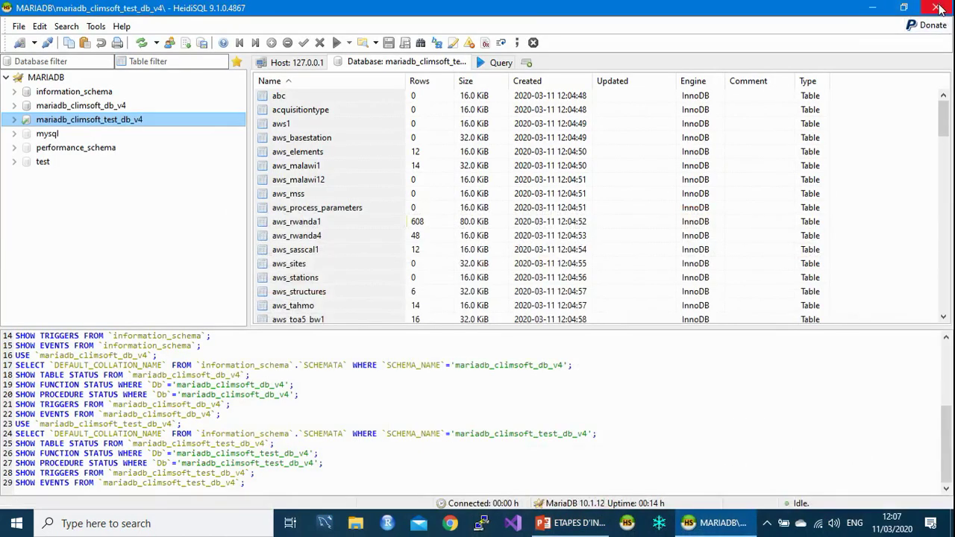
Step: Close HeidiSQL, start Climsoft, and open the database connections list from its login dialog
click(940, 9)
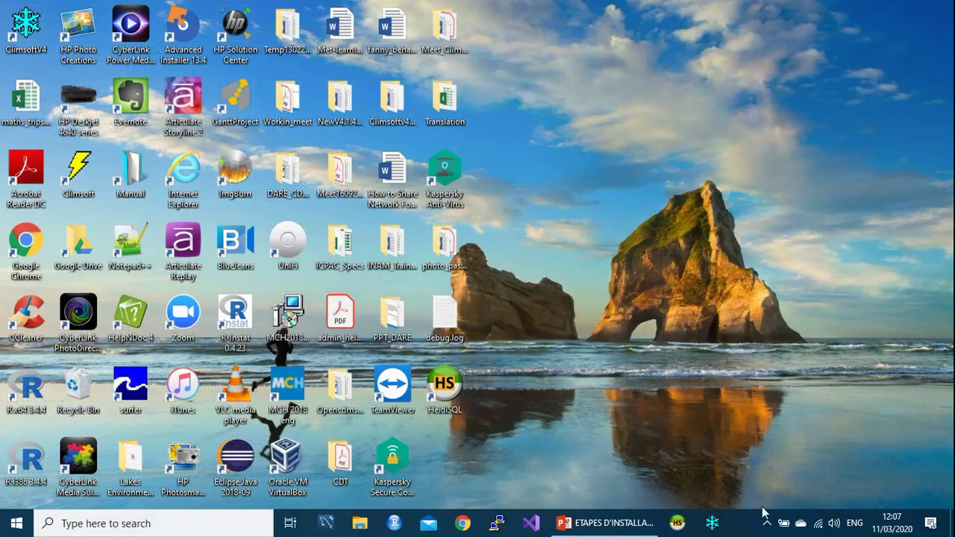
click(713, 524)
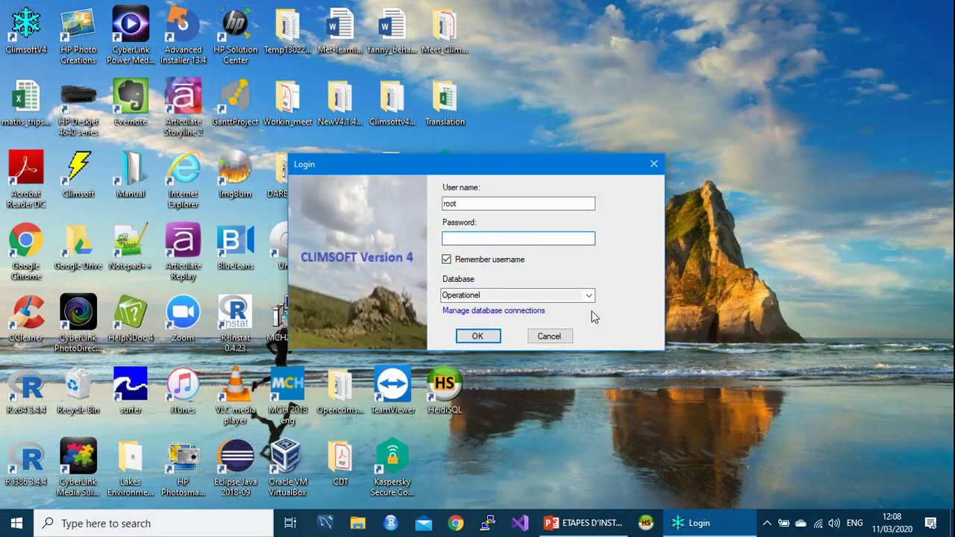
drag(497, 164, 480, 144)
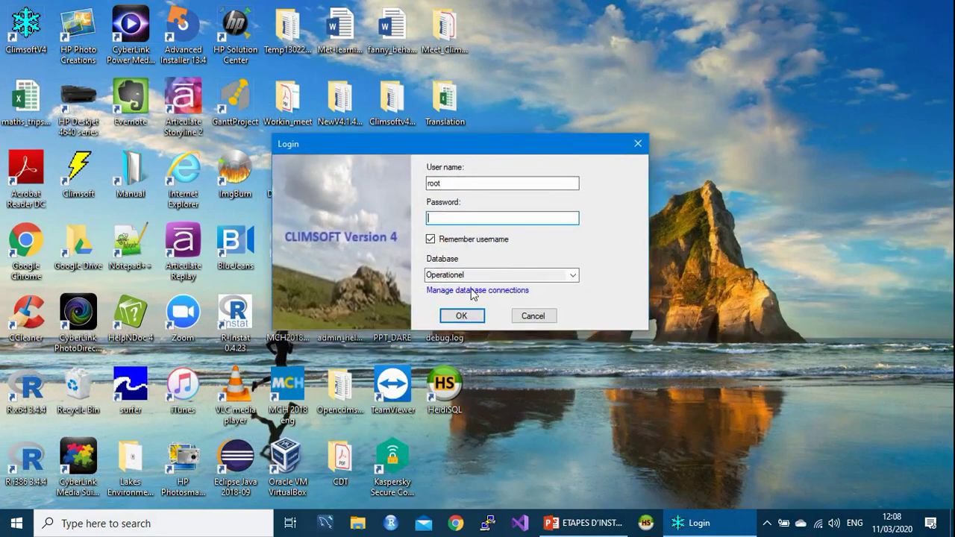
drag(461, 147, 473, 146)
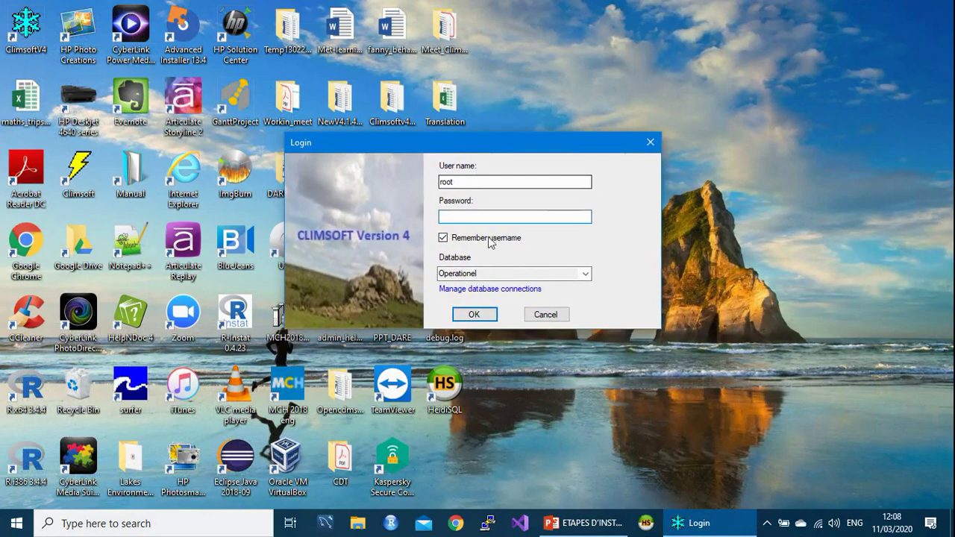
click(495, 290)
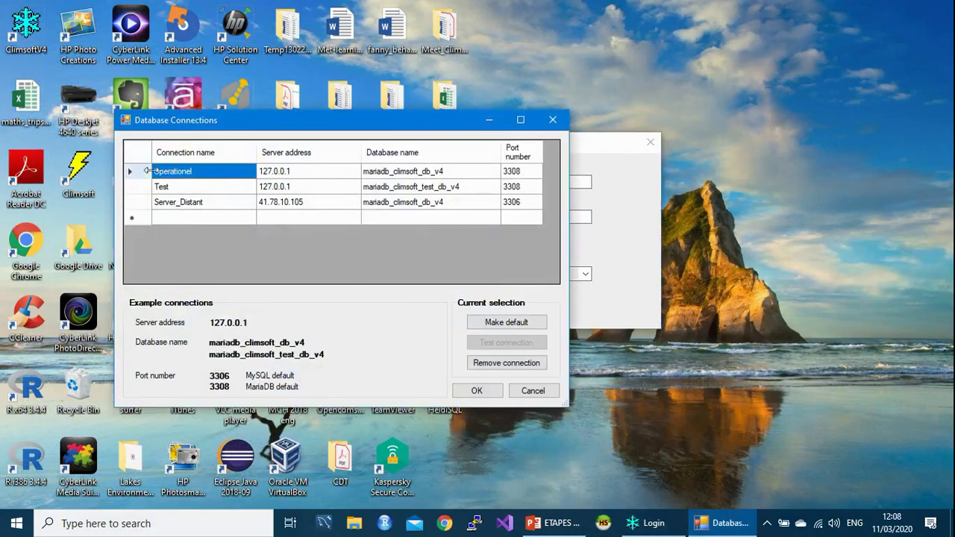
Step: Remove the Operationel, Test and Server_Distant connections, save, and close the login window
click(133, 170)
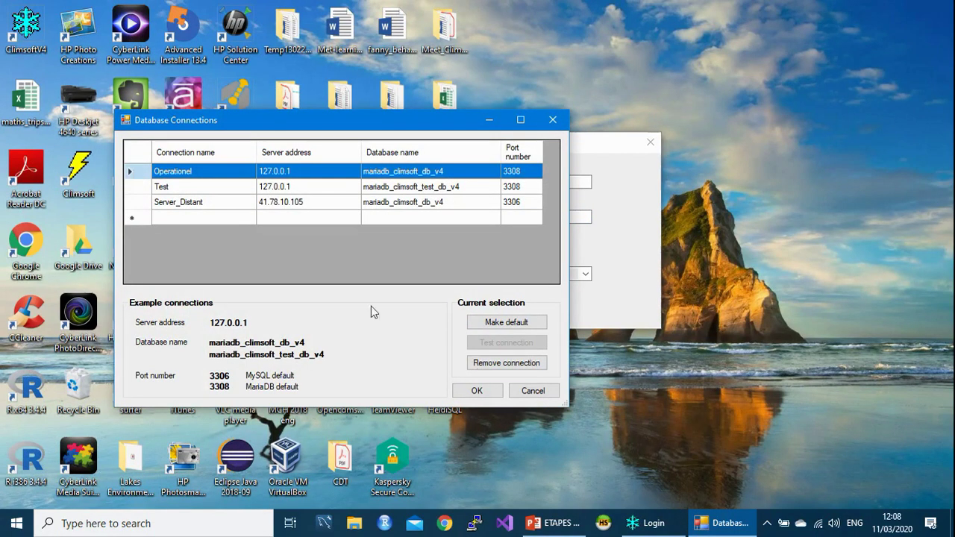
click(507, 363)
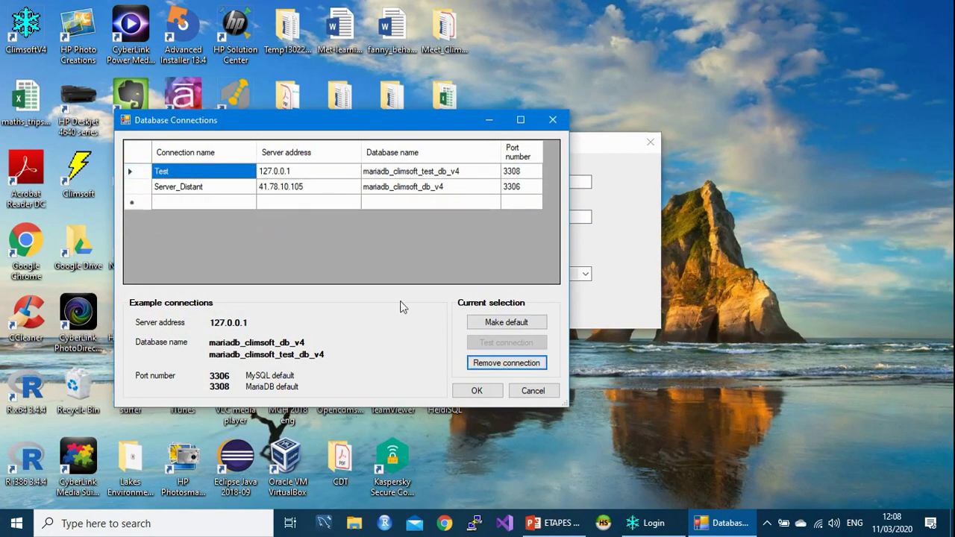
click(134, 171)
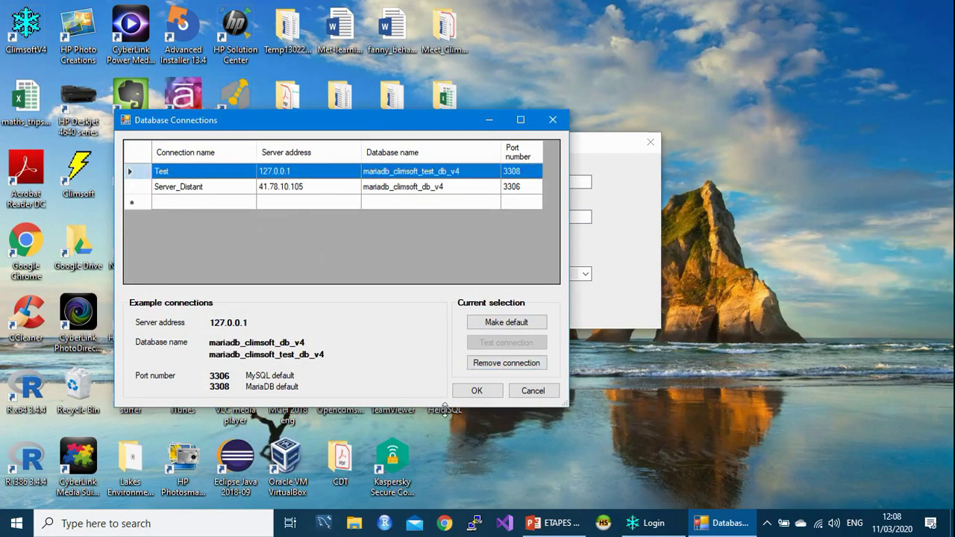
click(485, 363)
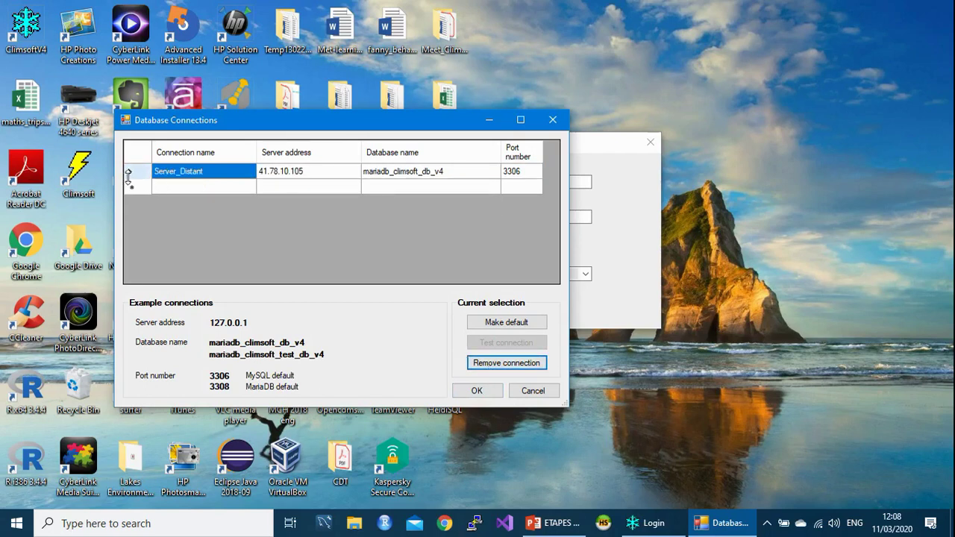
click(128, 173)
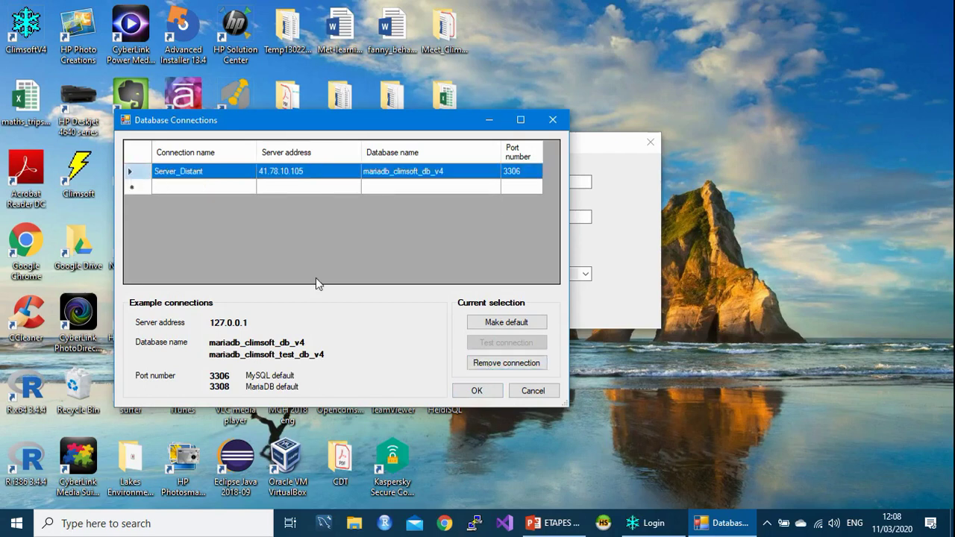
click(507, 363)
click(486, 391)
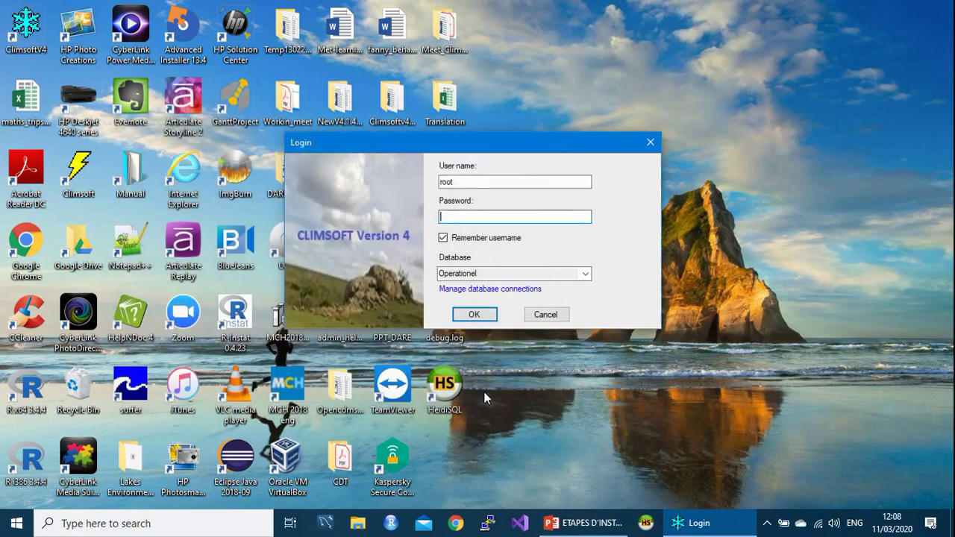
click(546, 314)
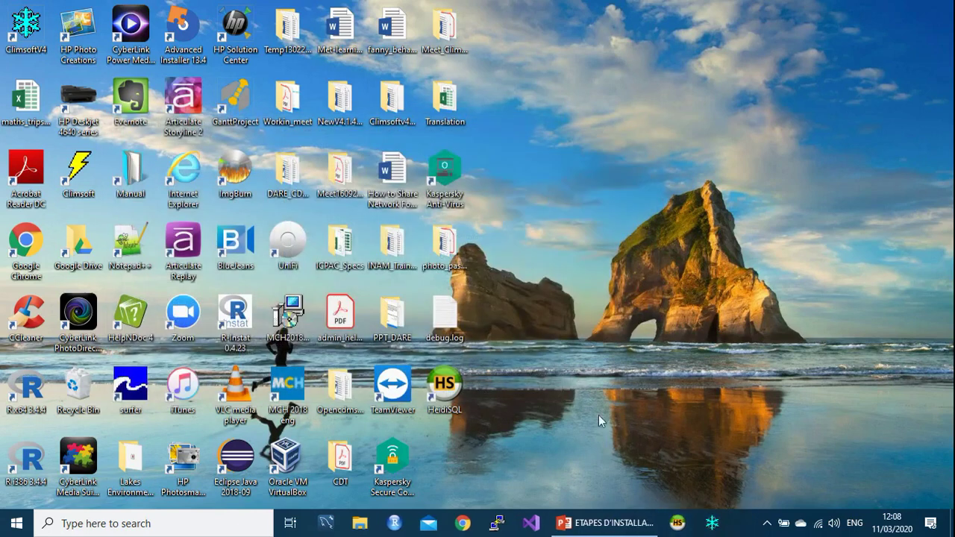
Step: Reopen the Climsoft login, enter the password, and confirm the Database list is empty
click(712, 525)
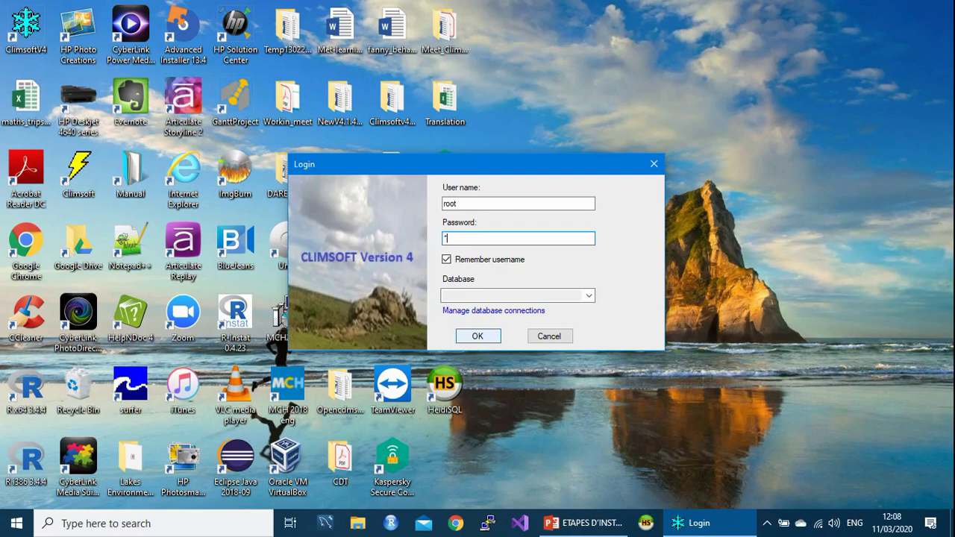
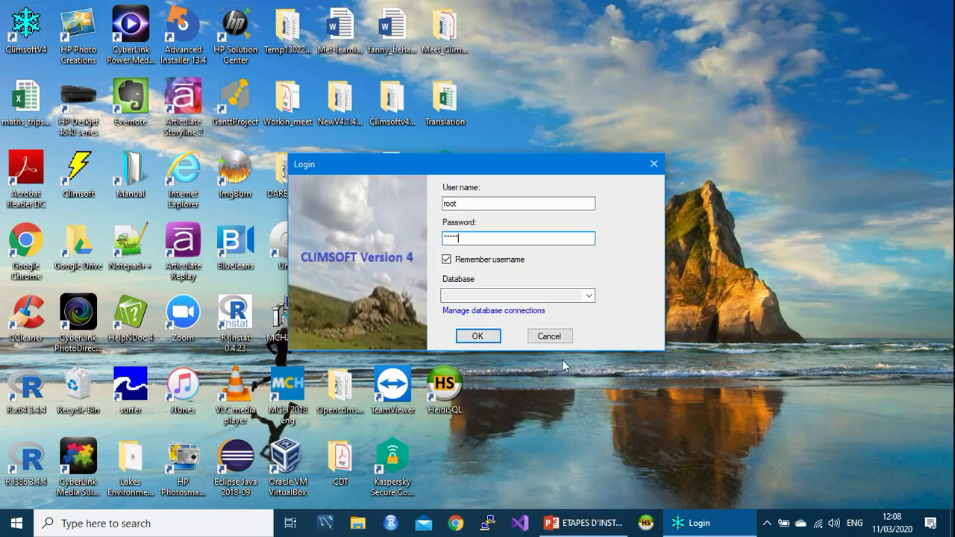
click(591, 297)
click(589, 297)
click(589, 296)
click(589, 296)
click(588, 297)
click(589, 296)
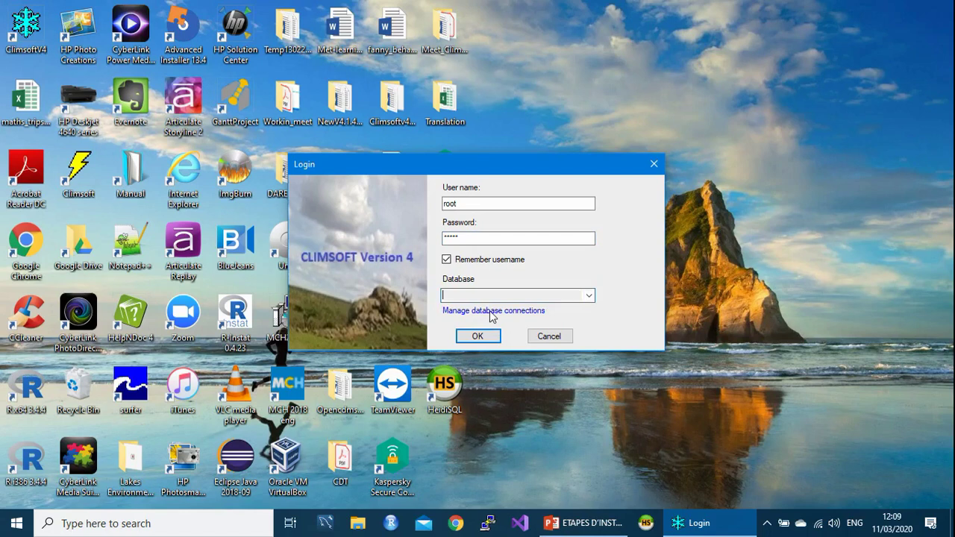
Step: Open the empty Database Connections manager and move it aside to uncover the login dialog
click(492, 313)
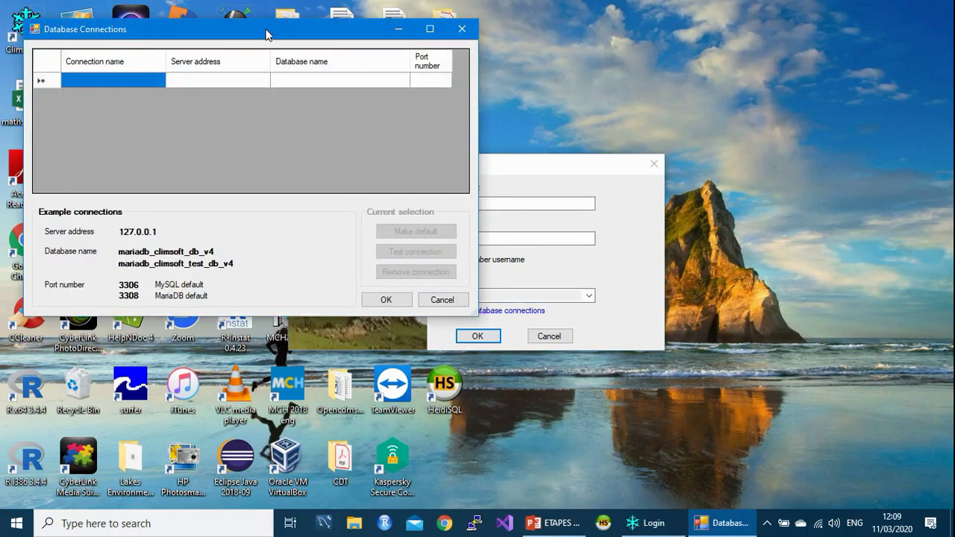
drag(266, 34, 279, 41)
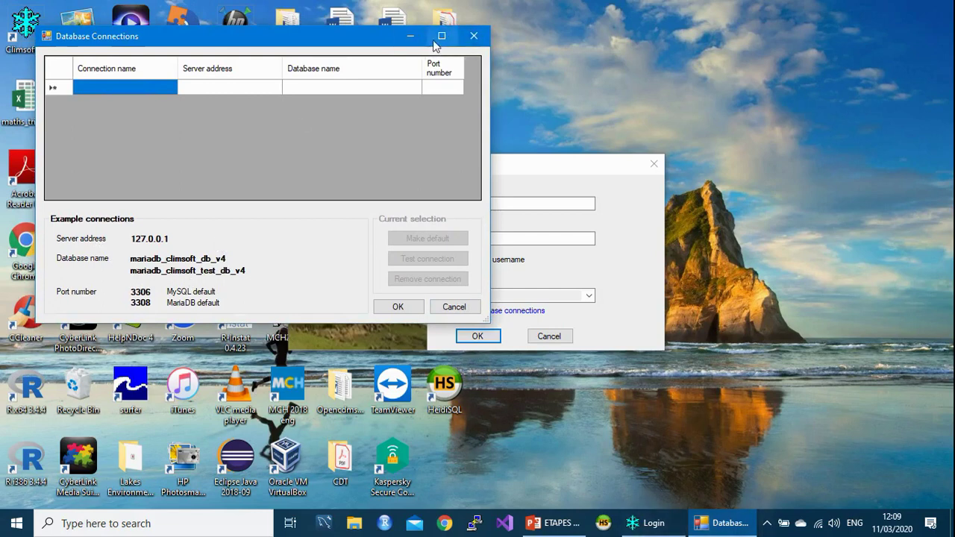
drag(388, 41, 842, 98)
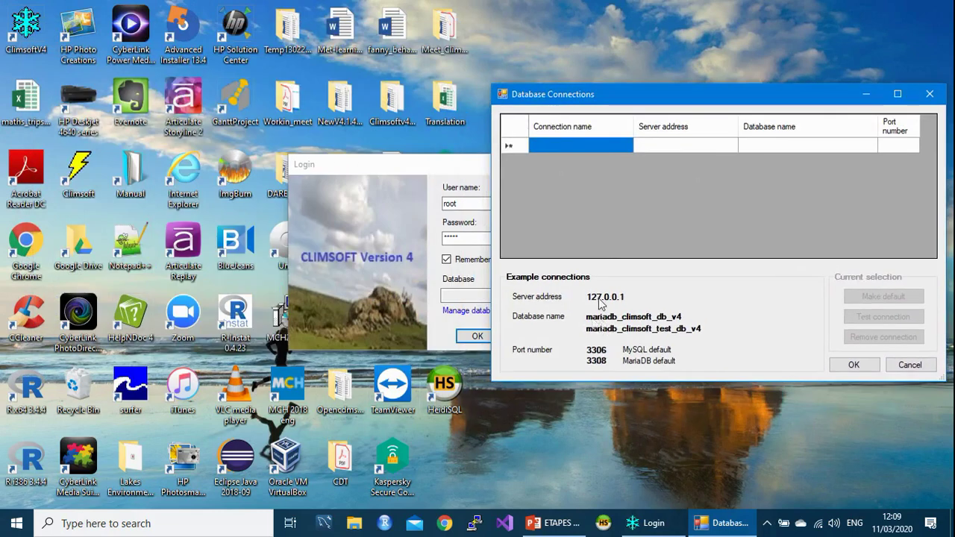
Step: Relaunch HeidiSQL, connect via the MARIADB session on port 3308, and collapse mariadb_climsoft_test_db_v4's tree
double_click(446, 387)
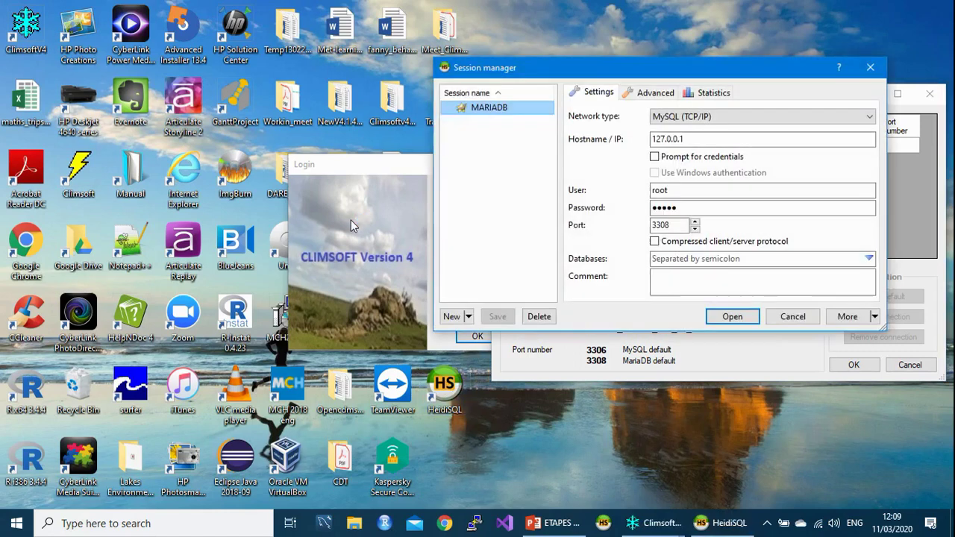
click(738, 319)
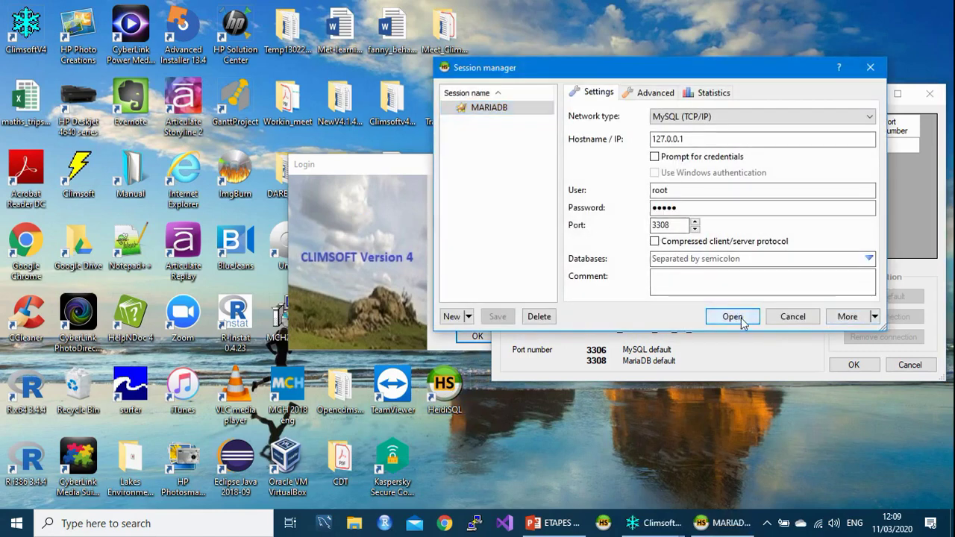
click(13, 77)
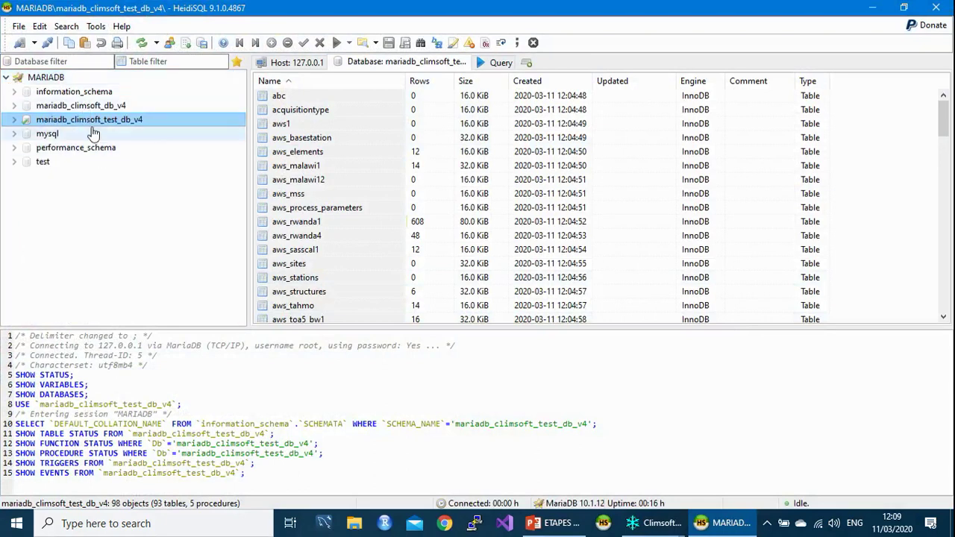
click(665, 525)
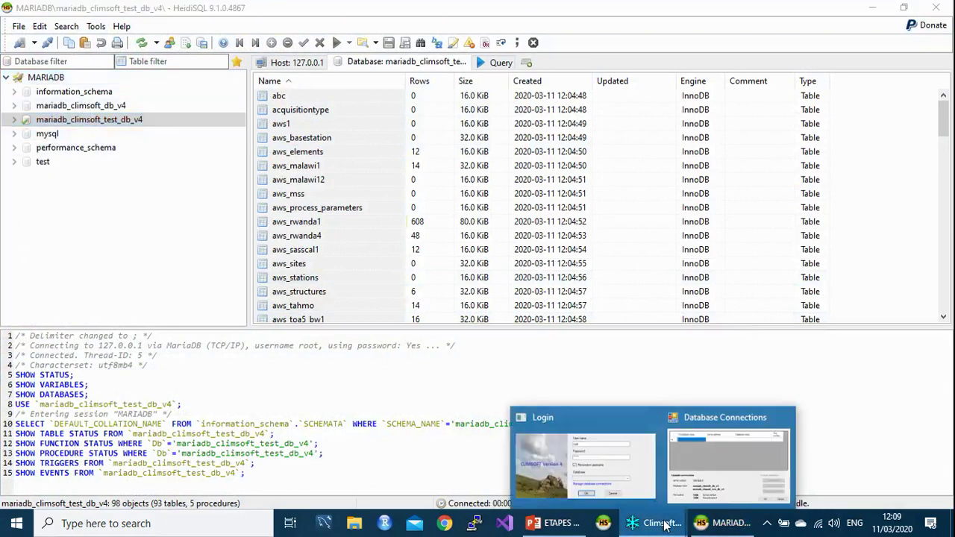
Step: Bring the connections window forward and enter Operationel with server 127.0.0.1 in the first row
click(677, 464)
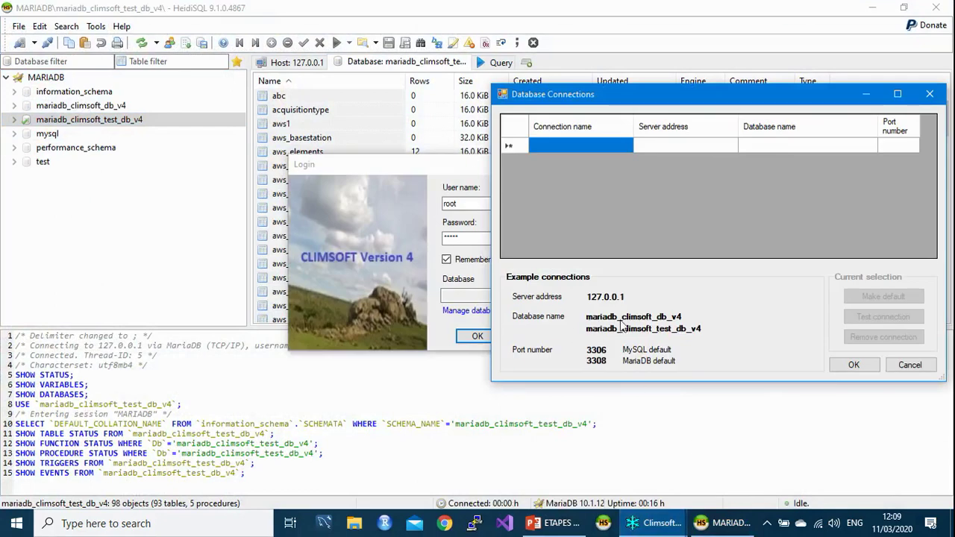
drag(709, 101, 453, 125)
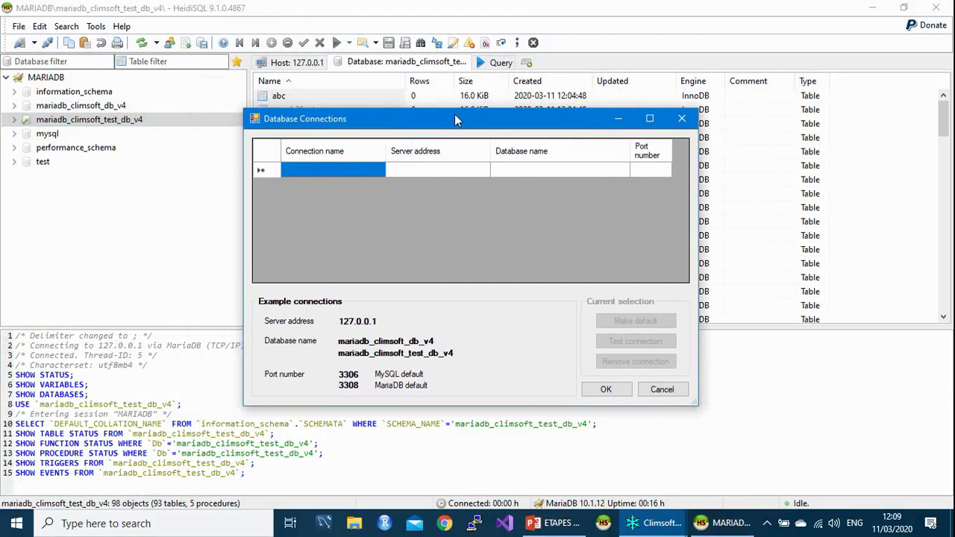
click(298, 170)
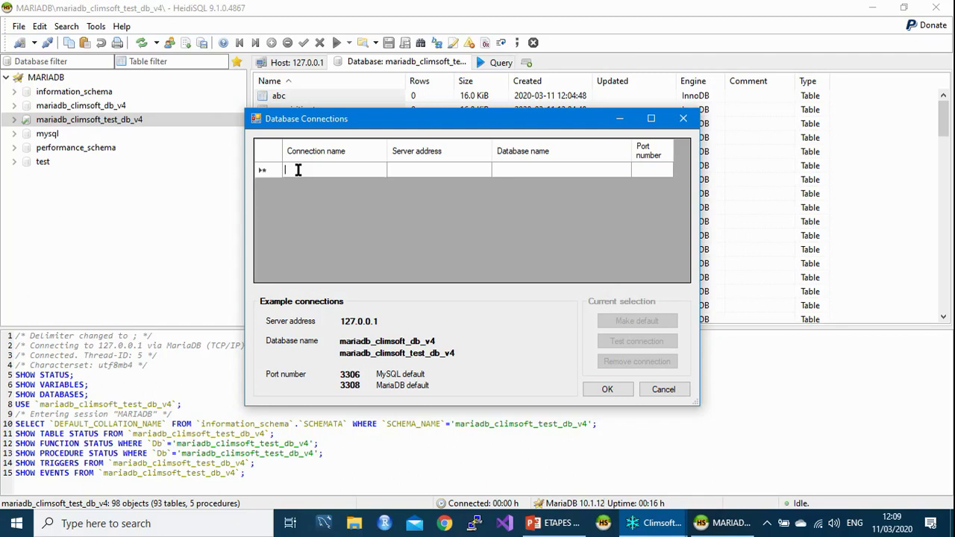
text(O)
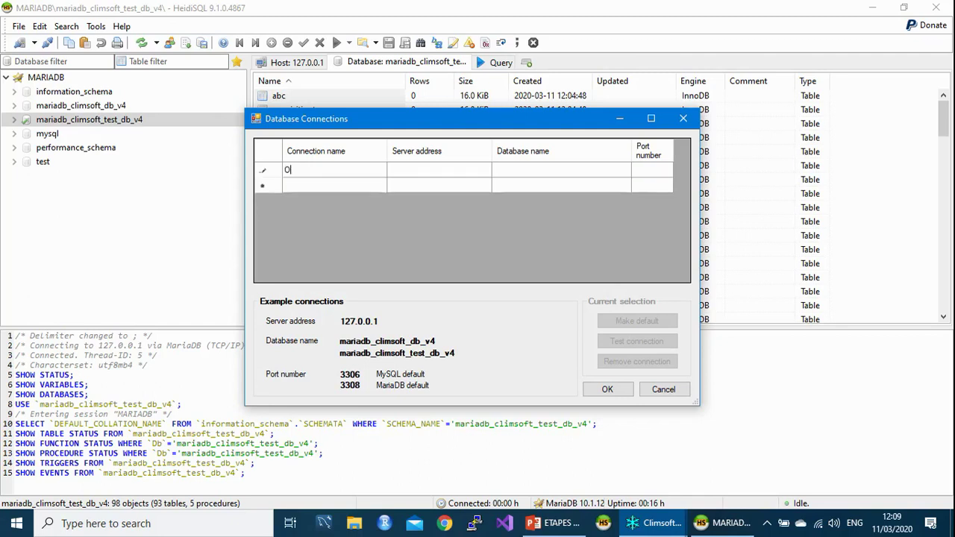
text(perationel)
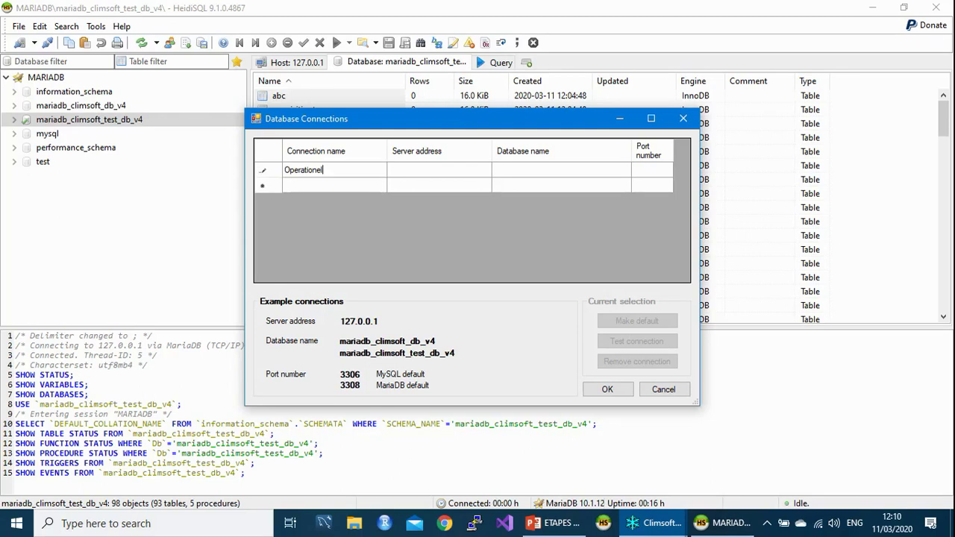
click(406, 173)
click(405, 170)
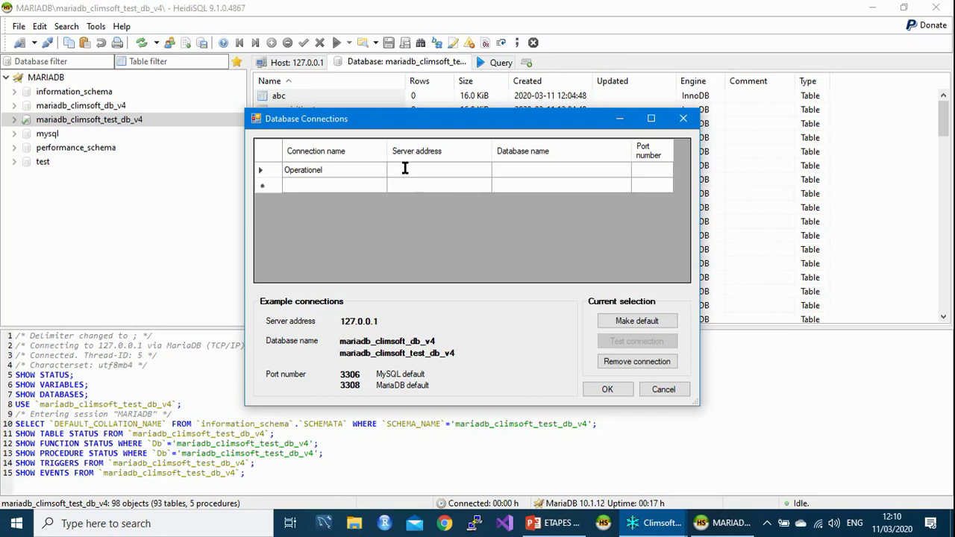
text(127.0.0.1)
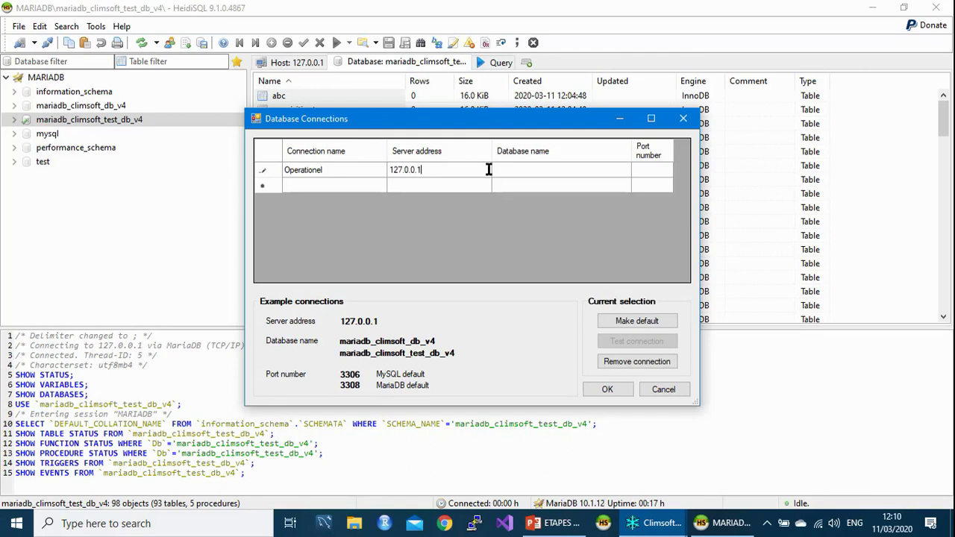
Step: Set Operationel's database to mariadb_climsoft_db_v4 and its port to 3308
click(515, 173)
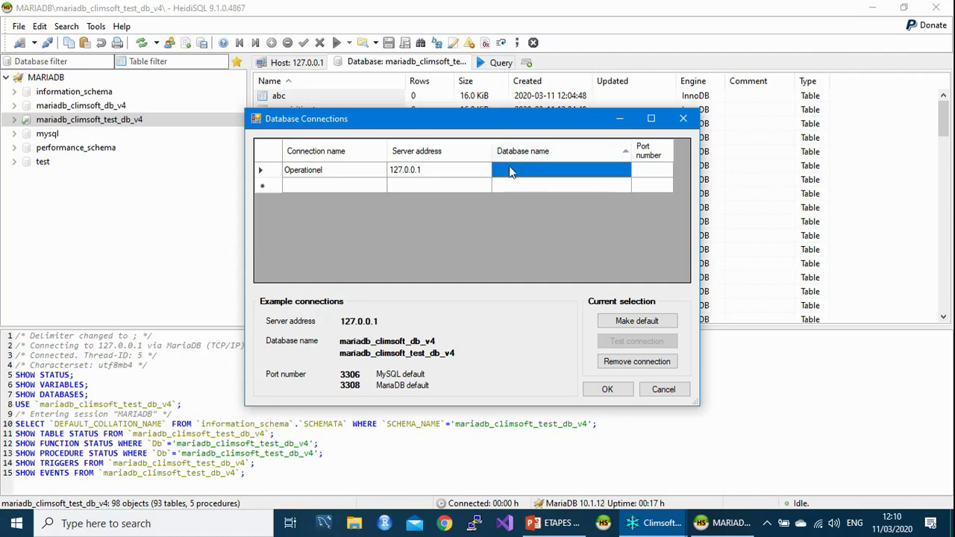
click(509, 169)
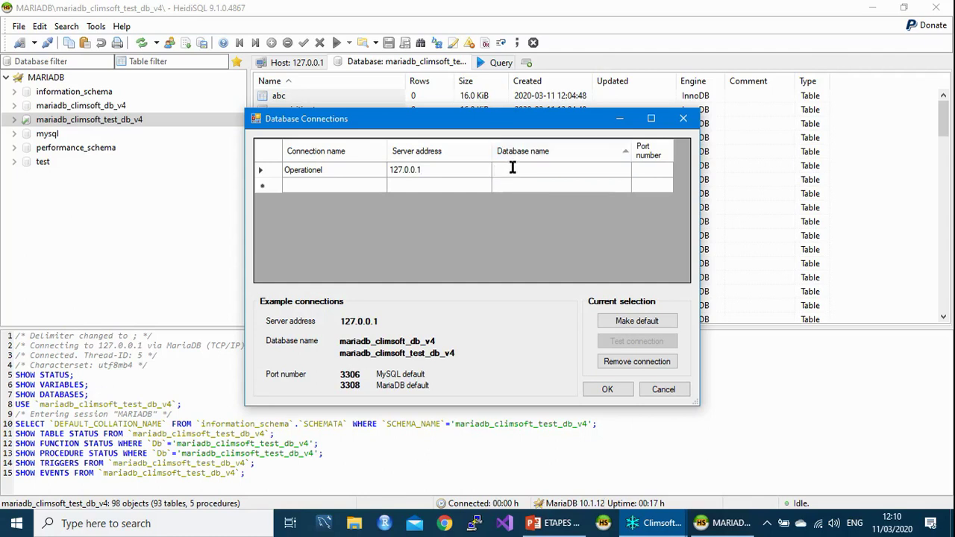
text(mariadb_climsoft)
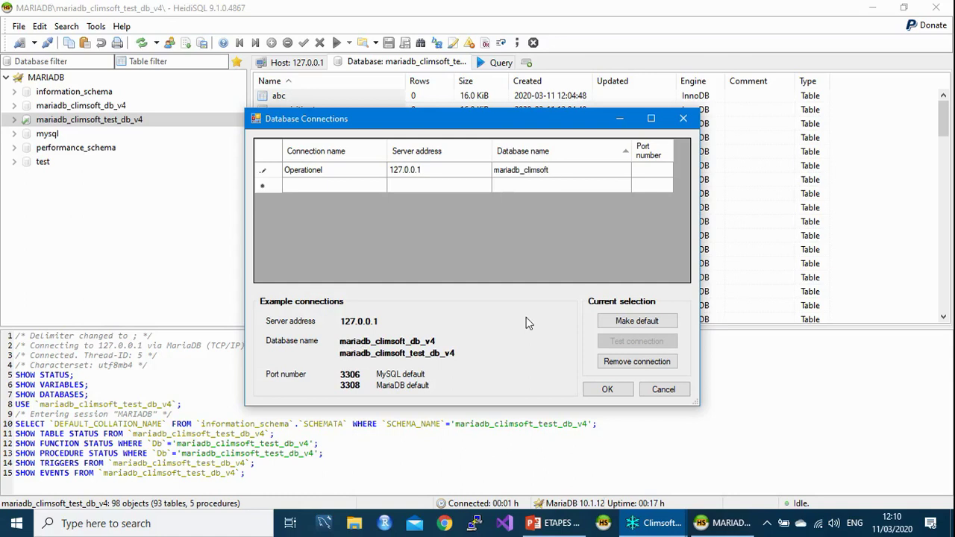
text(_db_v4)
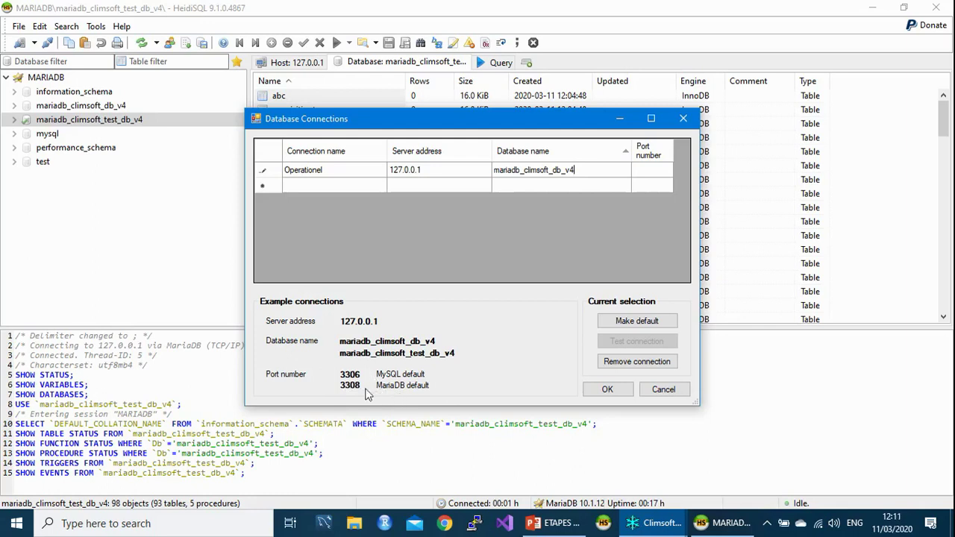
click(642, 171)
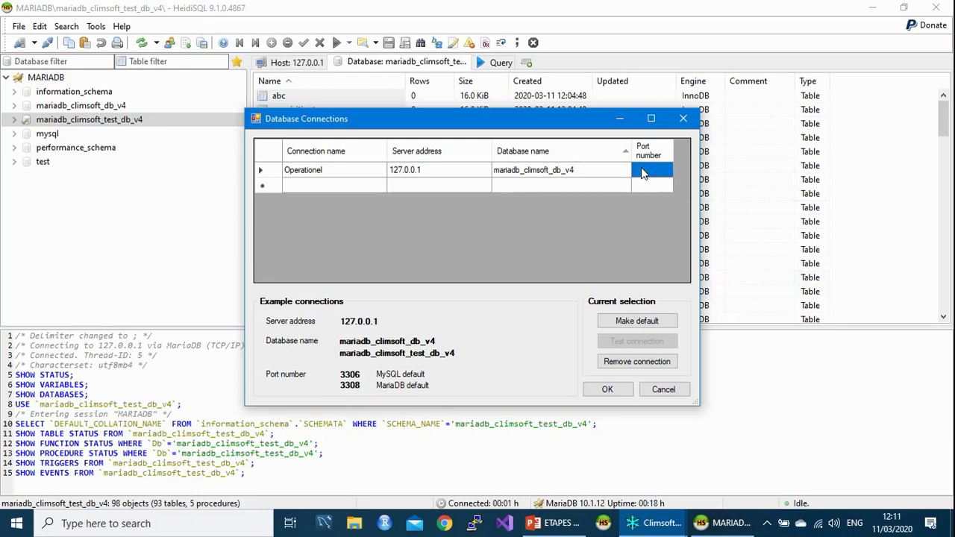
click(642, 171)
text(3308)
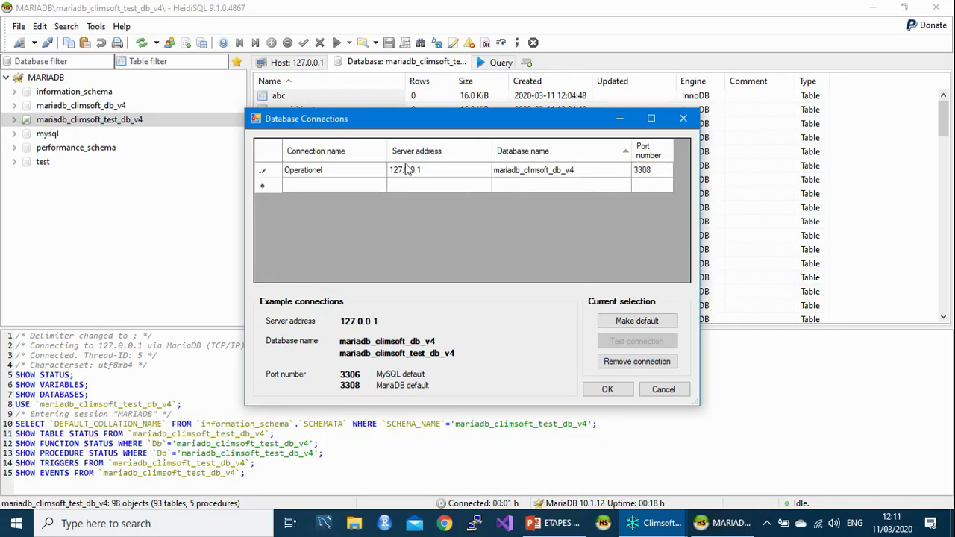
click(326, 185)
click(326, 184)
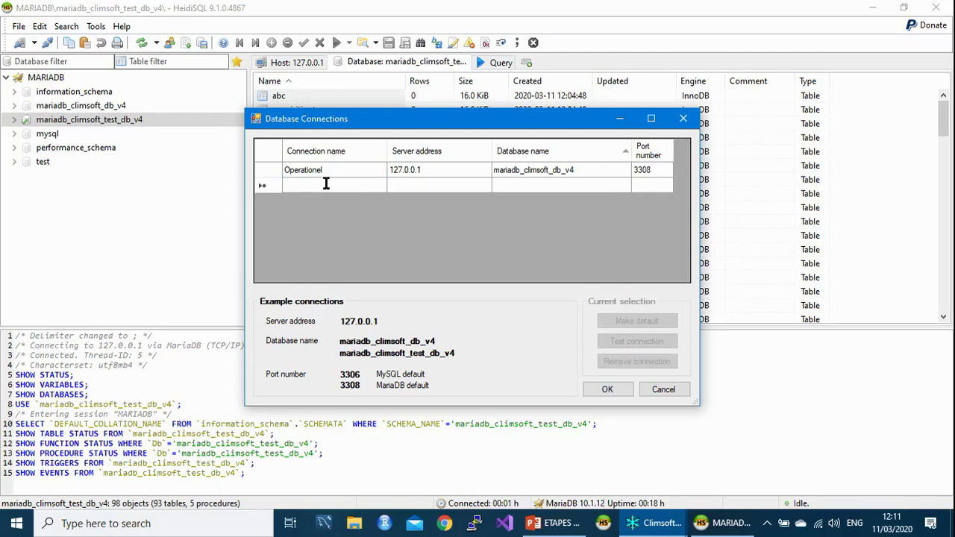
Step: Add a Test row with server 127.0.0.1 and database mariadb_climsoft_test_v4
text(Test)
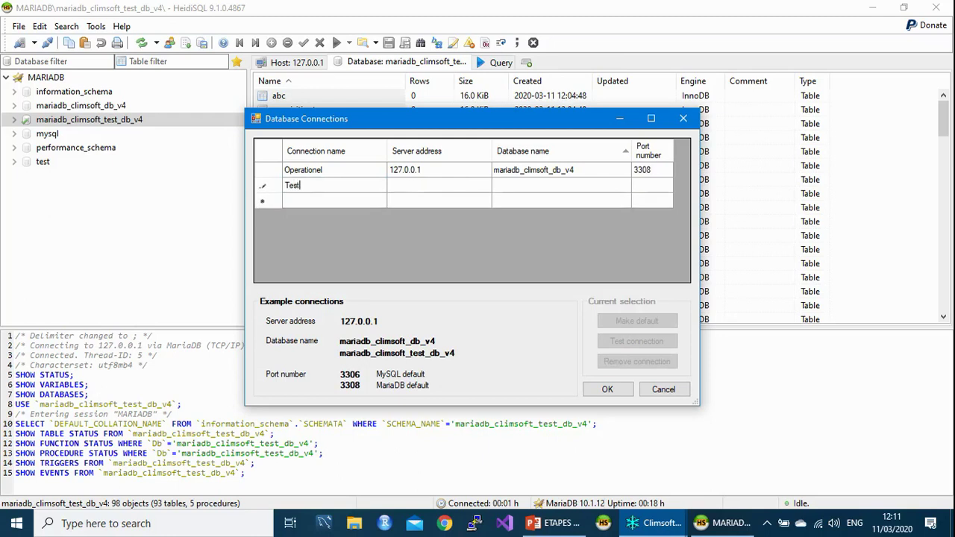
click(428, 190)
click(426, 189)
text(127.0.0.1)
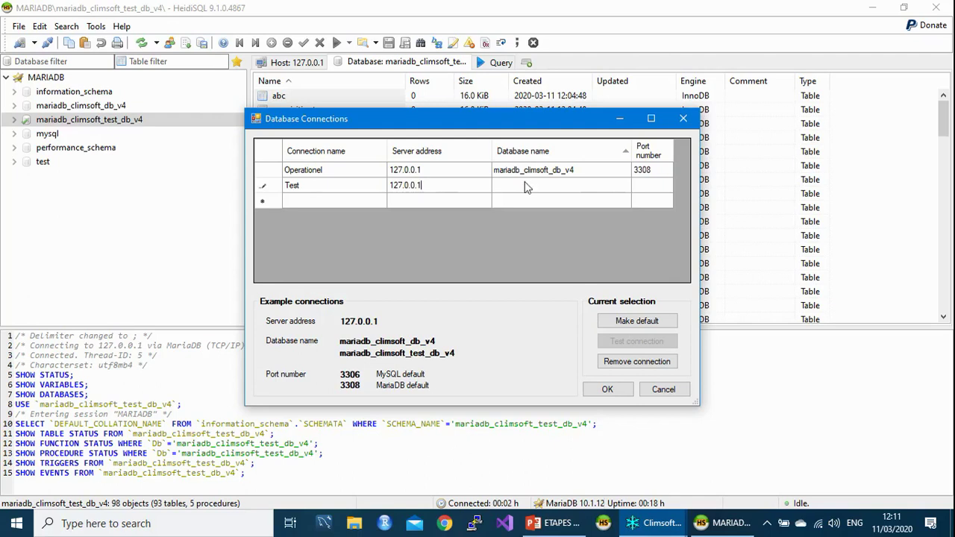
click(526, 187)
click(526, 185)
text(mariadb_climsoft_te)
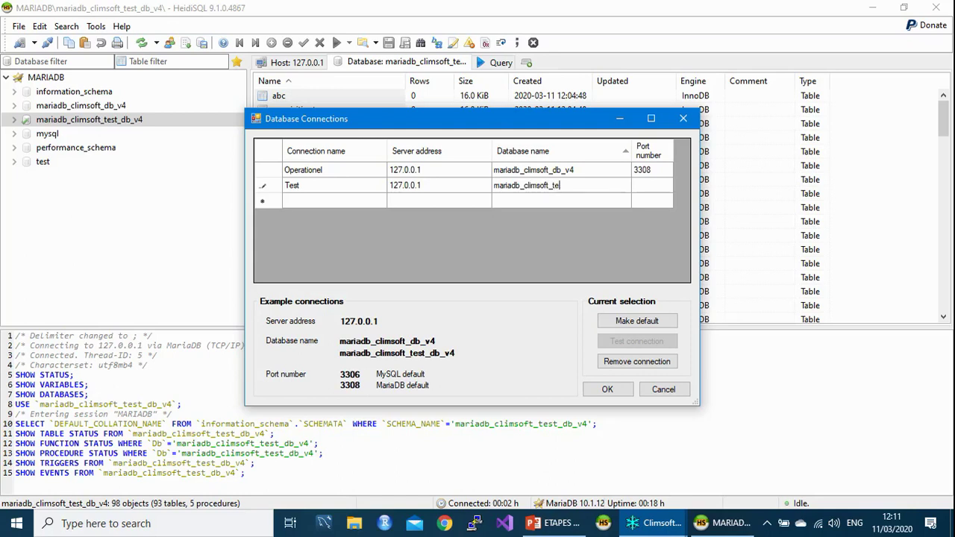
text(st_v4)
Step: Give Test port 3308 and save both connections with OK
click(641, 191)
click(639, 186)
text(3308)
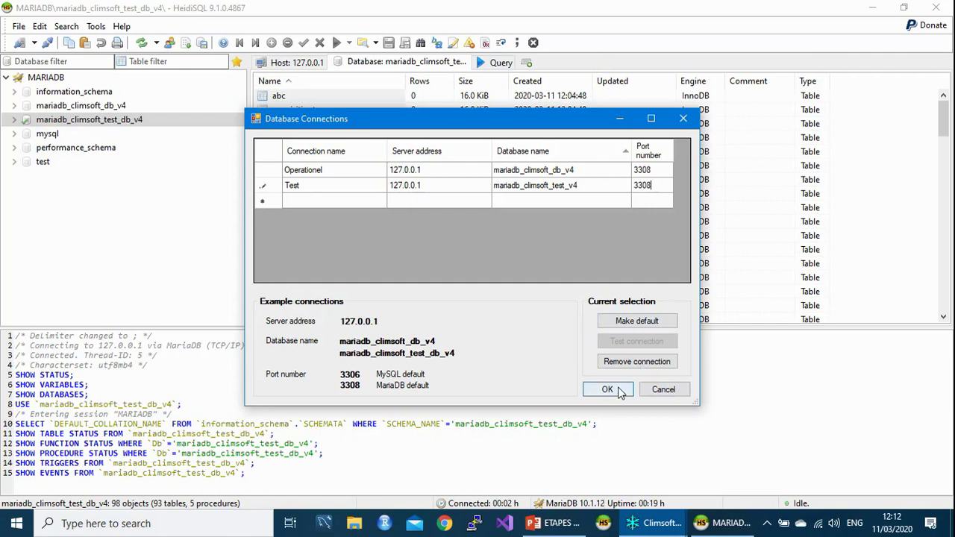
click(618, 393)
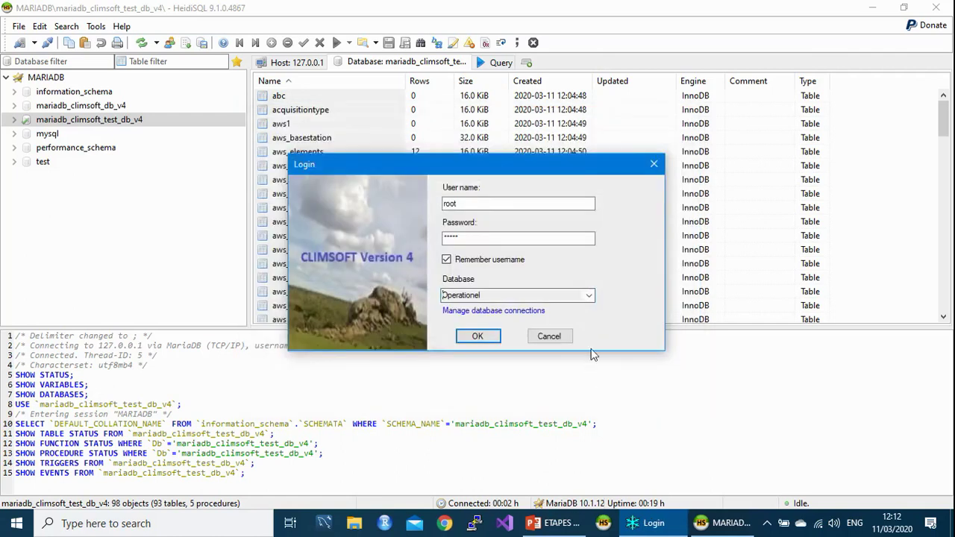
click(590, 297)
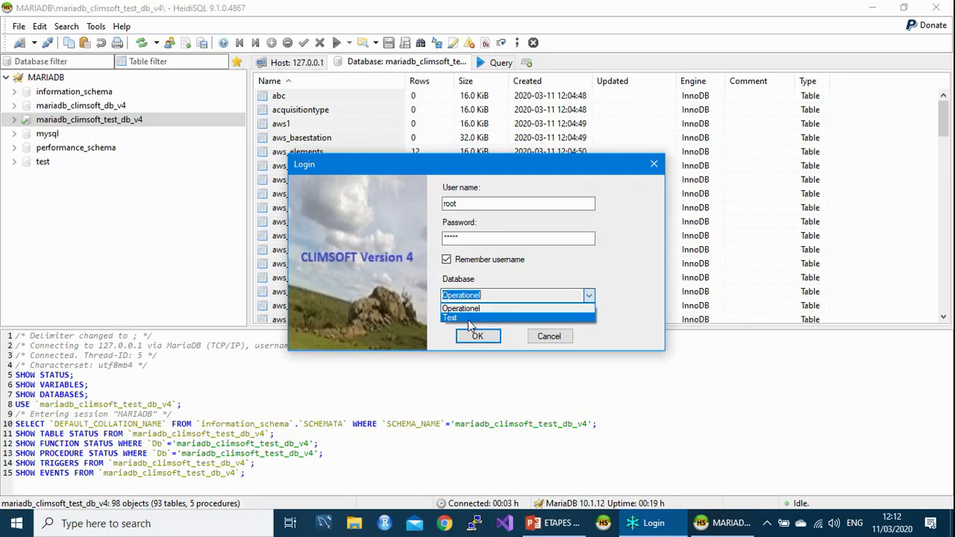
click(624, 304)
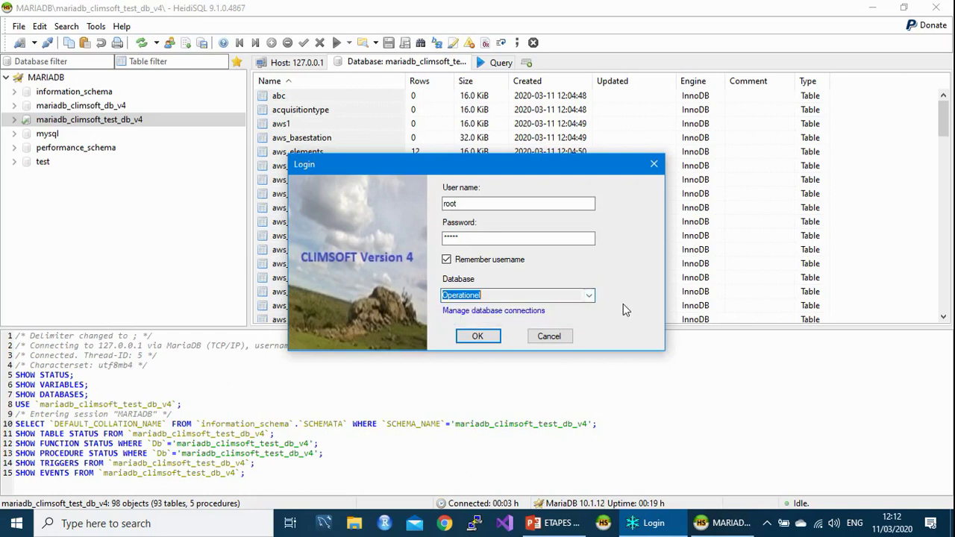
Step: Open the connections manager and name the new third row Serveur_distant
click(511, 313)
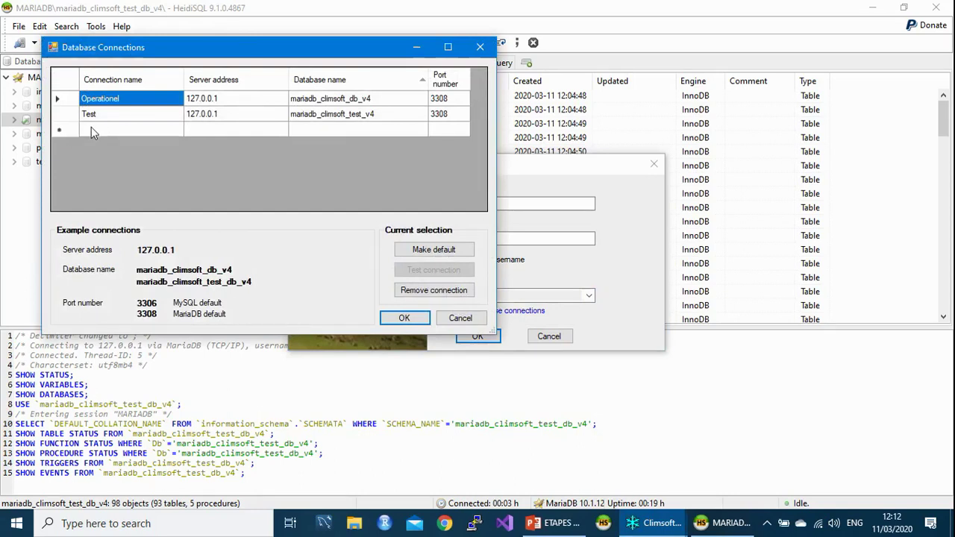
click(91, 128)
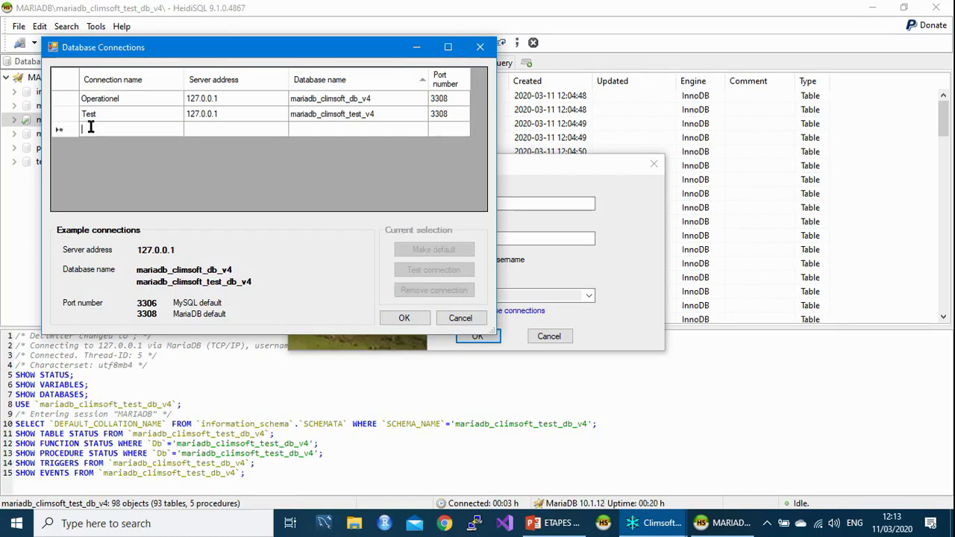
text(S)
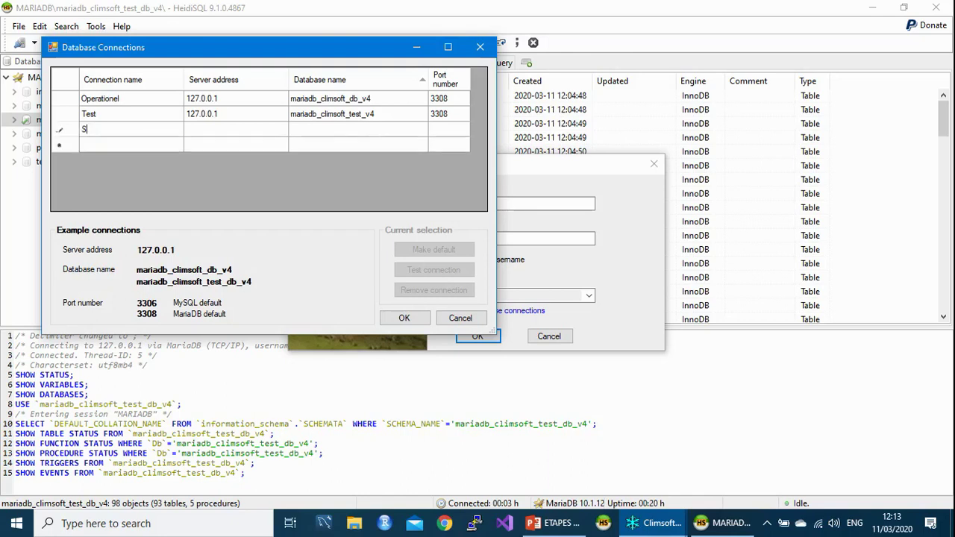
text(erveur_distant)
click(198, 133)
click(198, 131)
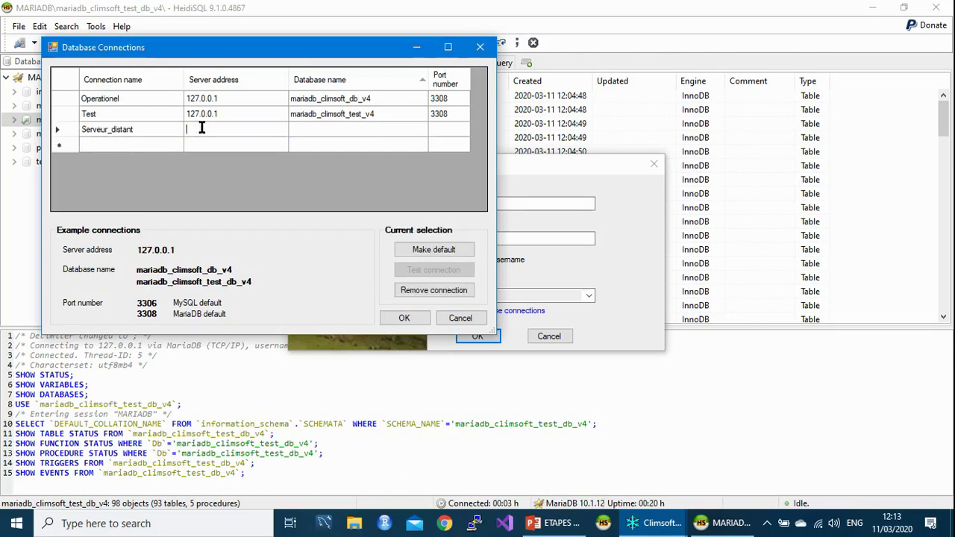
Step: Give Serveur_distant server 10.10.15.85, database mariadb_climsoft_db_v4, port 3306, and save with OK
text(10.10.15.85)
click(296, 135)
click(296, 132)
text(mar)
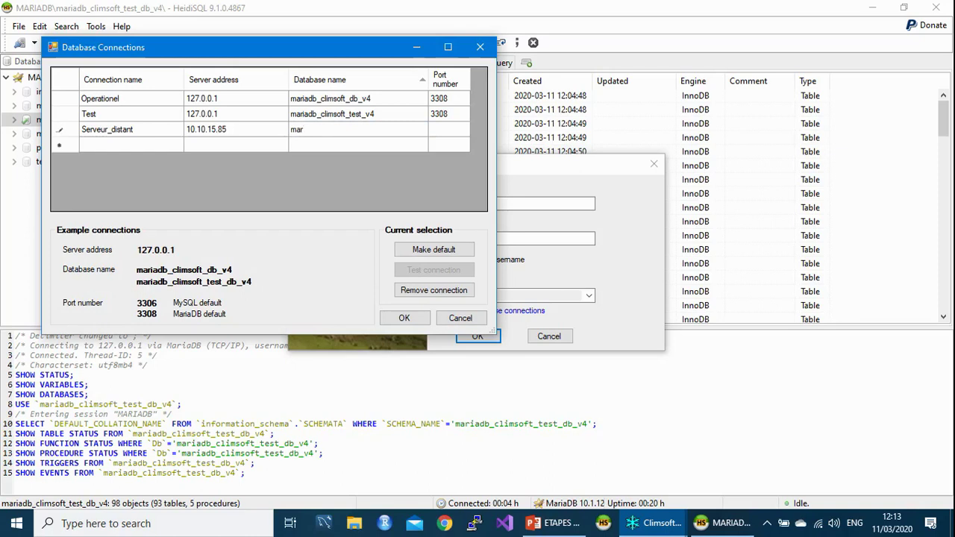
text(iadb_climsoft_db_v4)
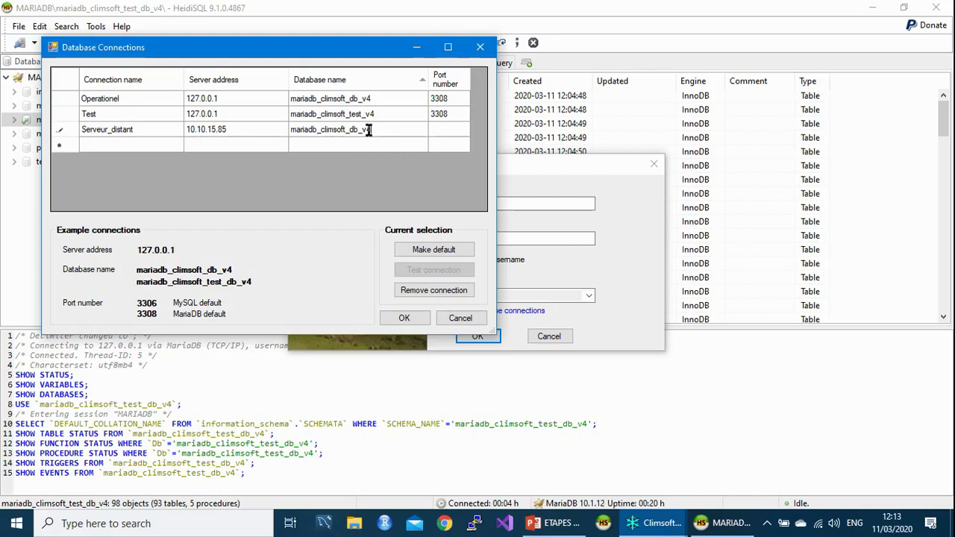
click(438, 132)
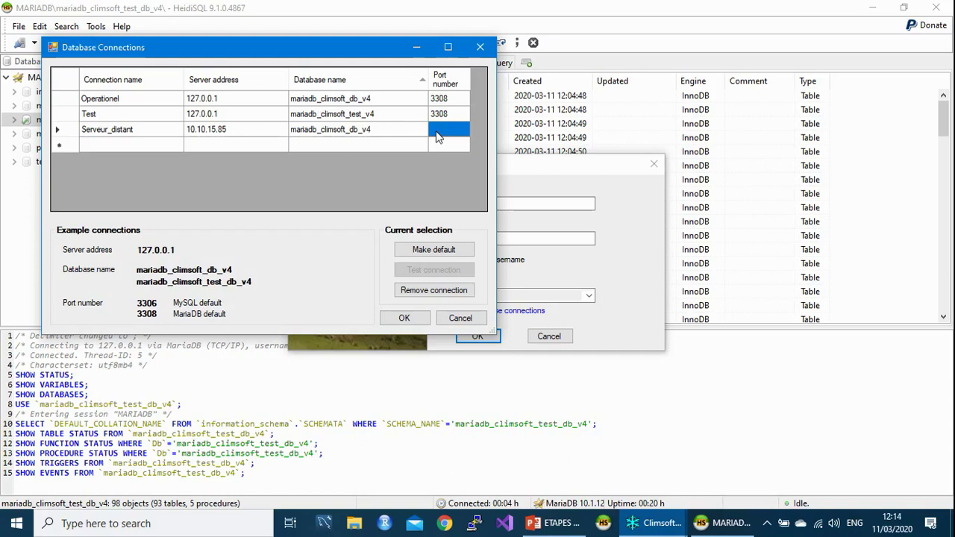
click(436, 132)
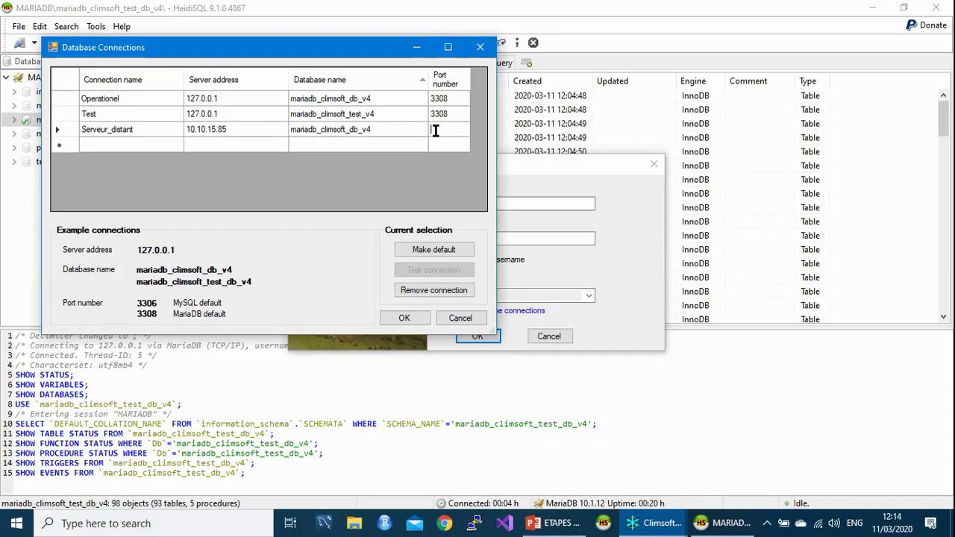
text(3306)
click(420, 323)
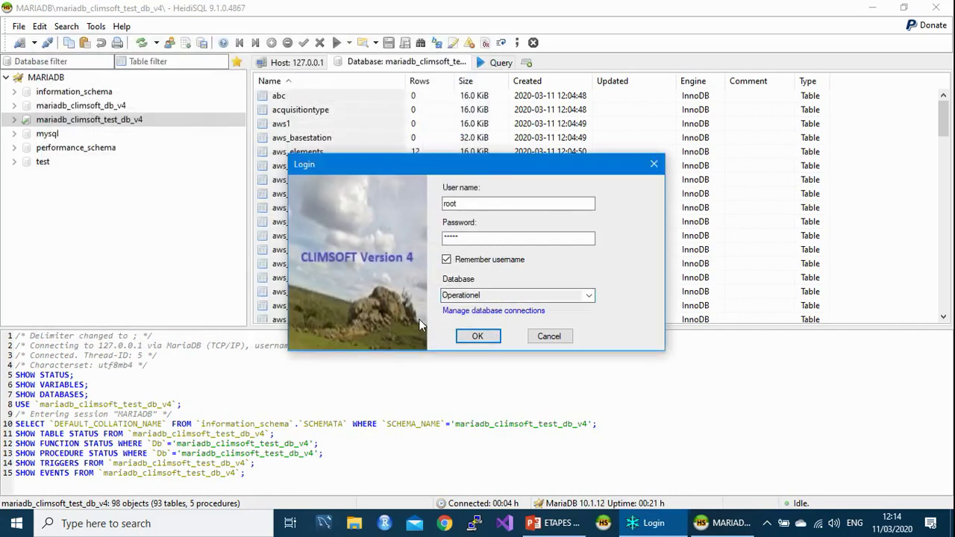
Step: Try Serveur_distant, Operationel and Test in the login Database dropdown, ending on Serveur_distant
click(589, 296)
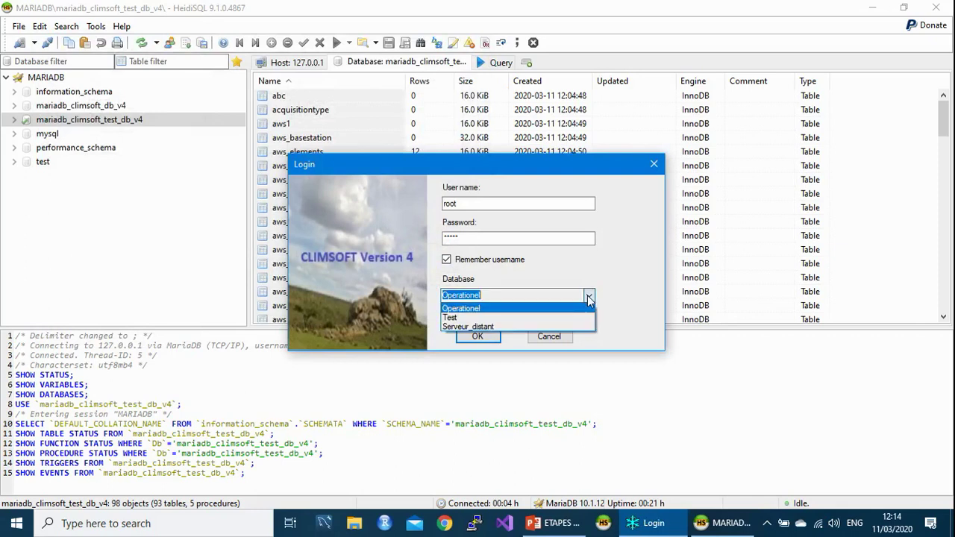
click(477, 327)
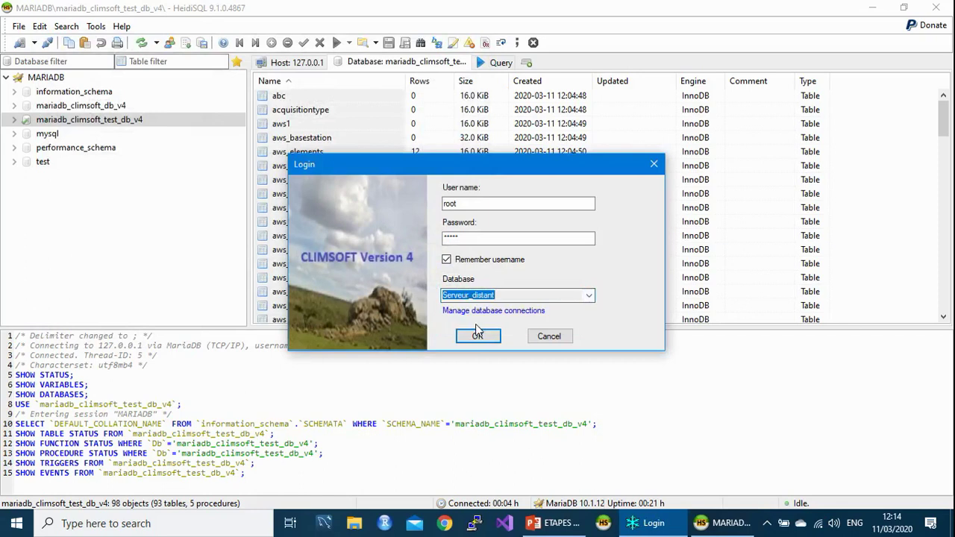
click(589, 297)
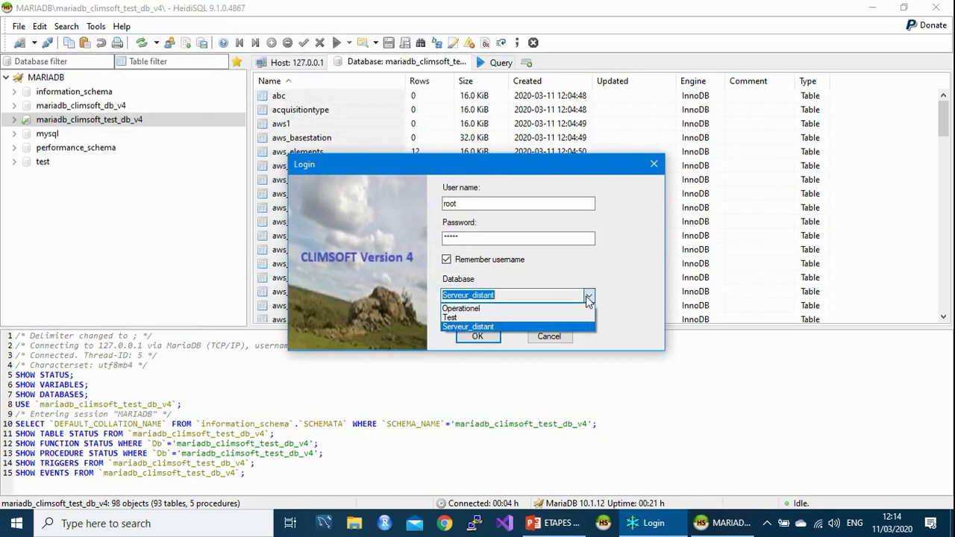
click(539, 308)
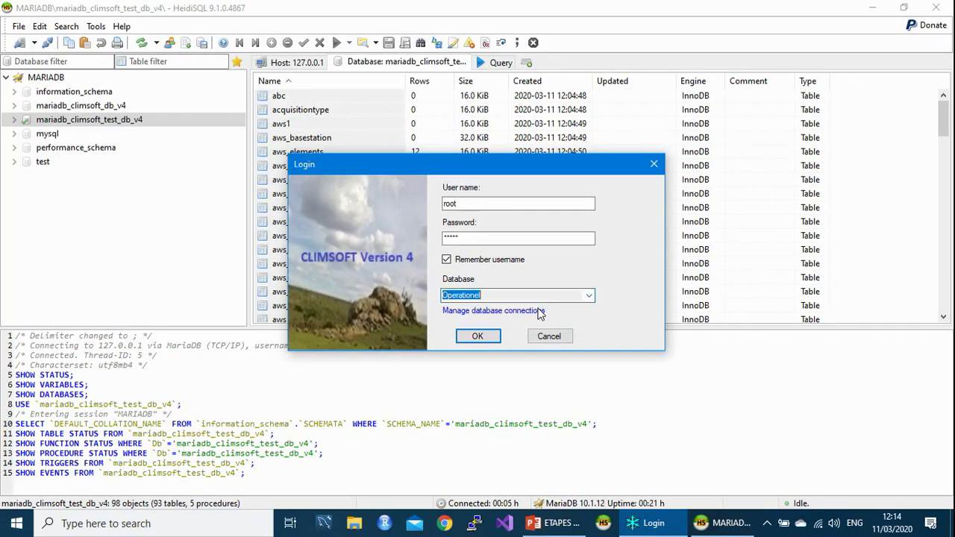
click(586, 297)
click(531, 318)
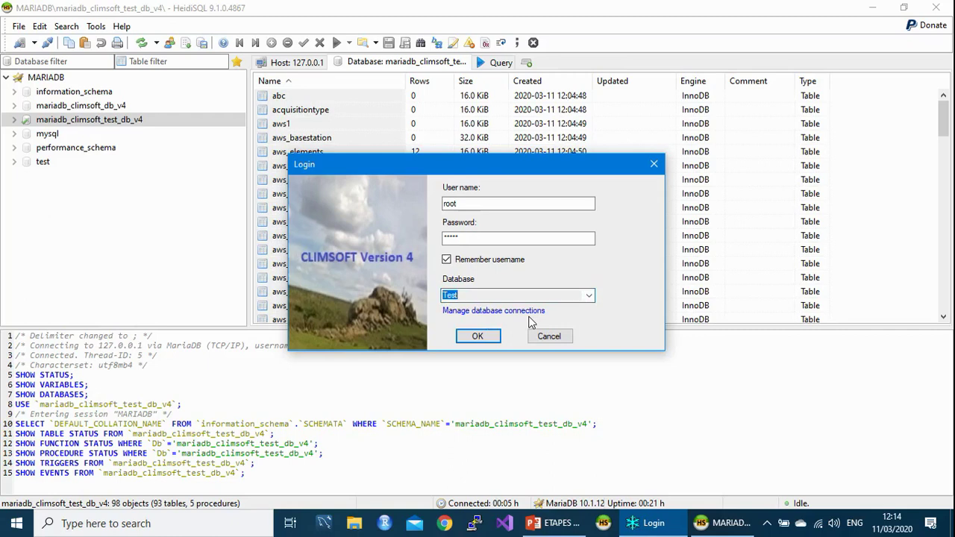
click(589, 297)
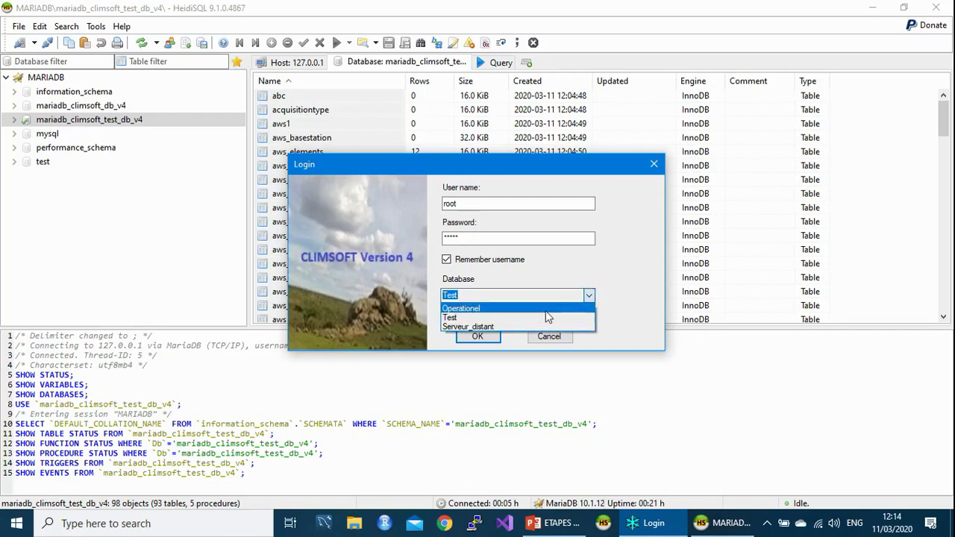
click(546, 310)
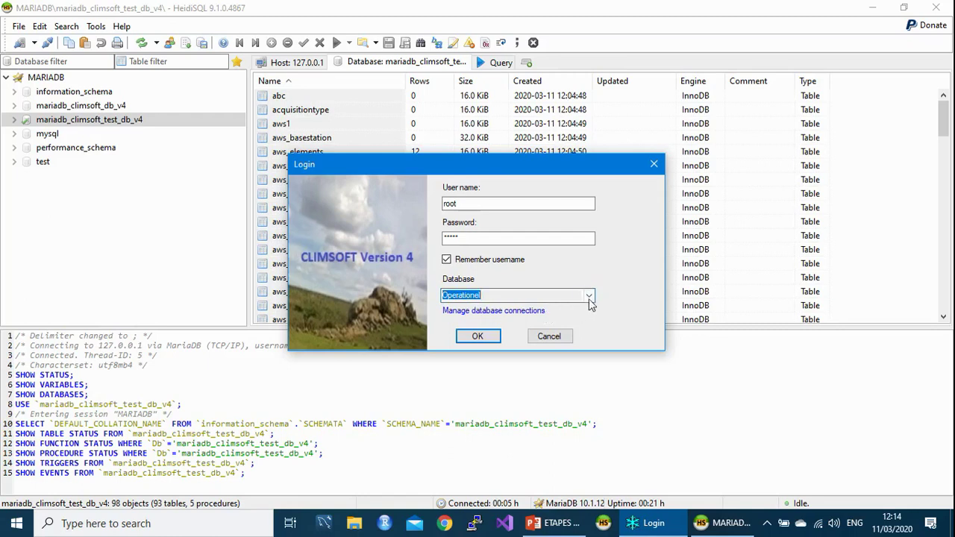
click(589, 297)
click(543, 327)
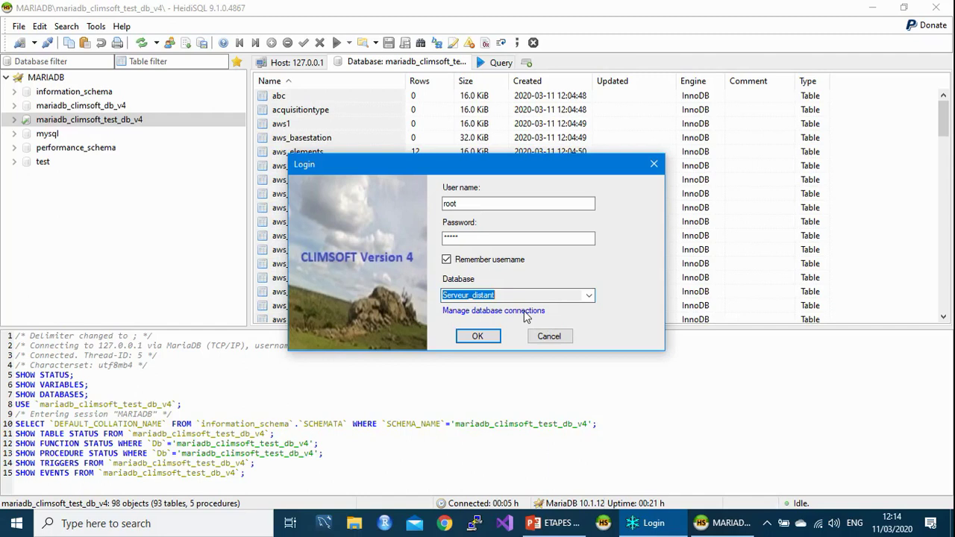
click(524, 311)
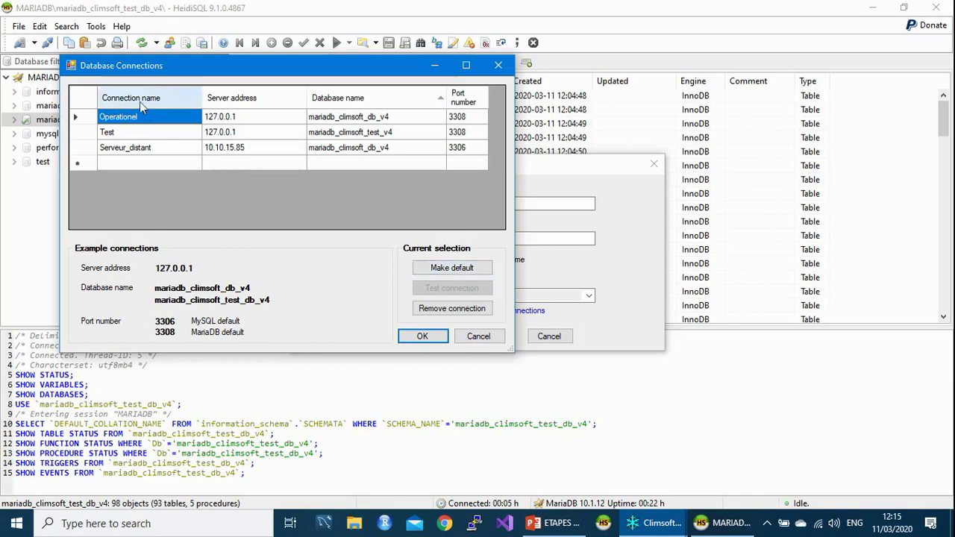
Step: Make the Operationel connection the default and confirm with OK
click(85, 119)
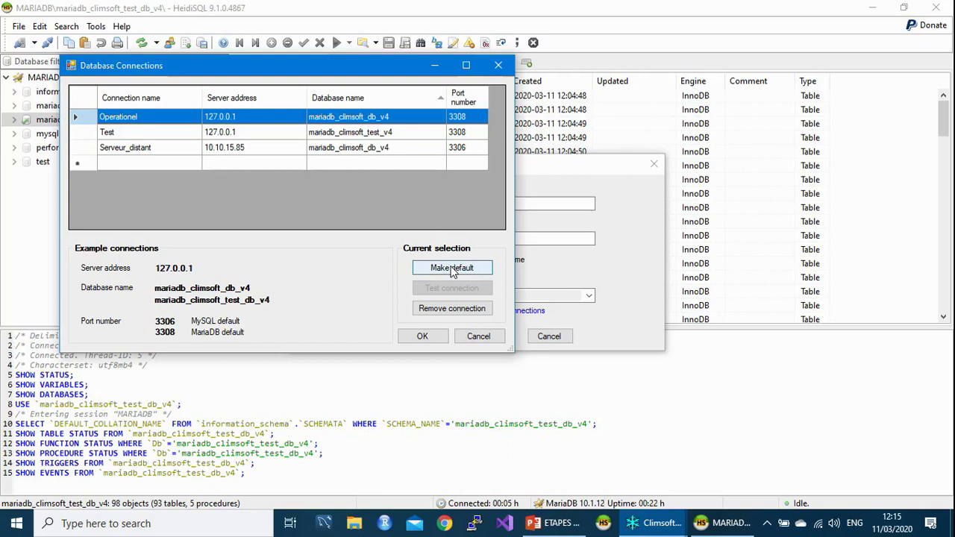
click(452, 271)
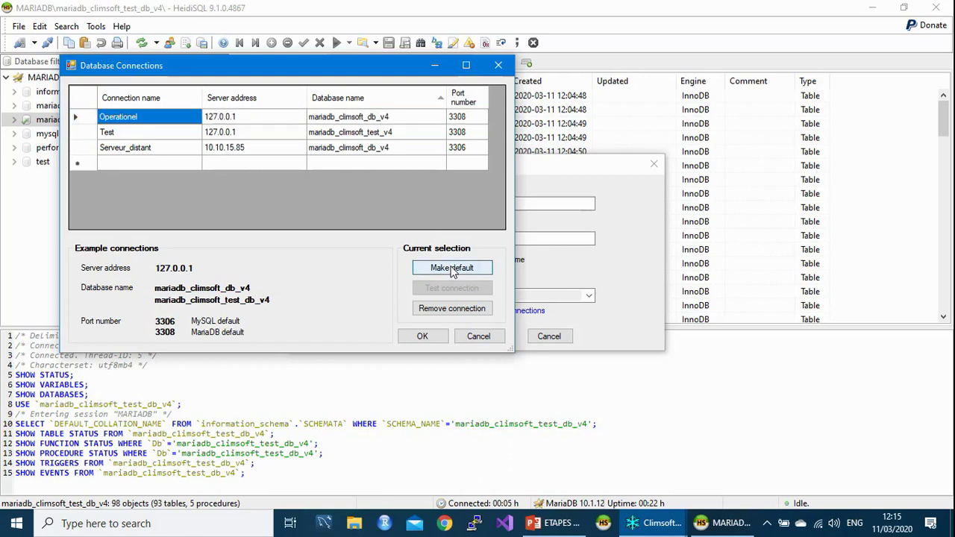
click(425, 339)
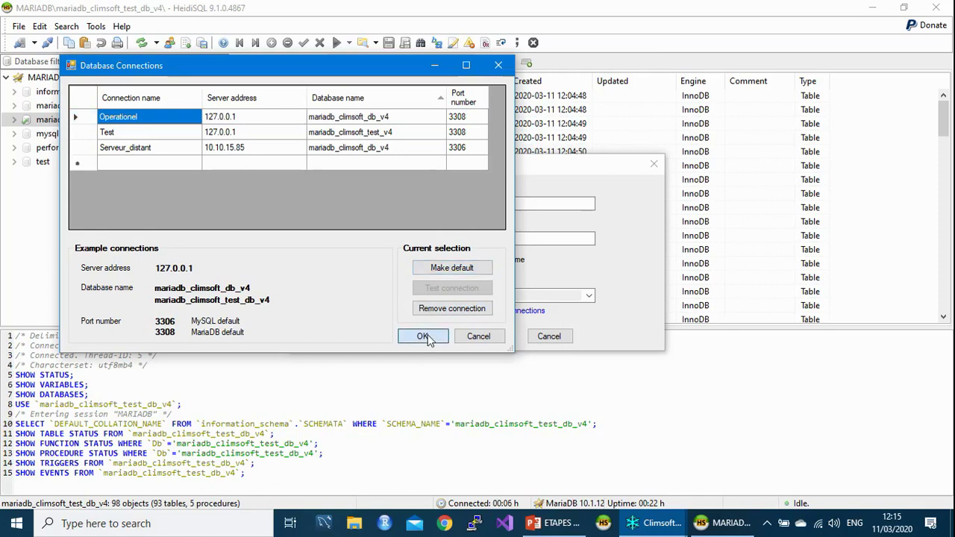
Step: Close and reopen the login, keep Remember username on for root, and enter the password
click(651, 165)
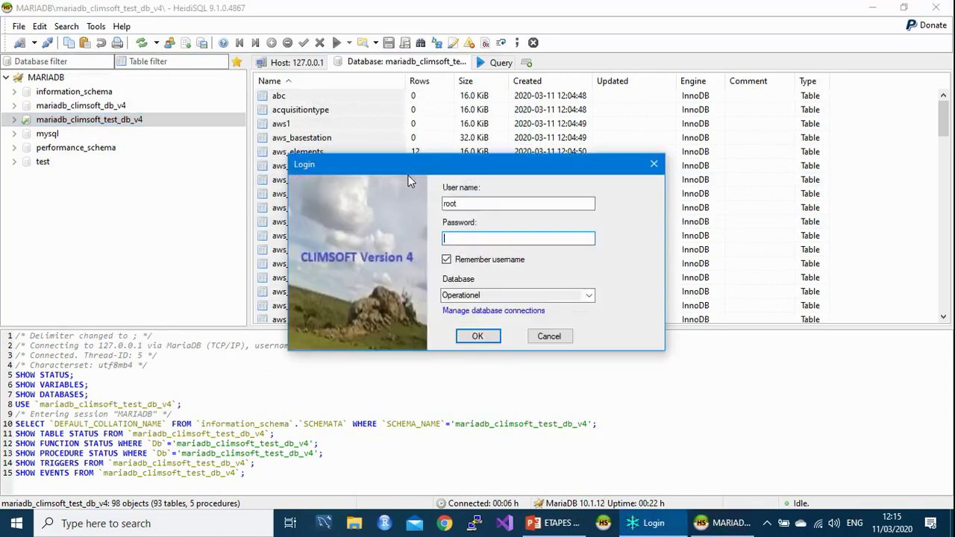
click(488, 295)
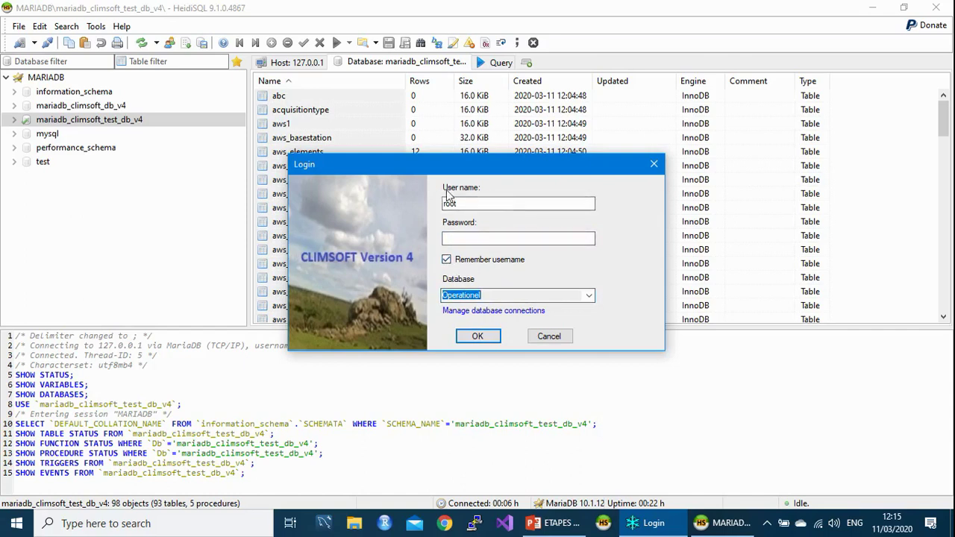
click(447, 259)
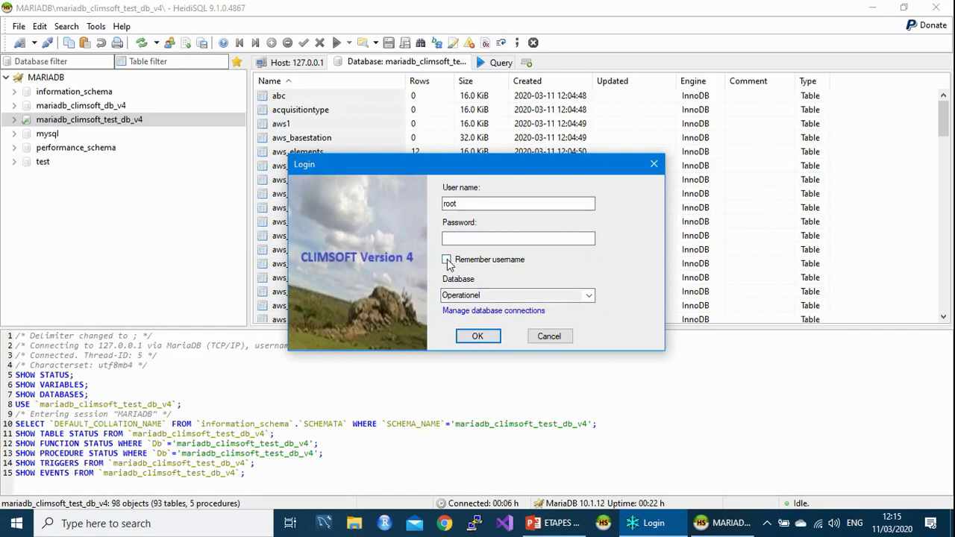
click(447, 260)
drag(467, 203, 444, 203)
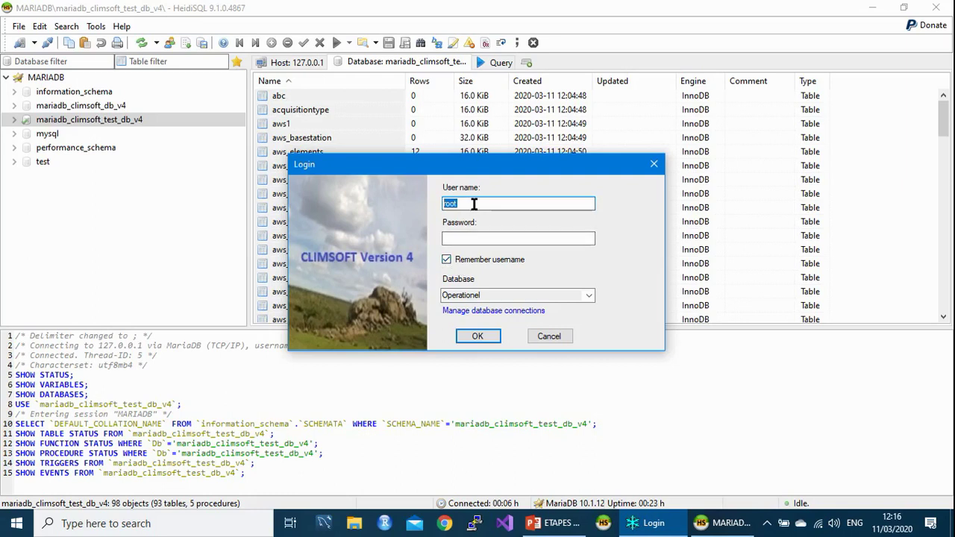
click(450, 238)
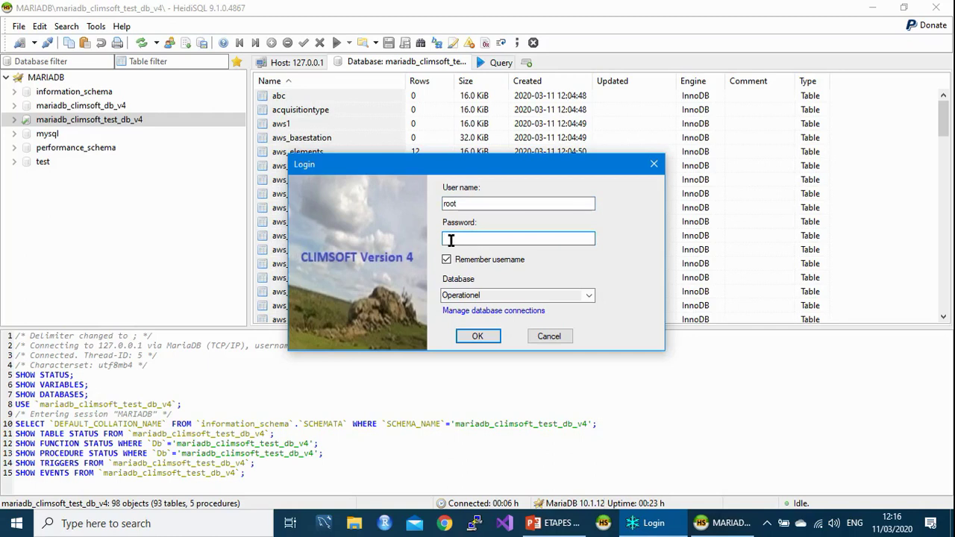
Step: Bring back the ETAPES installation-steps slide and clear the highlight on 'première connexion'
click(556, 525)
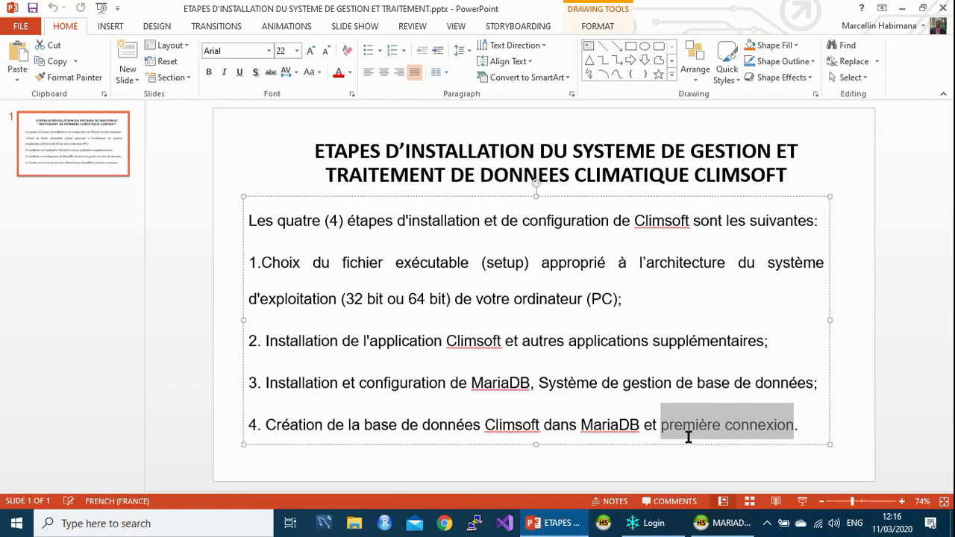
click(682, 426)
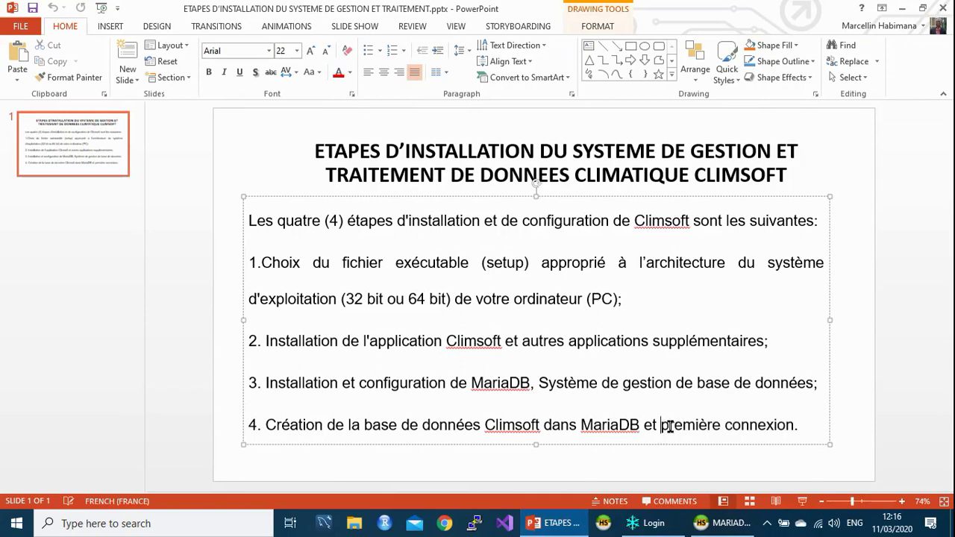